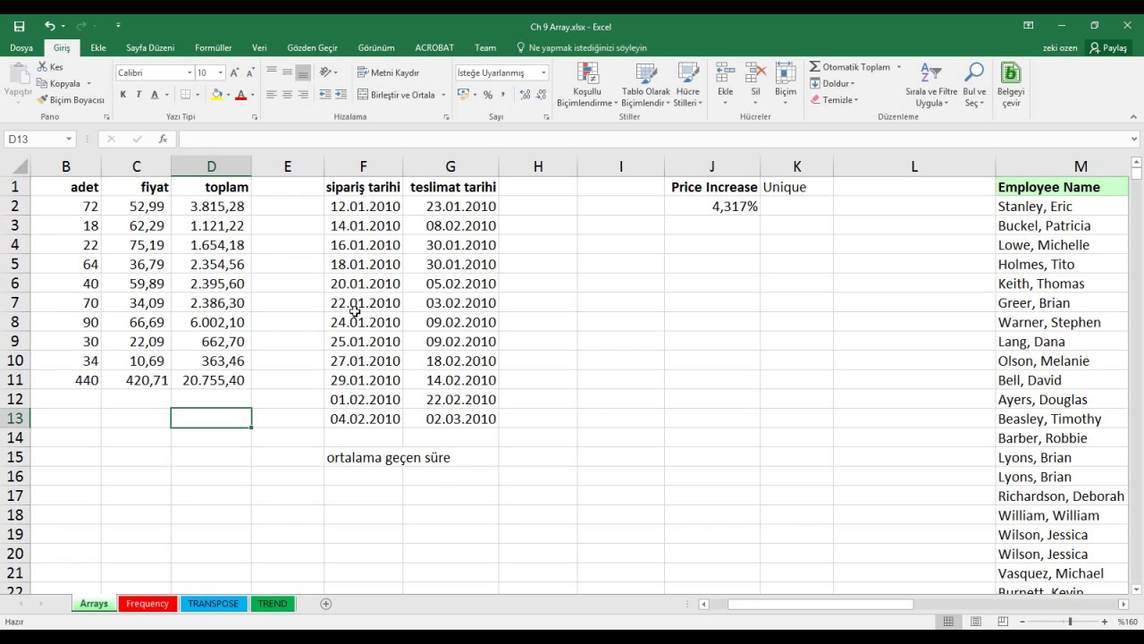
- Inspect the adet, price and toplam columns, the row totals and the D11 grand total formula
click(71, 187)
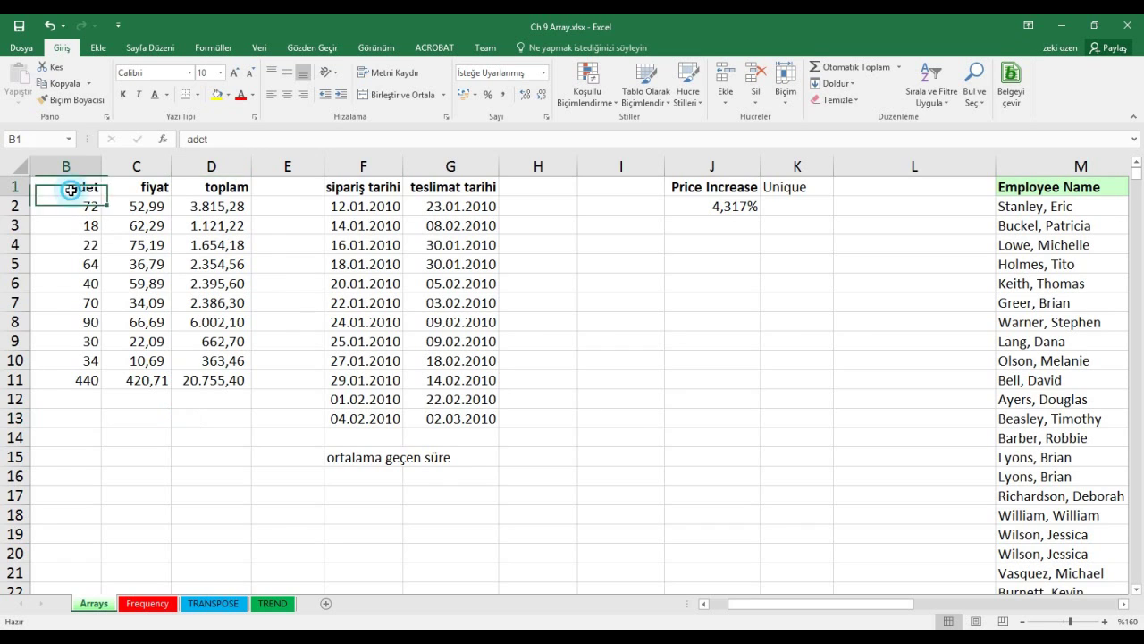
click(144, 187)
click(205, 186)
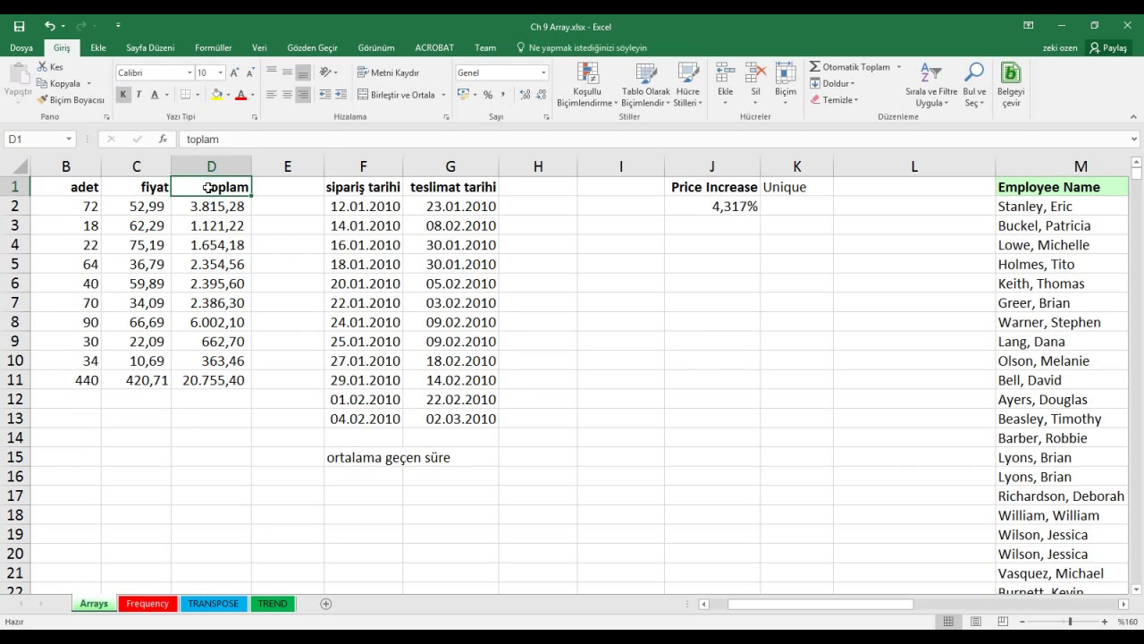
click(87, 208)
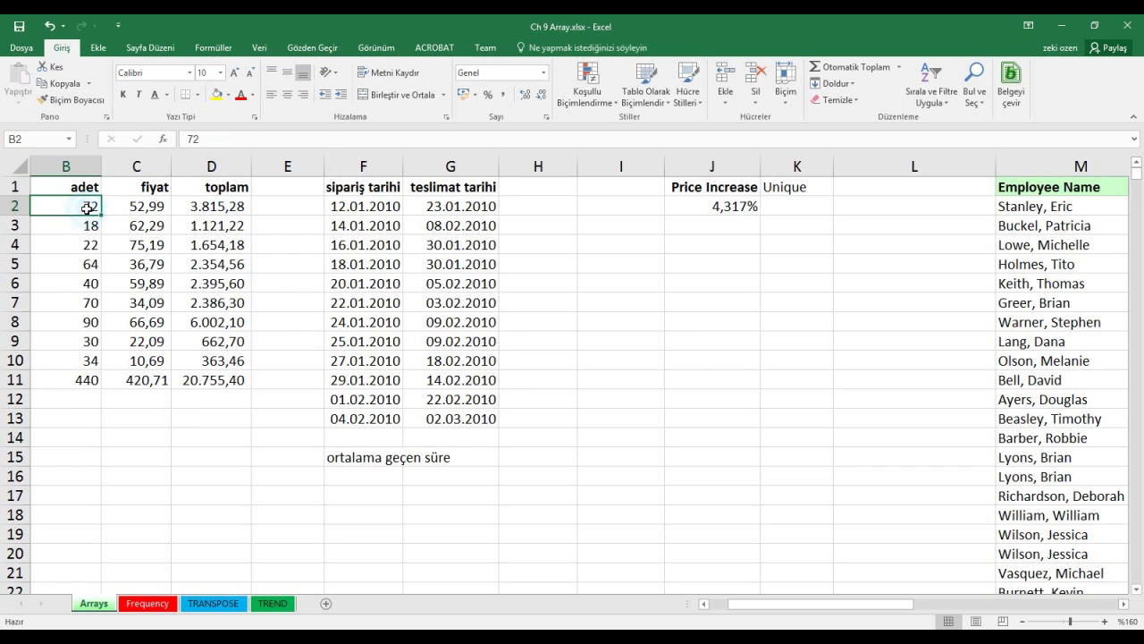
click(131, 208)
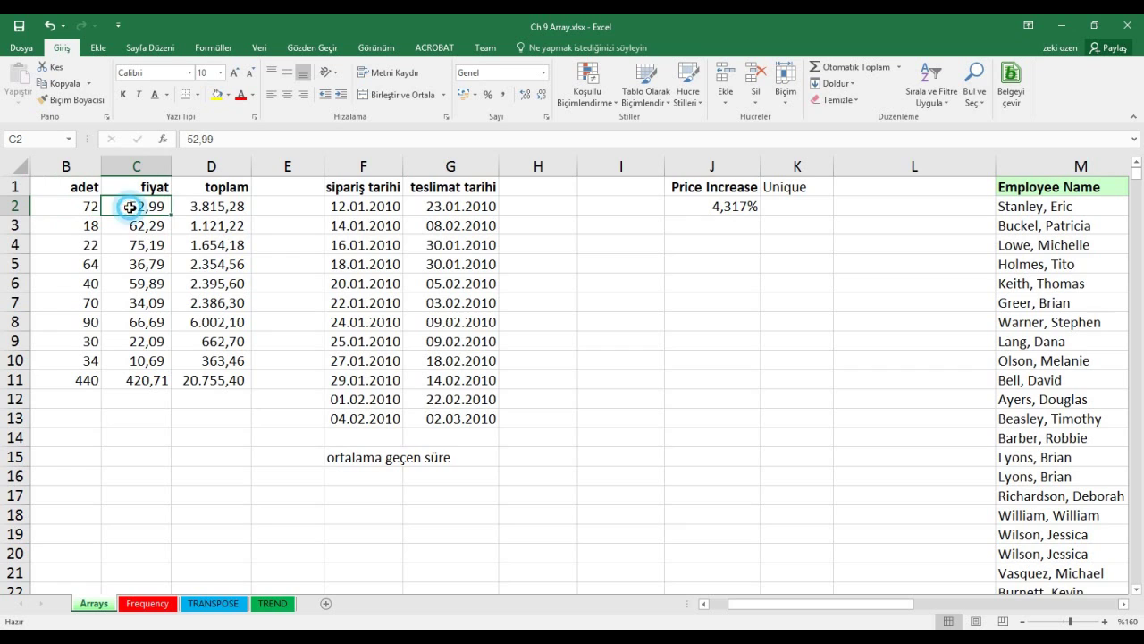
click(215, 207)
click(84, 224)
click(138, 226)
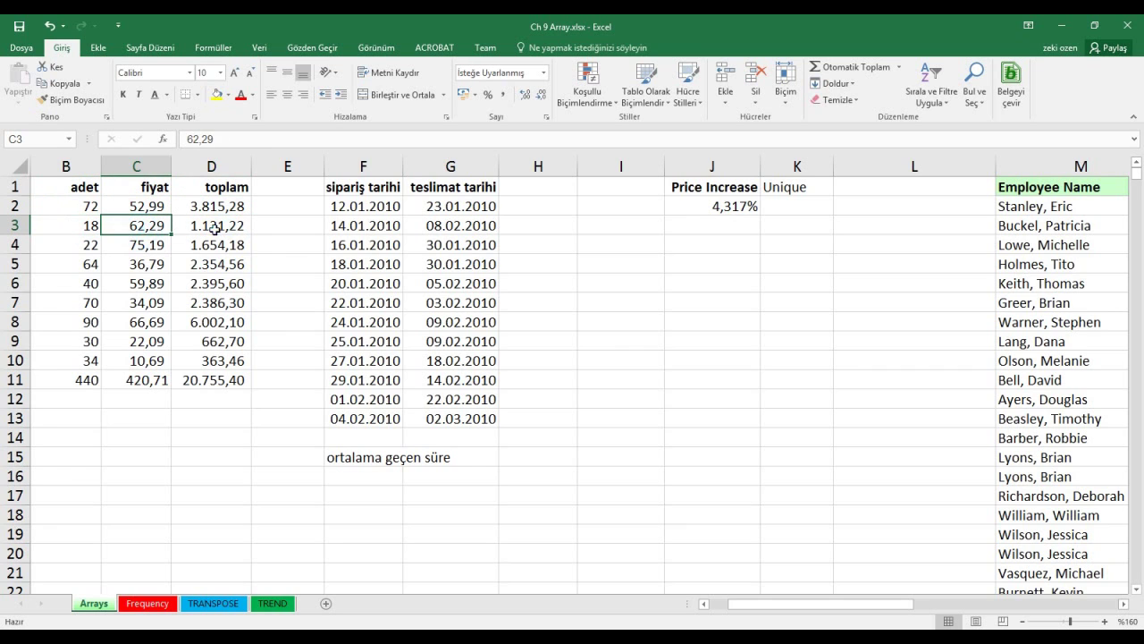
click(214, 229)
click(226, 382)
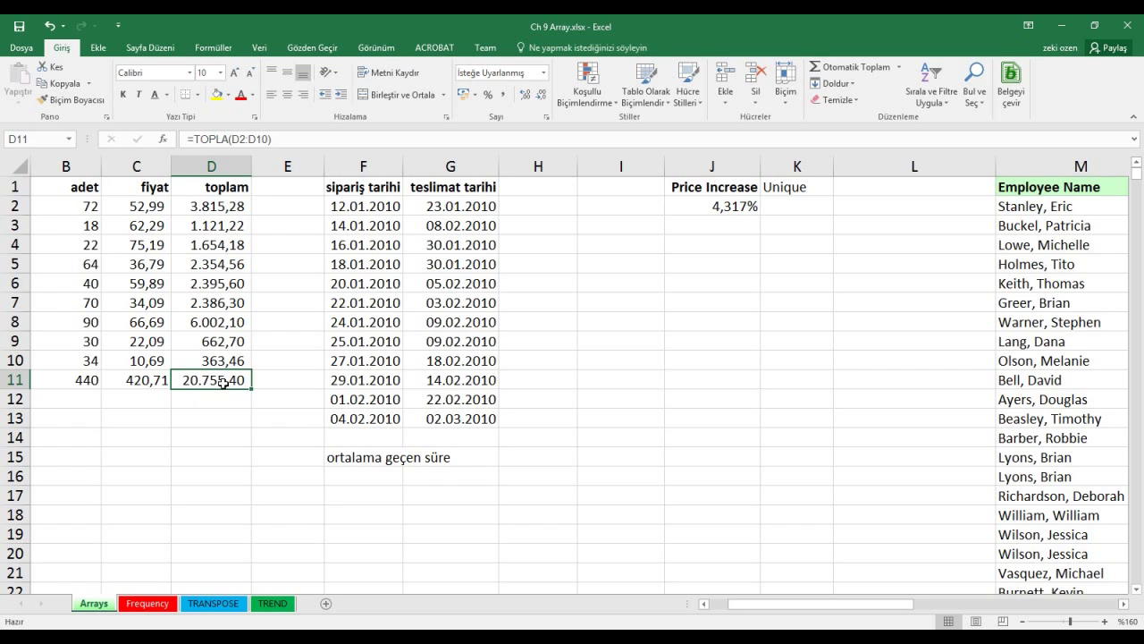
- Enter =topla(B2:B10*C2:C10) in D16, which returns a #DEĞER! error
click(185, 474)
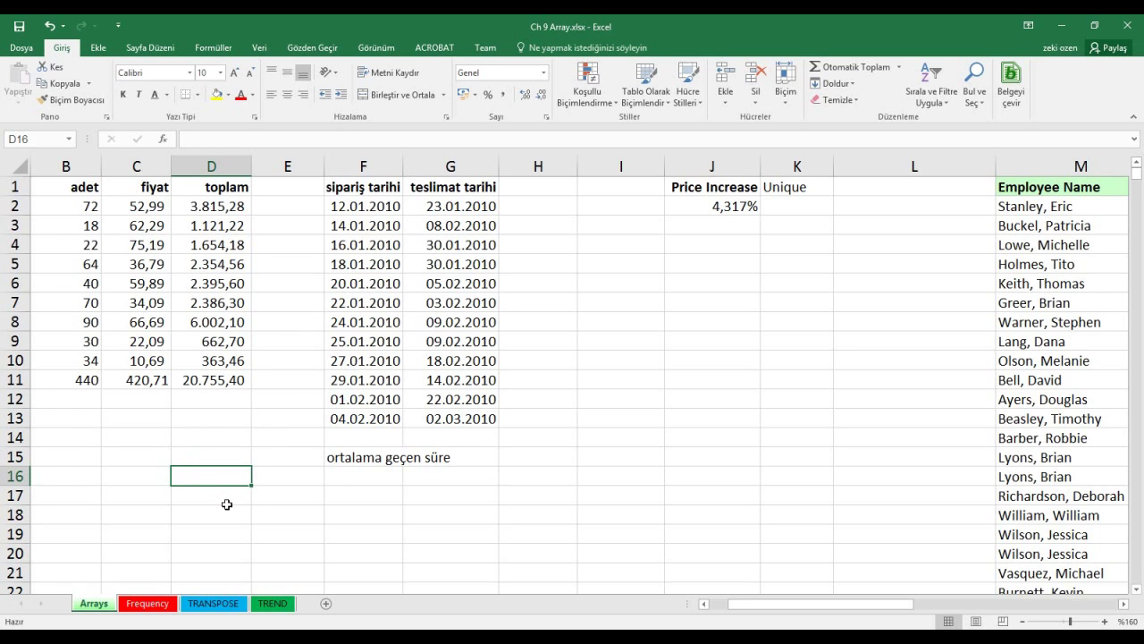
text(=)
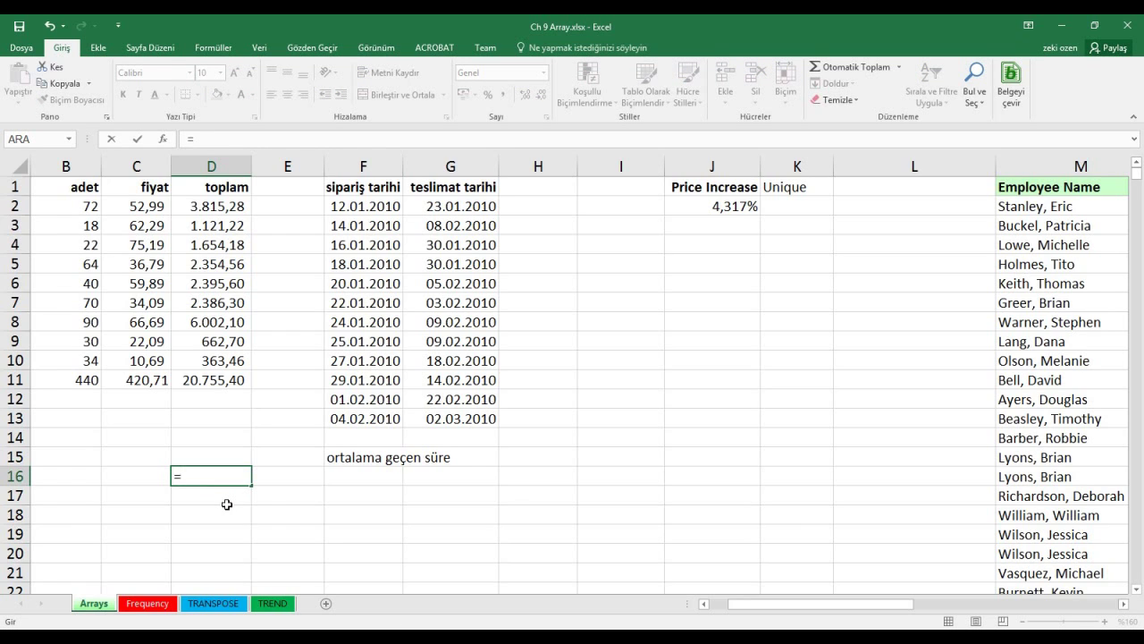
text(topla)
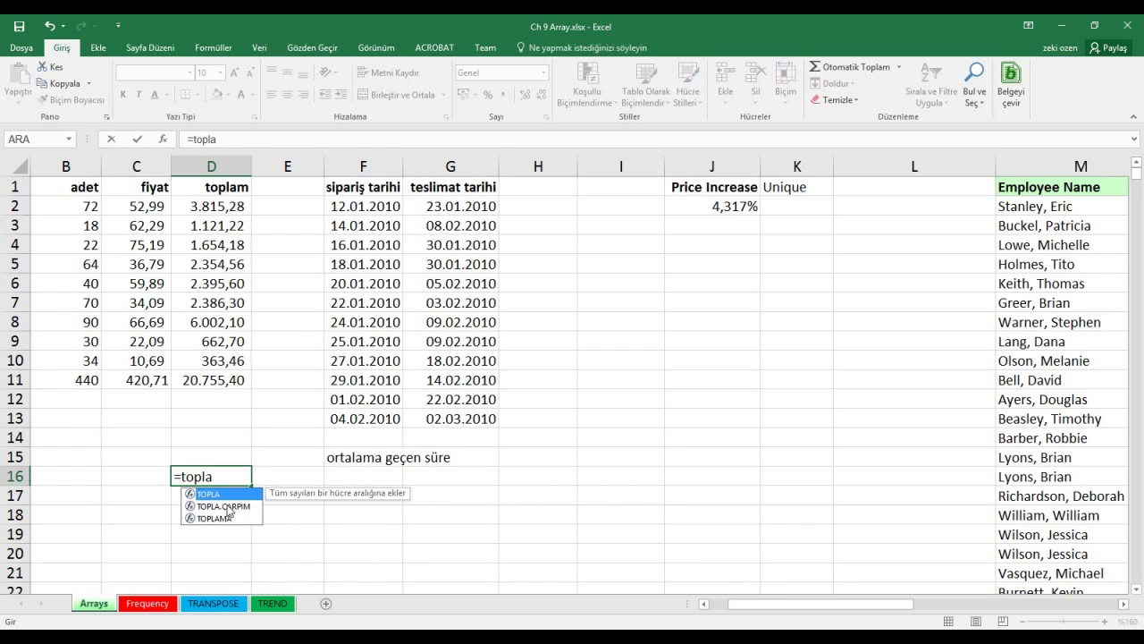
text(()
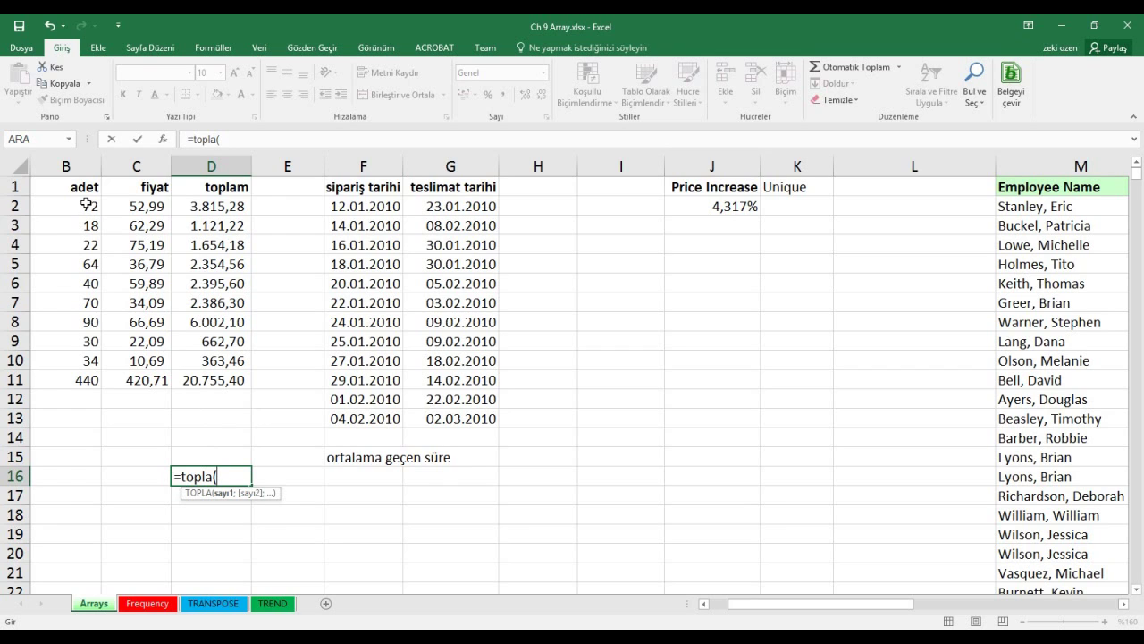
drag(86, 203, 81, 361)
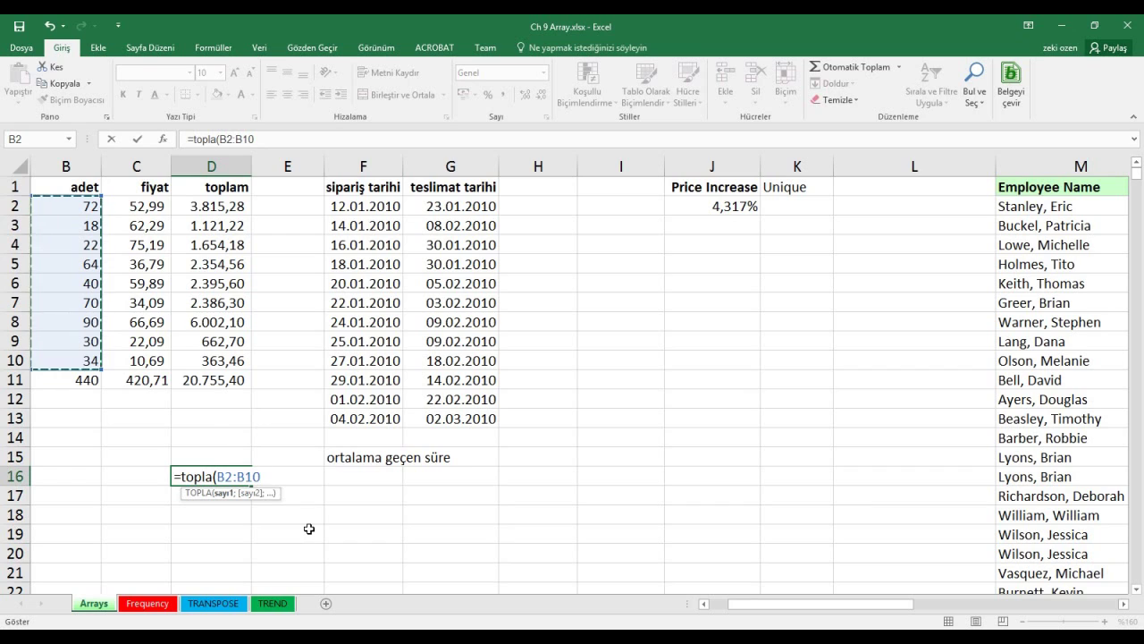
text(*)
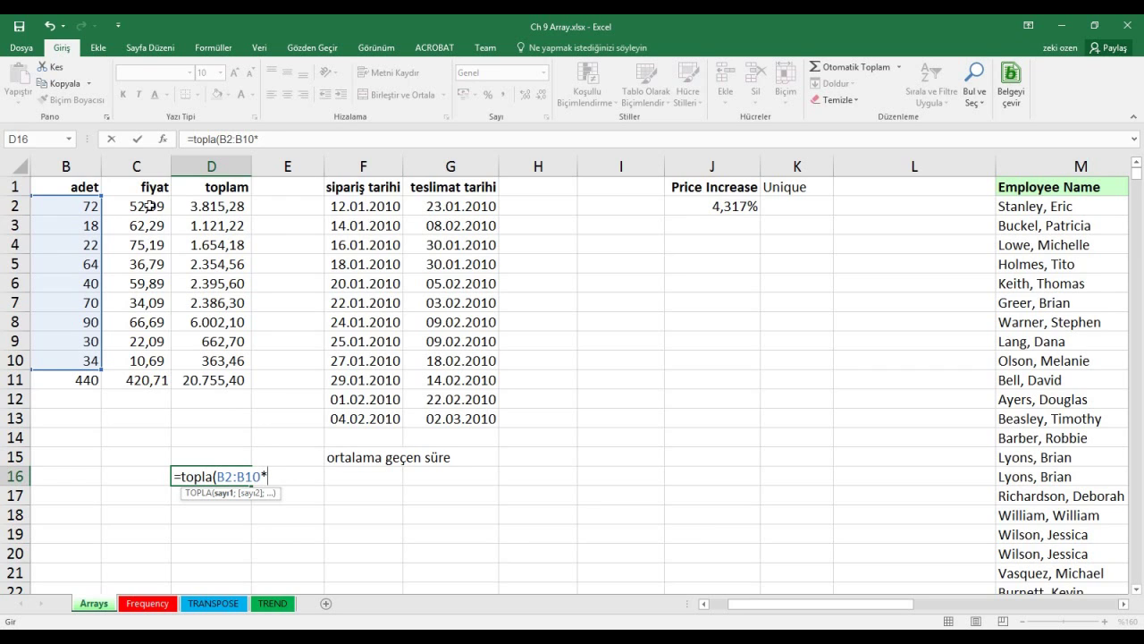
drag(150, 206, 152, 359)
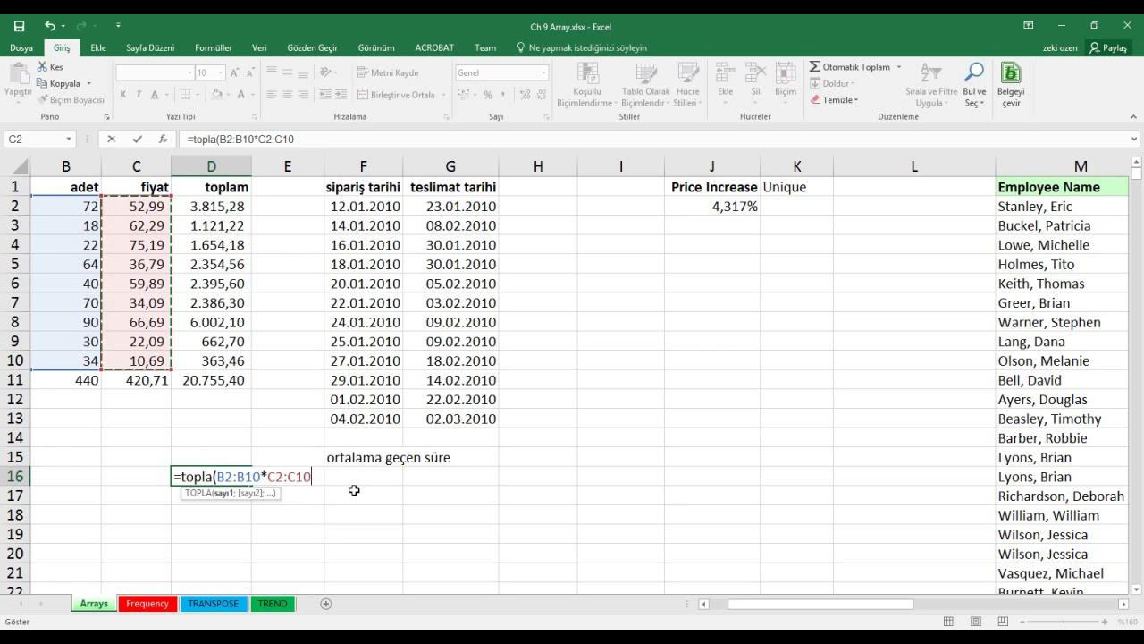
text())
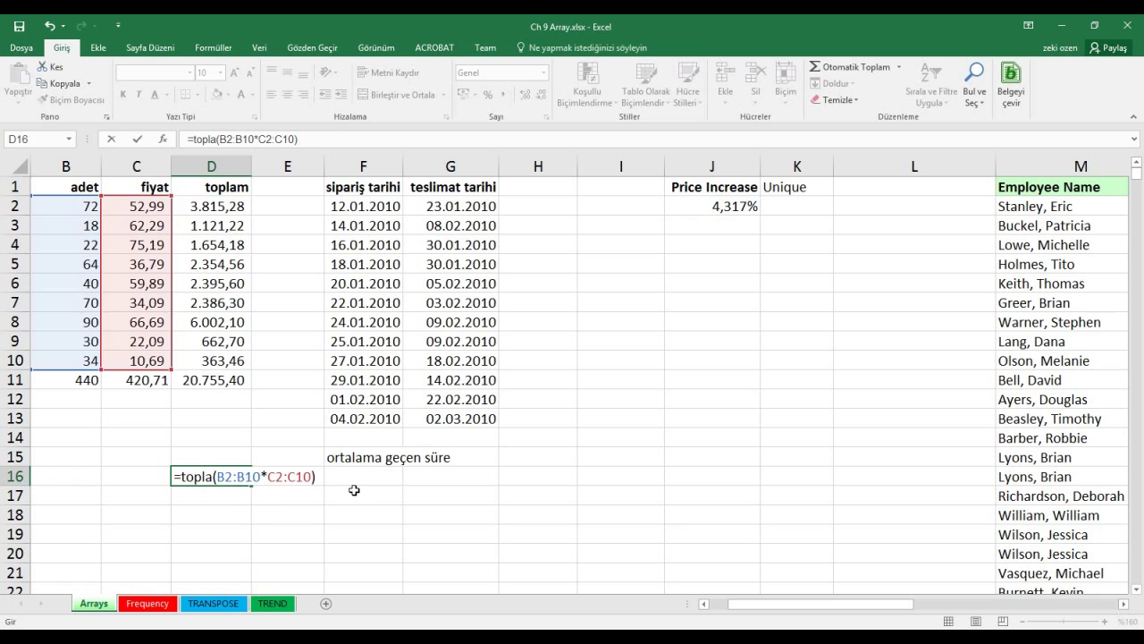
key(Return)
- Confirm D16's =TOPLA(B2:B10*C2:C10) with Ctrl+Shift+Enter as an array formula returning 20755,4
click(223, 475)
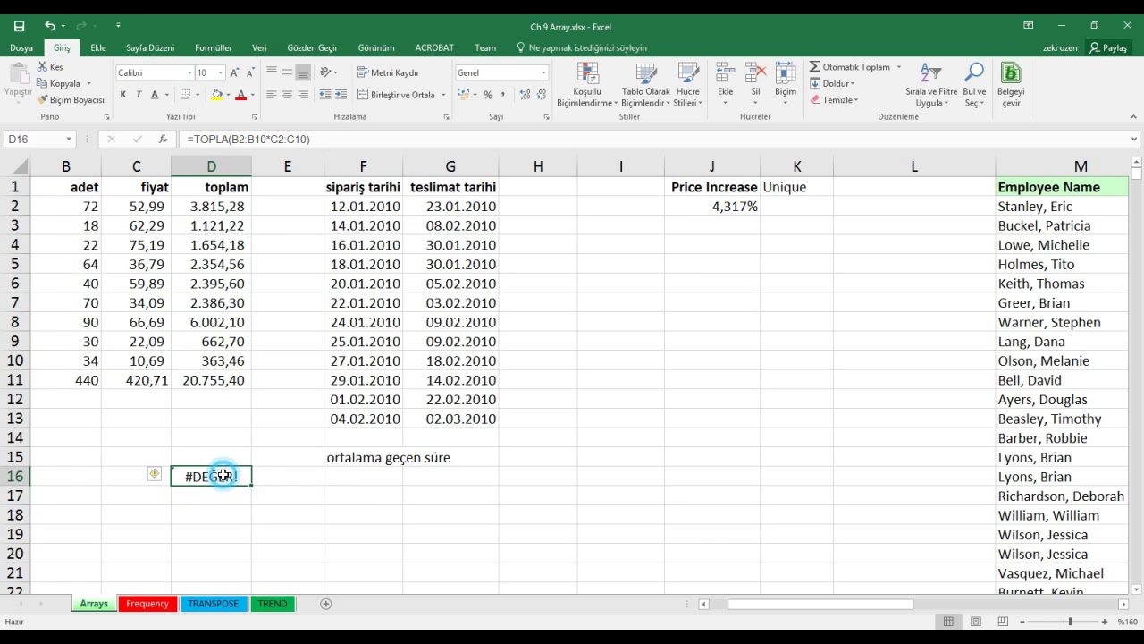
double_click(224, 475)
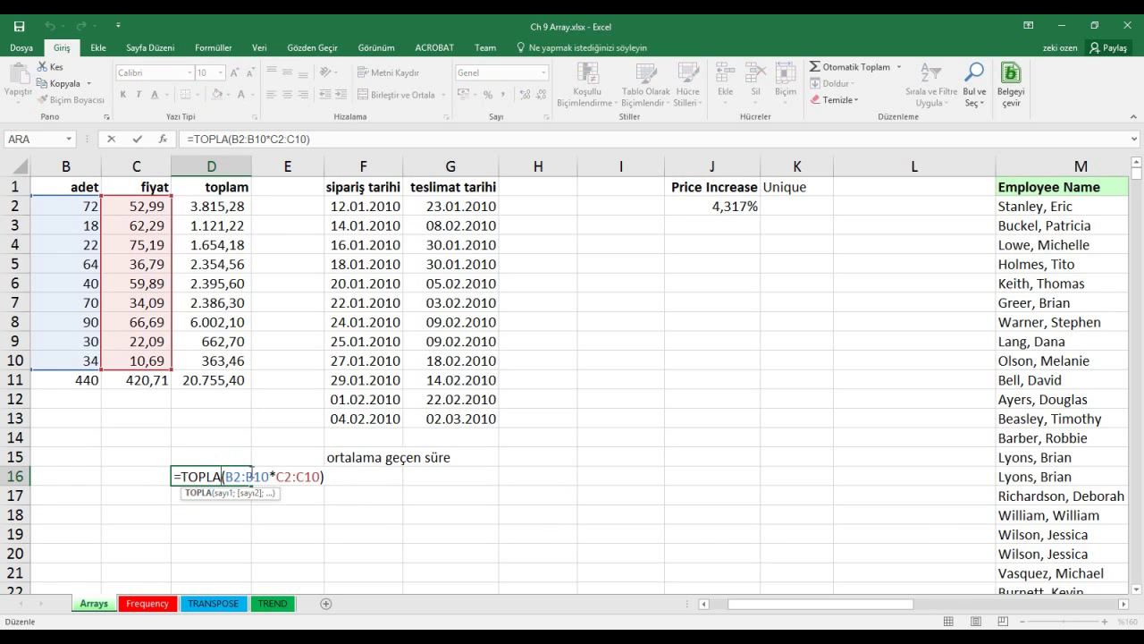
click(321, 475)
click(327, 476)
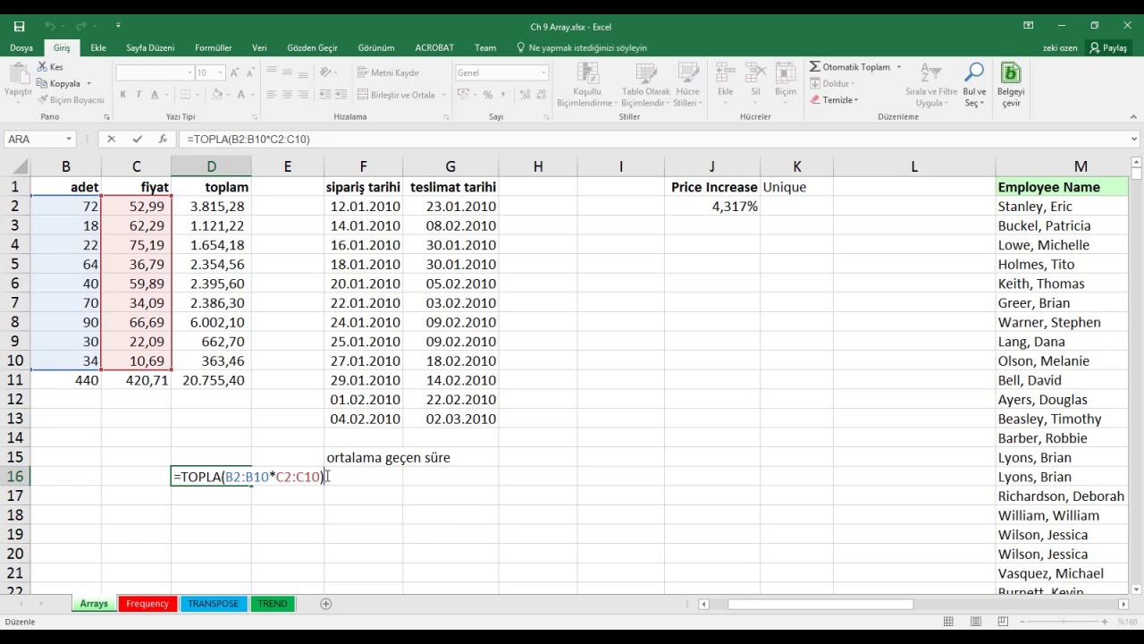
key(ctrl+shift+Return)
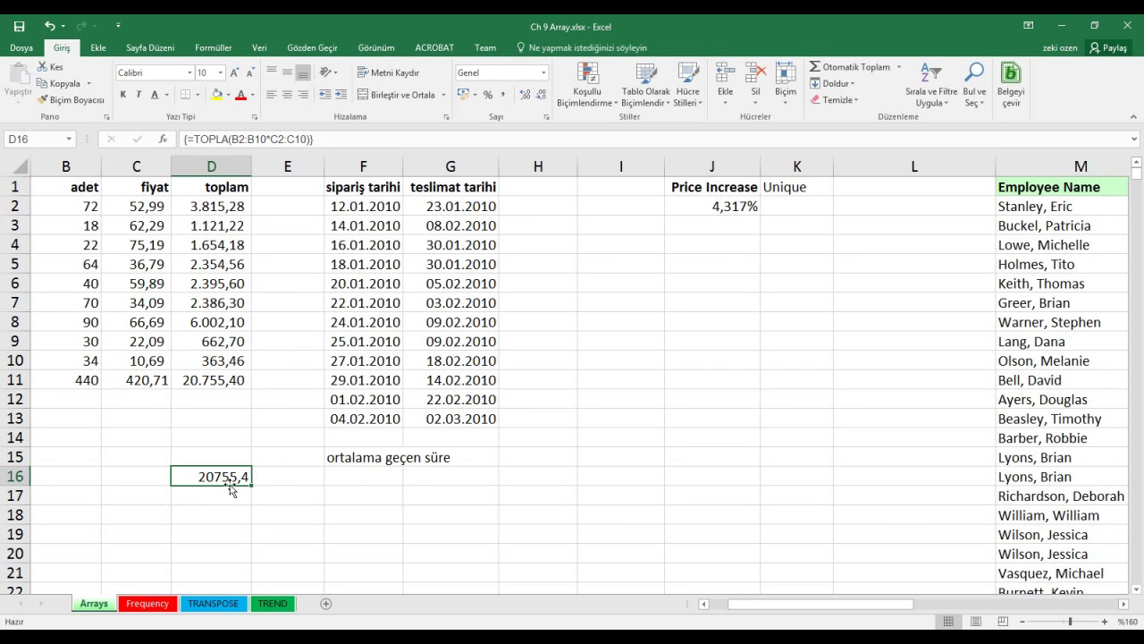
double_click(226, 479)
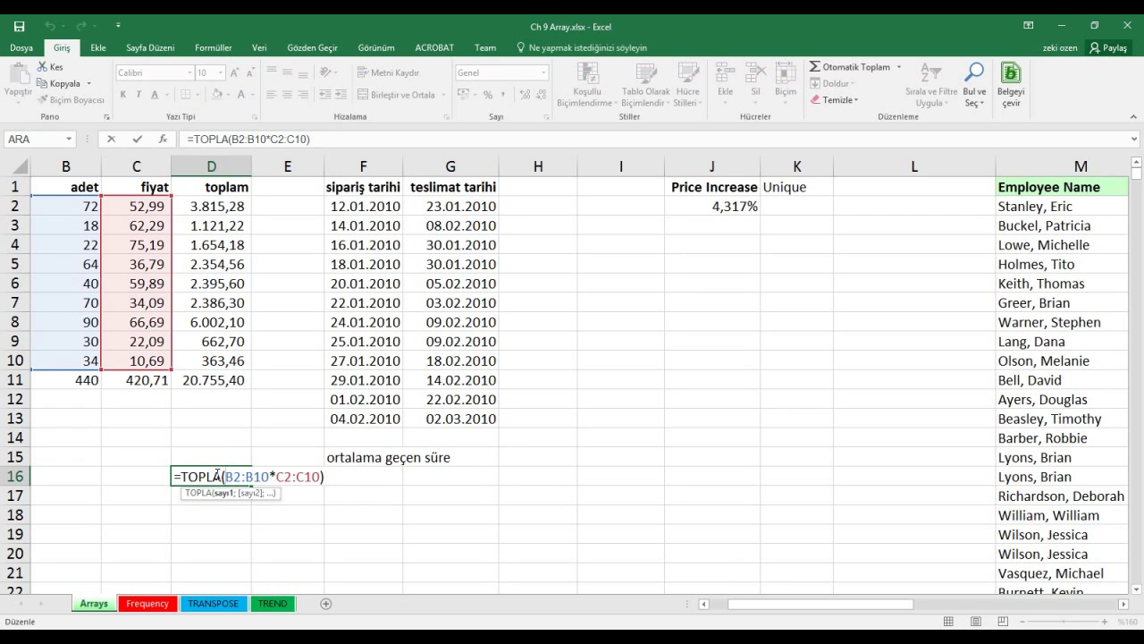
mouse_move(223, 476)
mouse_down()
mouse_move(181, 476)
mouse_move(321, 476)
mouse_up()
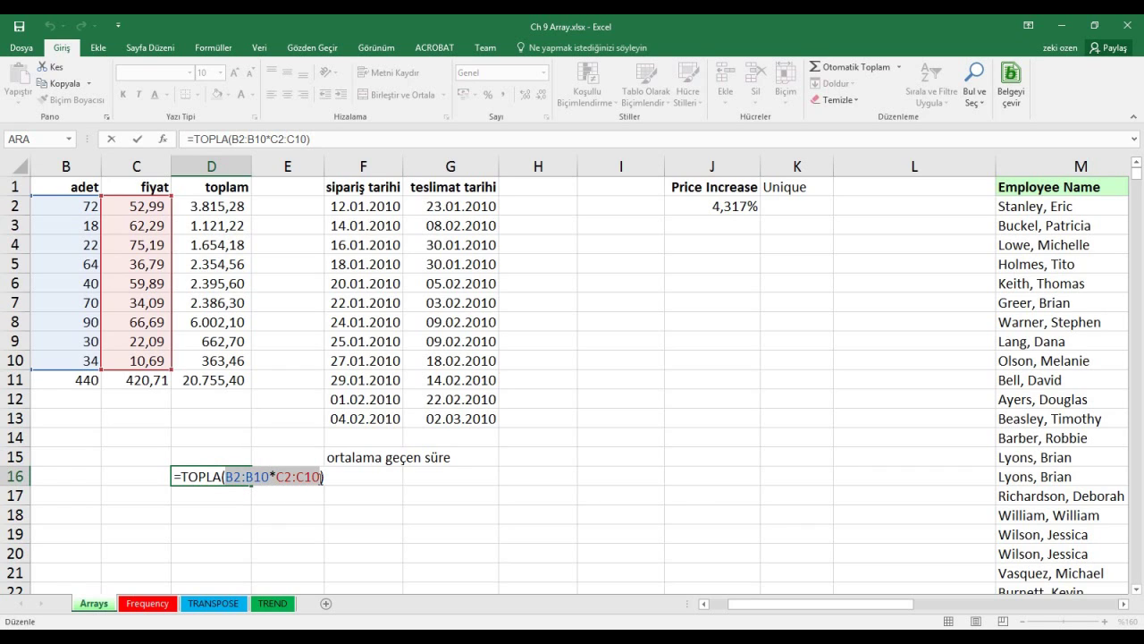
click(328, 477)
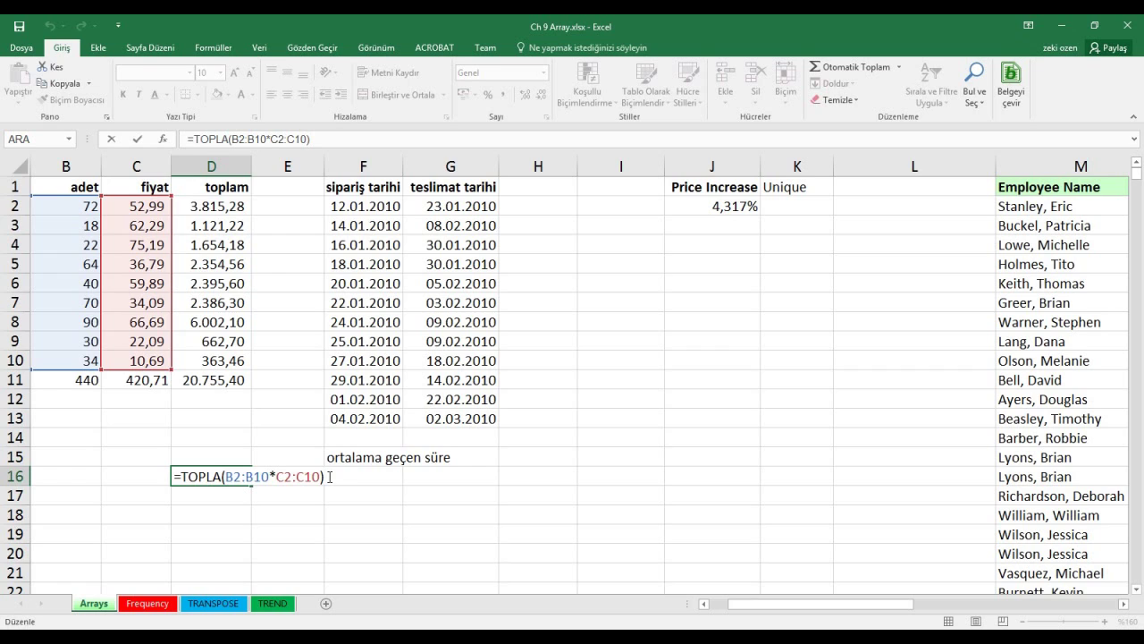
key(ctrl+shift+Return)
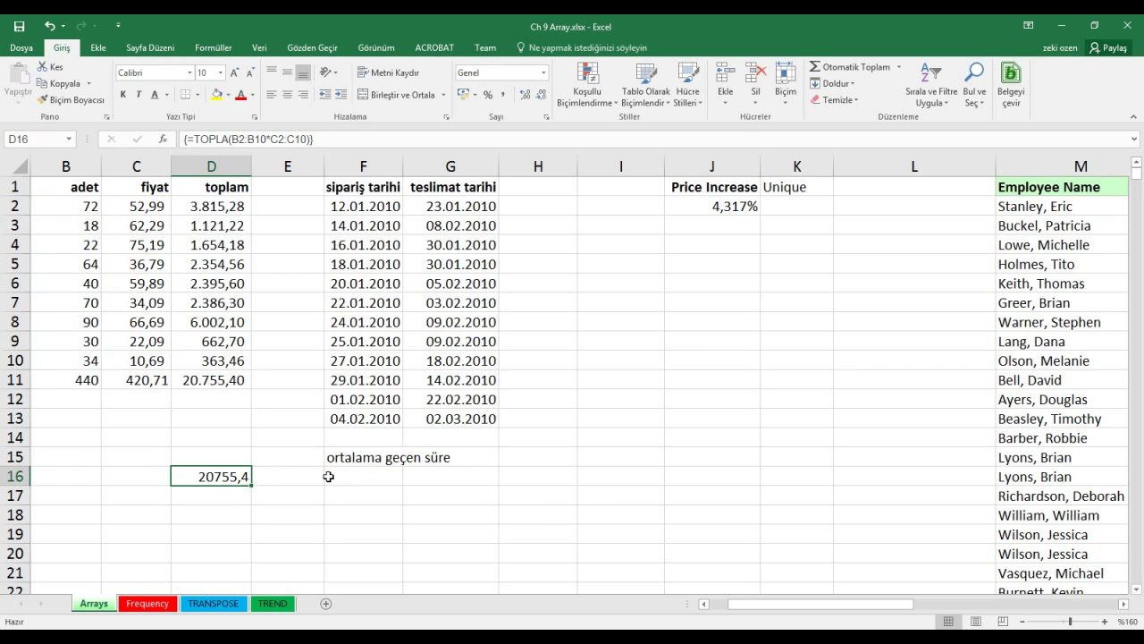
- Inspect the order date and delivery date columns and the ortalama geçen süre label
click(377, 189)
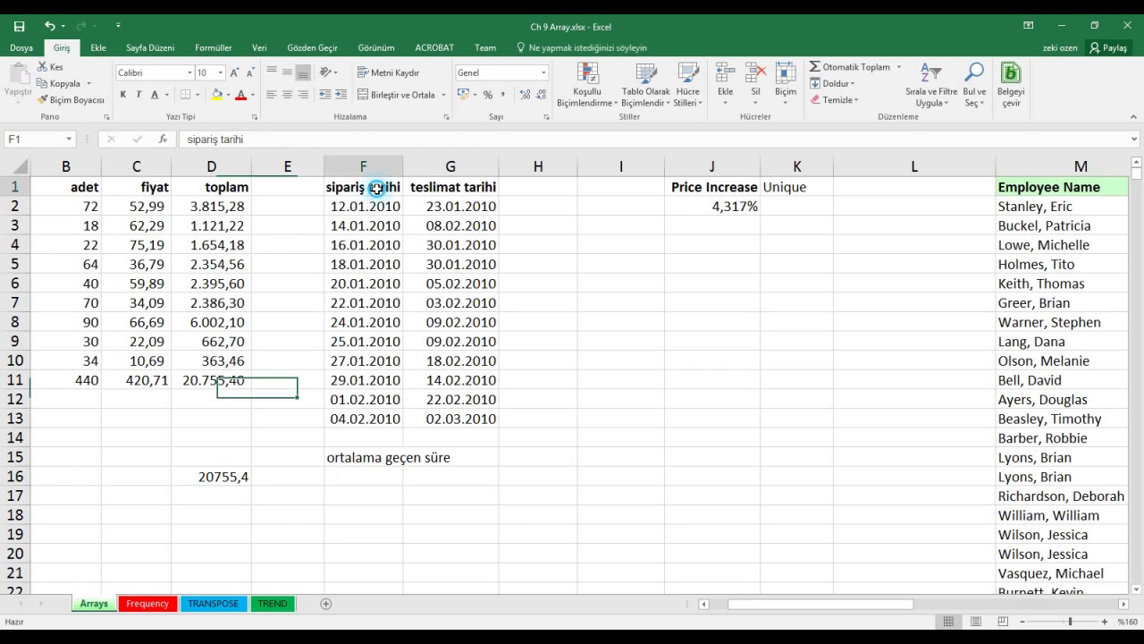
click(376, 205)
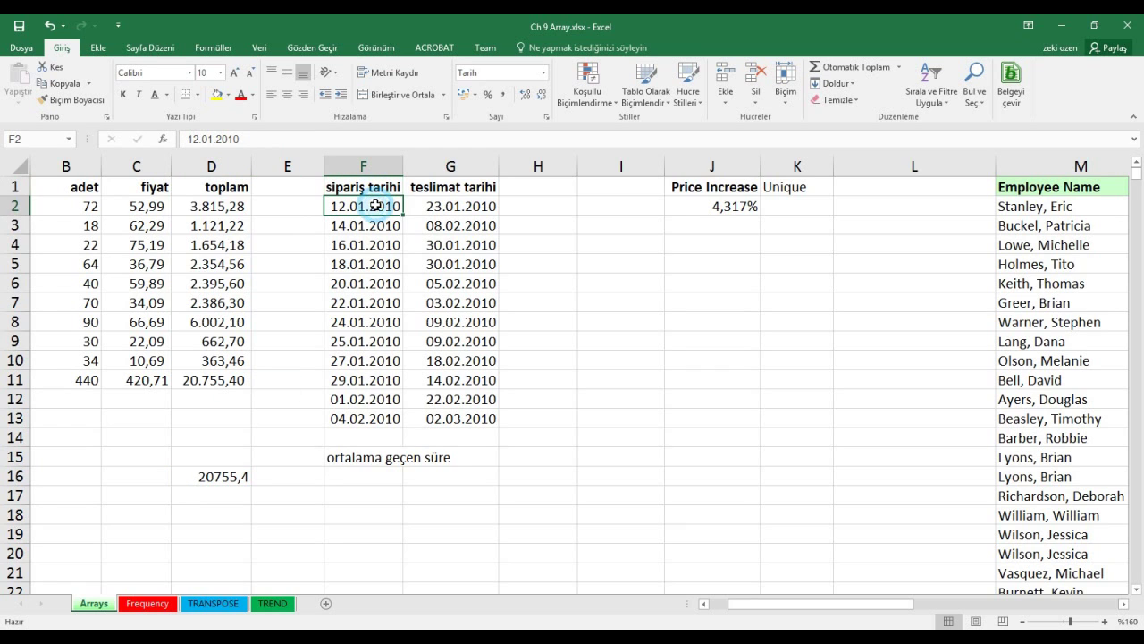
click(421, 189)
click(428, 205)
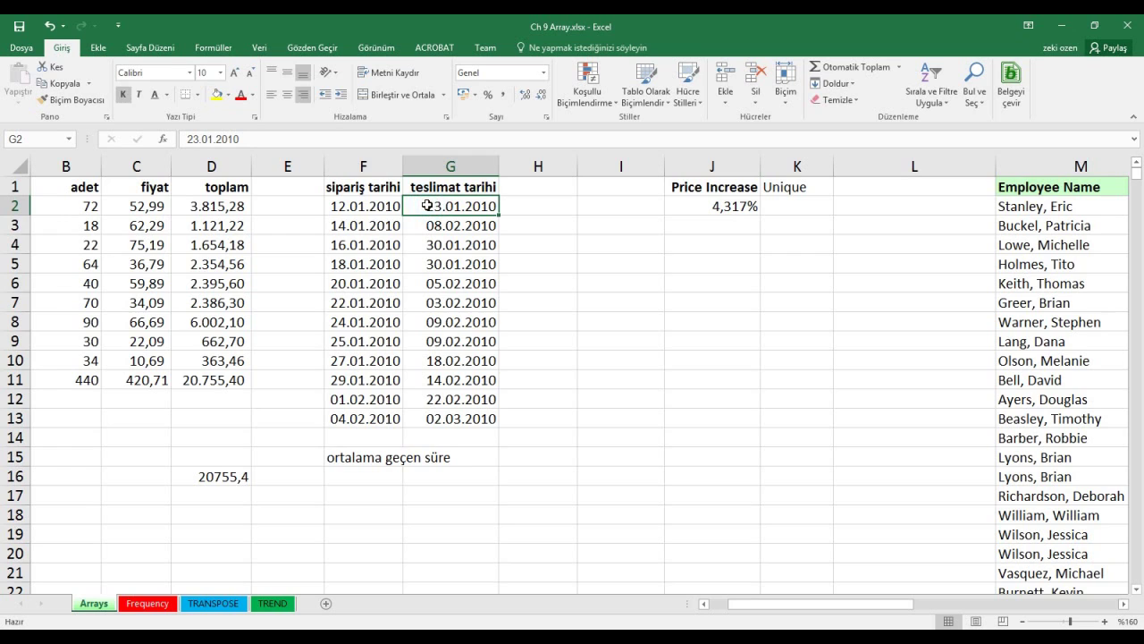
click(359, 459)
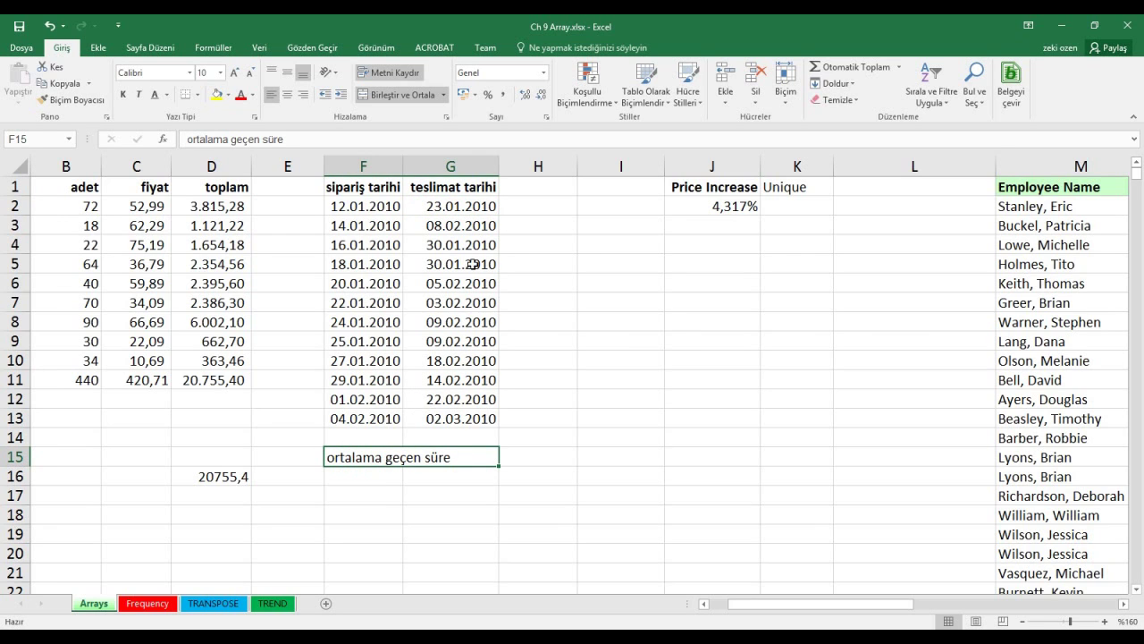
- Enter =G2-F2 in H2 and fill it down to H13 as delivery durations
click(528, 206)
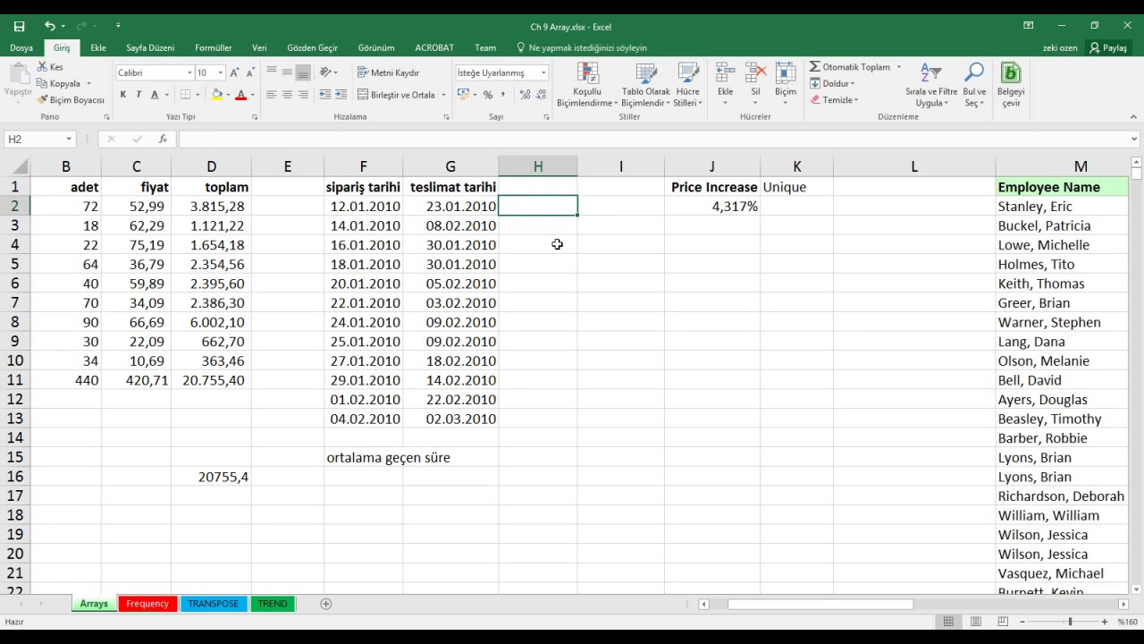
text(=)
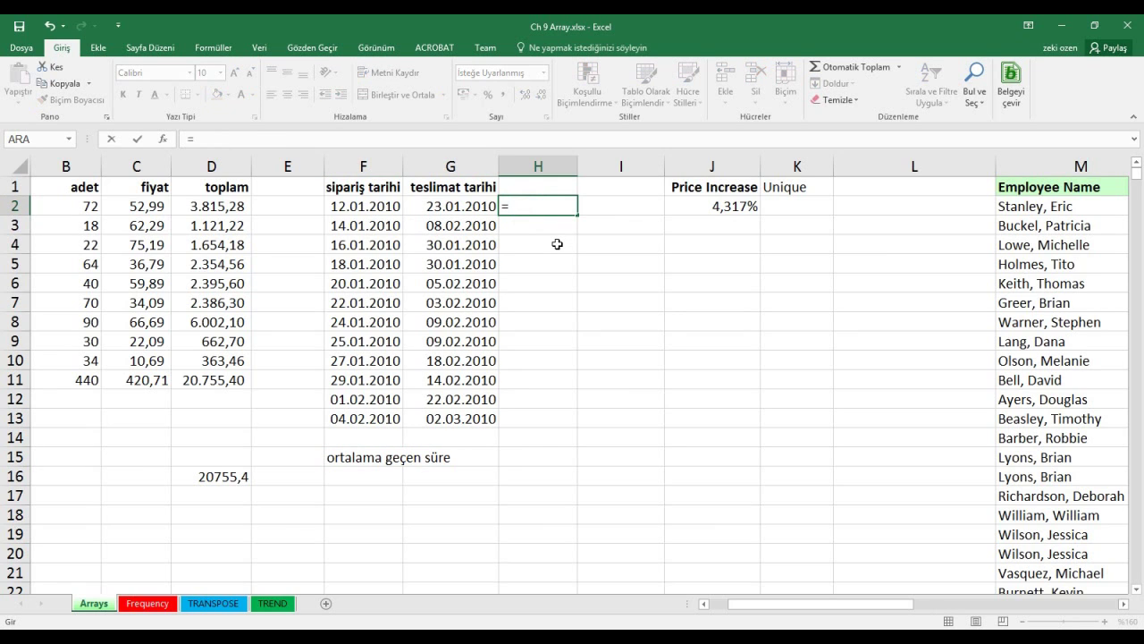
click(470, 212)
text(-)
click(371, 208)
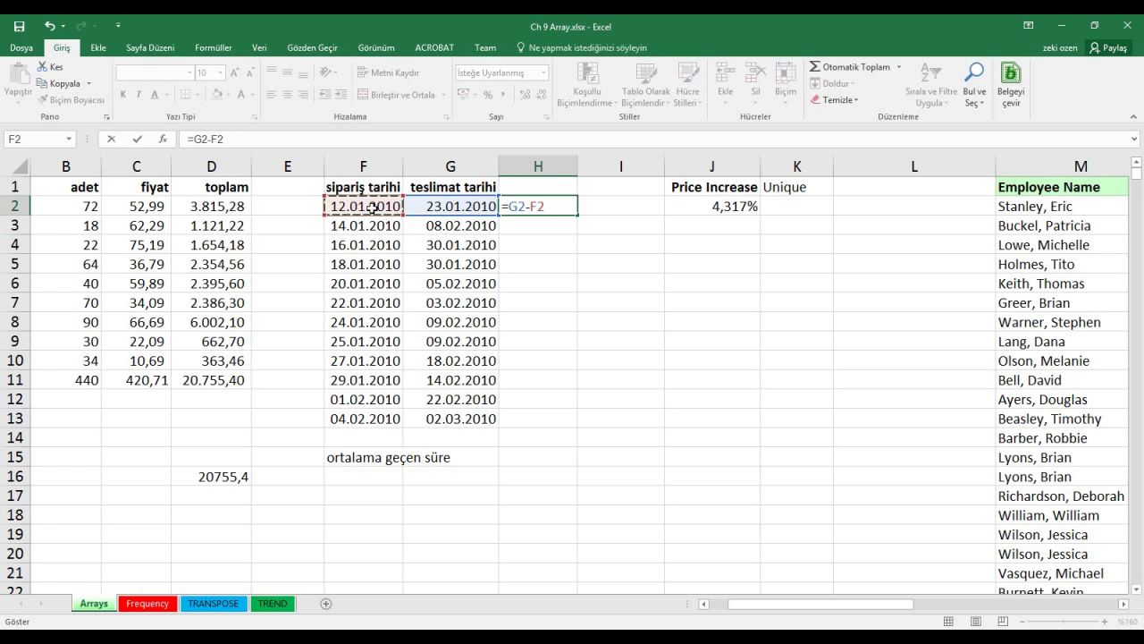
key(Return)
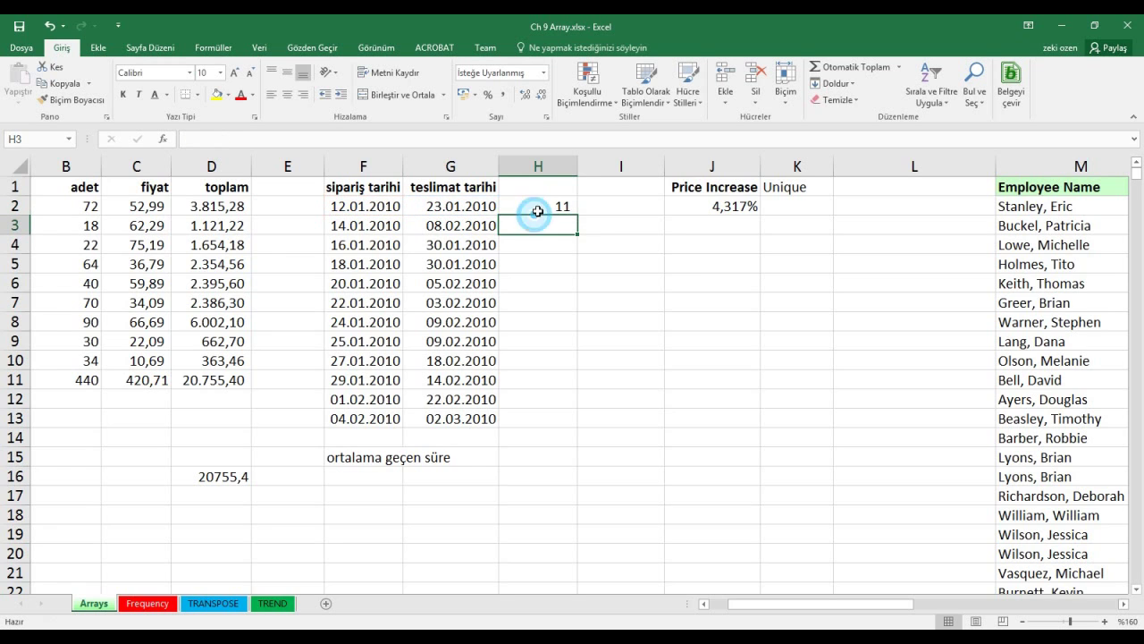
click(538, 211)
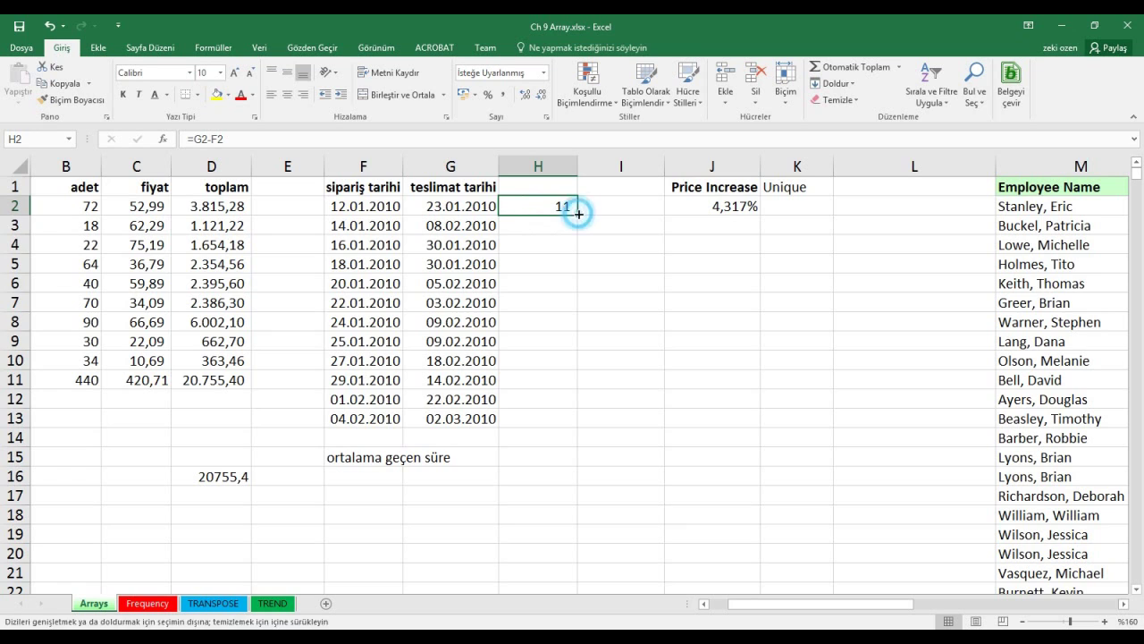
double_click(579, 215)
click(550, 437)
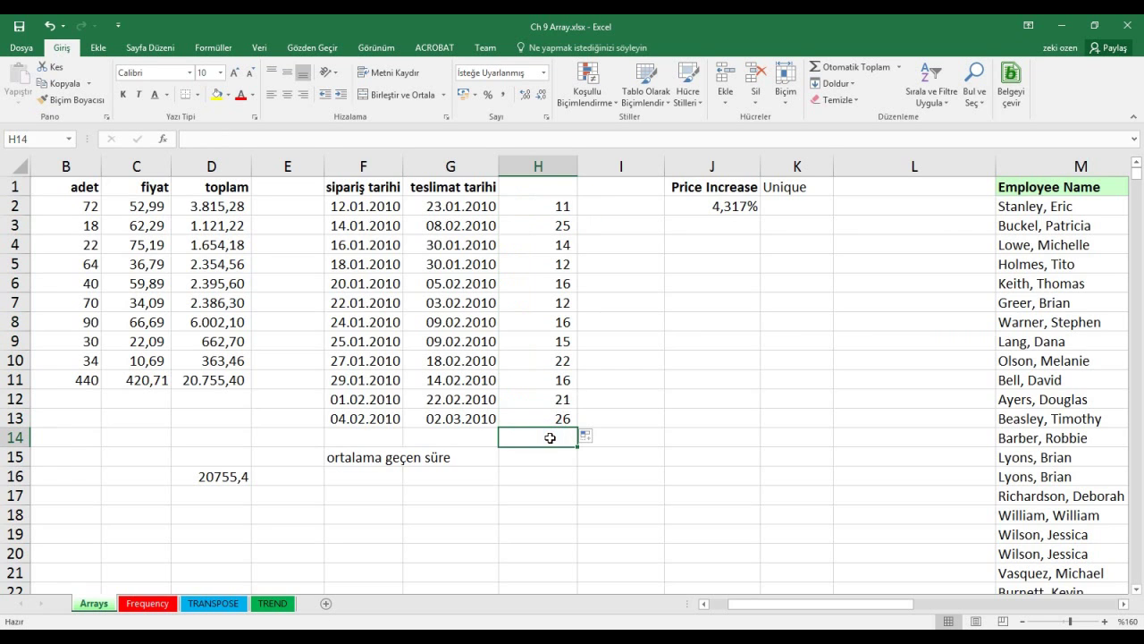
- Average the helper day values in H14, then clear H2:H14 entirely
text(=ort)
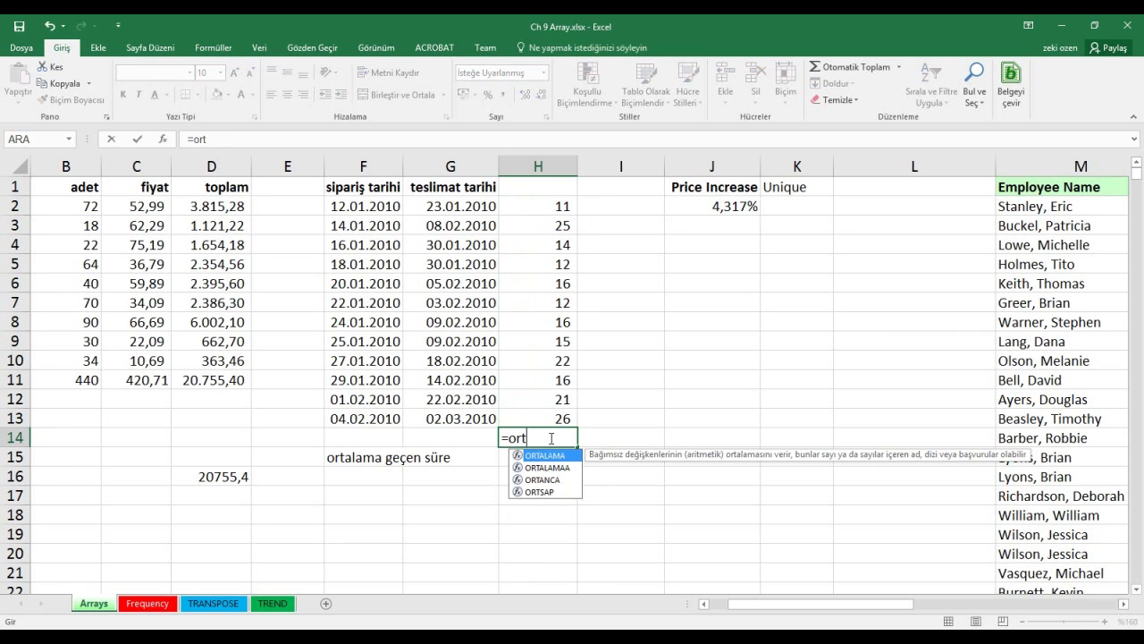
key(Tab)
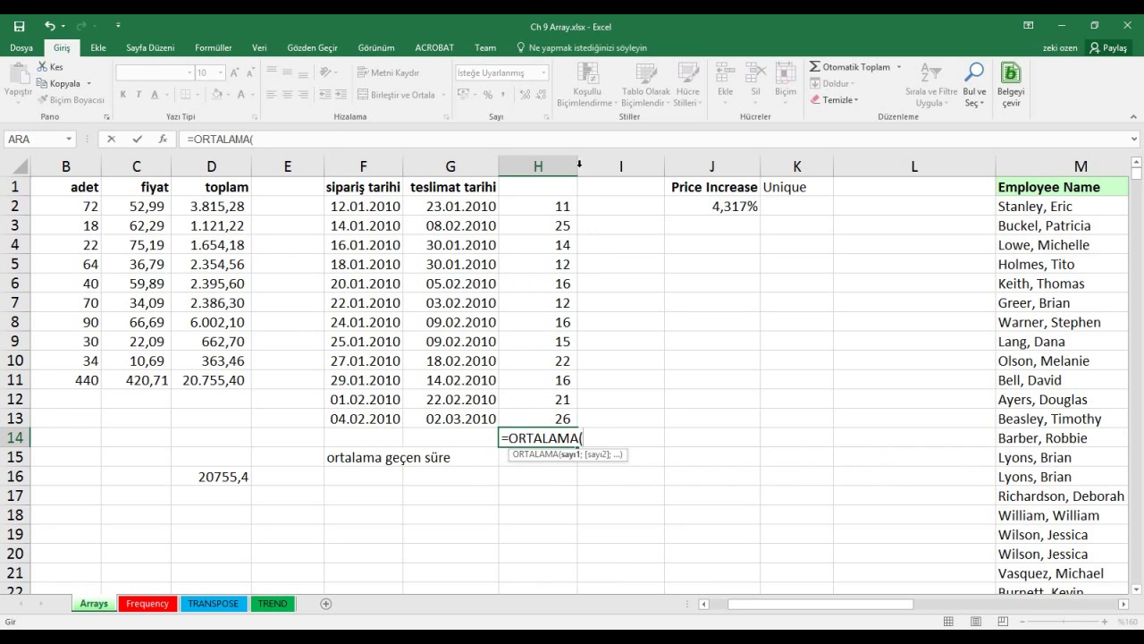
click(554, 209)
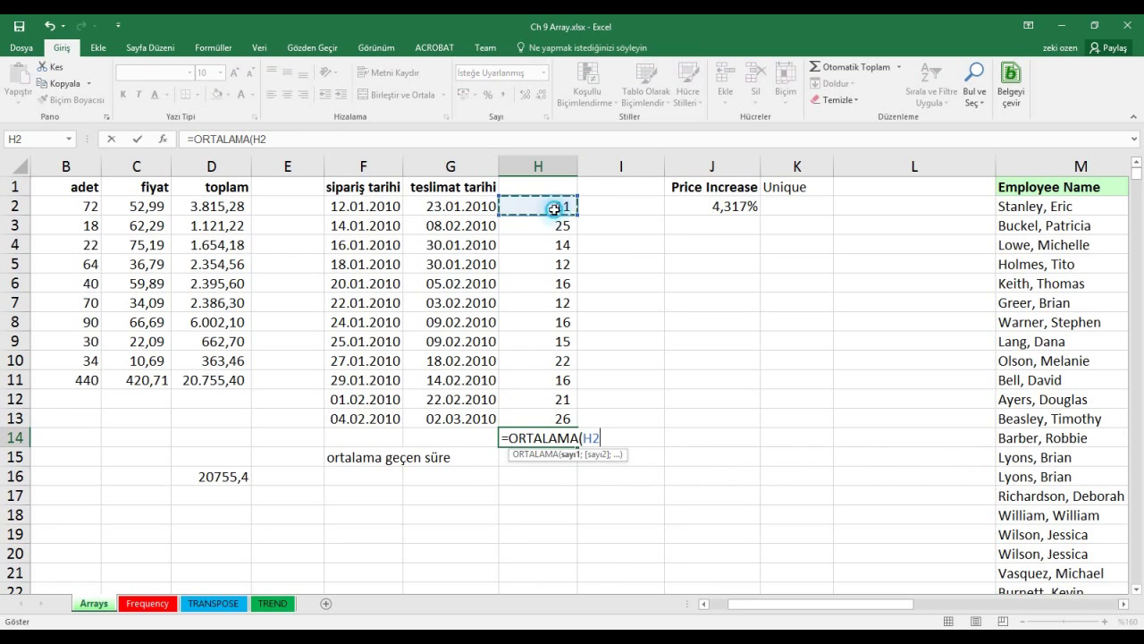
drag(554, 208, 543, 437)
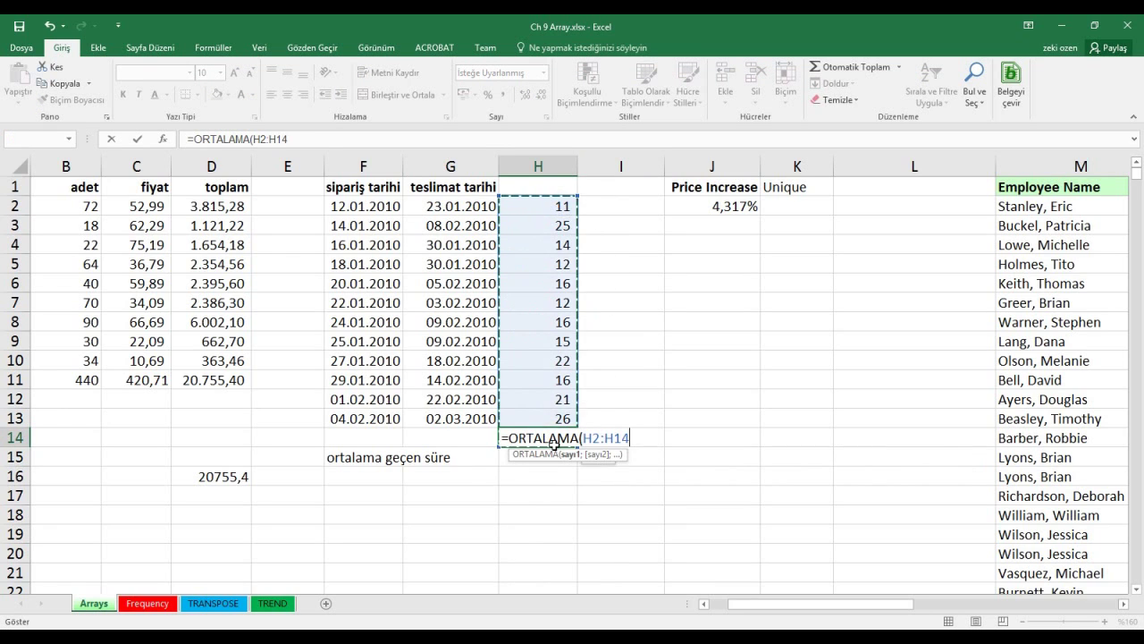
key(Return)
click(506, 477)
drag(528, 440, 529, 204)
key(Delete)
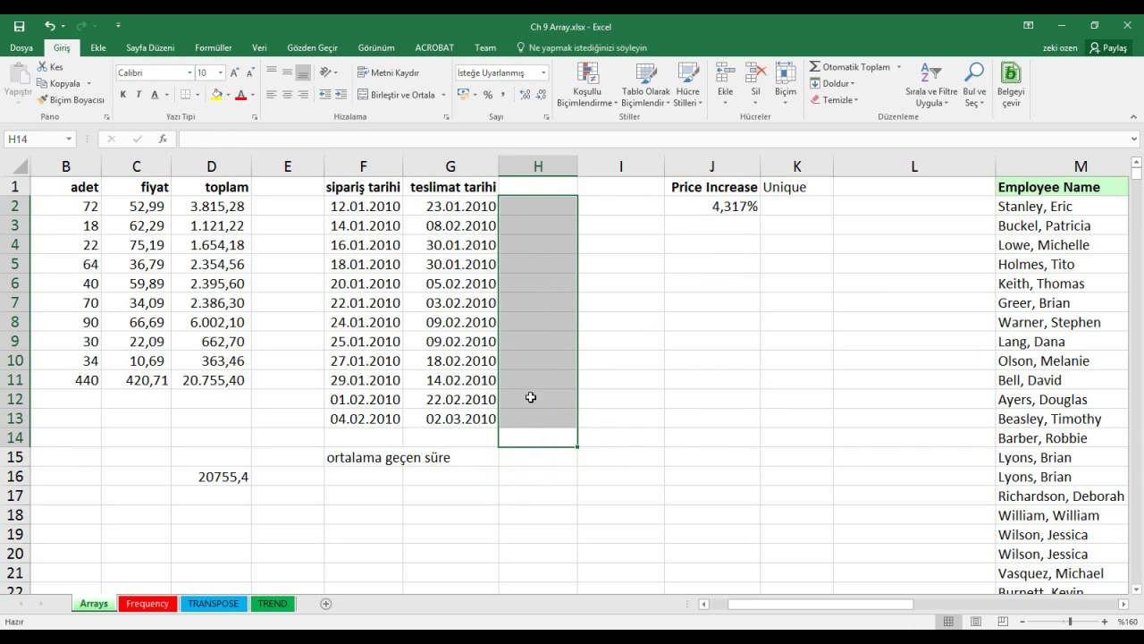
- Enter {=ORTALAMA(G2:G13-F2:F13)} in H15 as an array formula, giving 17,17 days
click(526, 457)
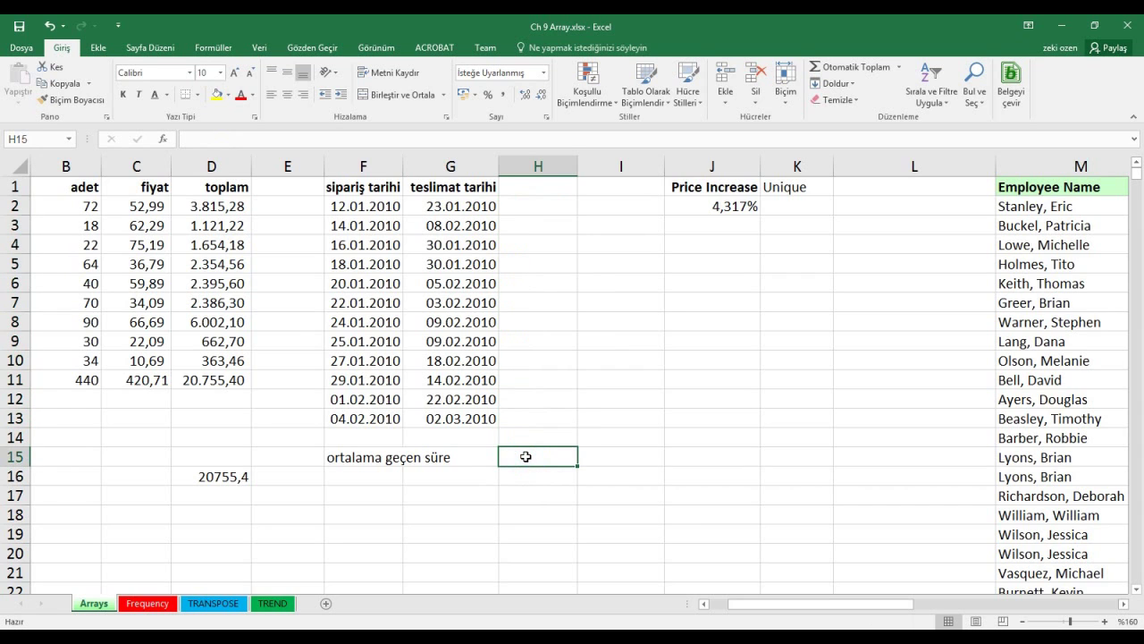
text(=ort)
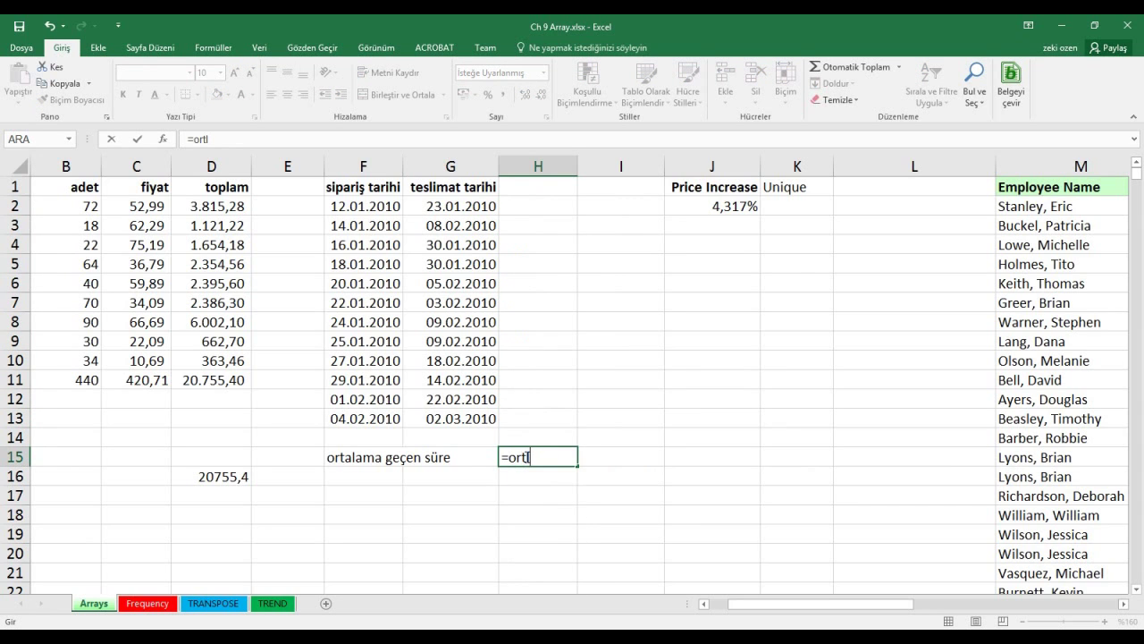
key(Tab)
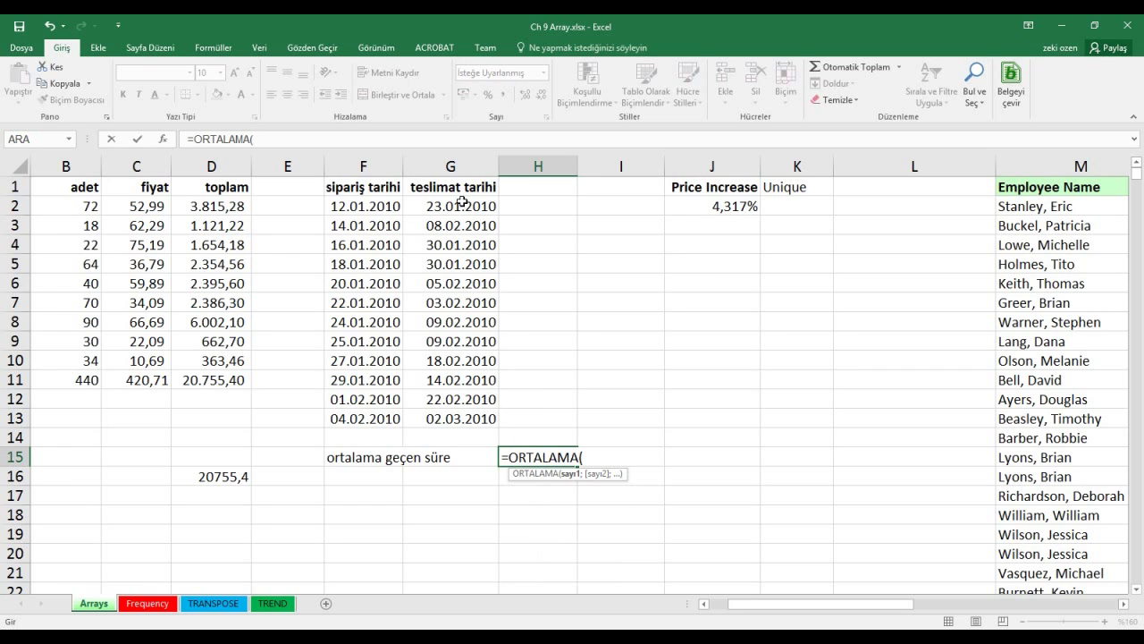
drag(460, 198, 469, 420)
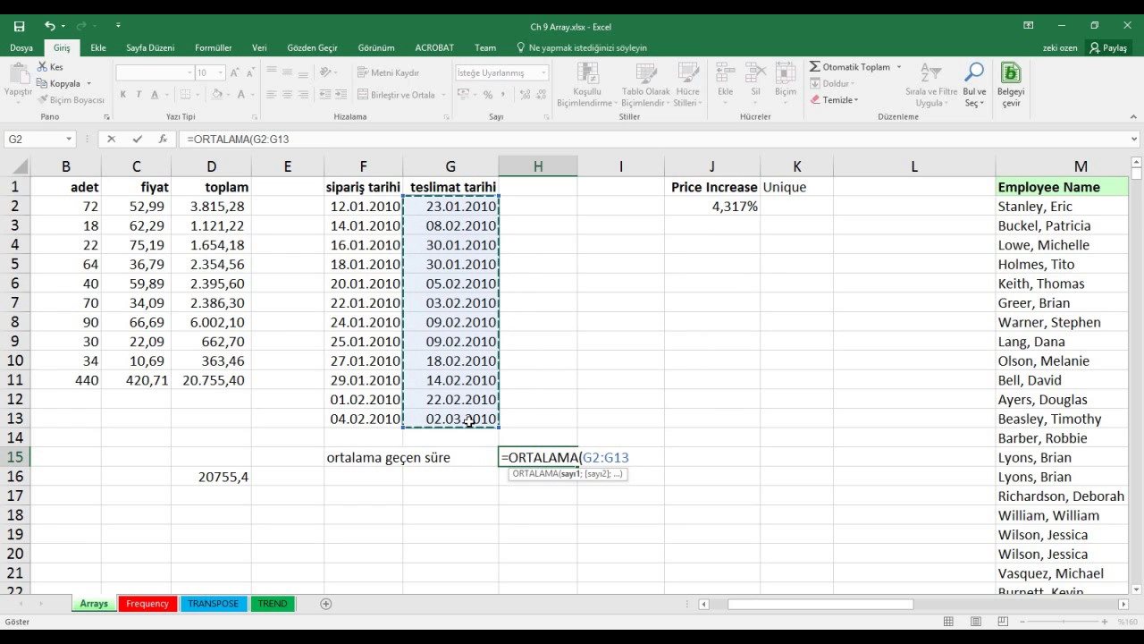
text(-)
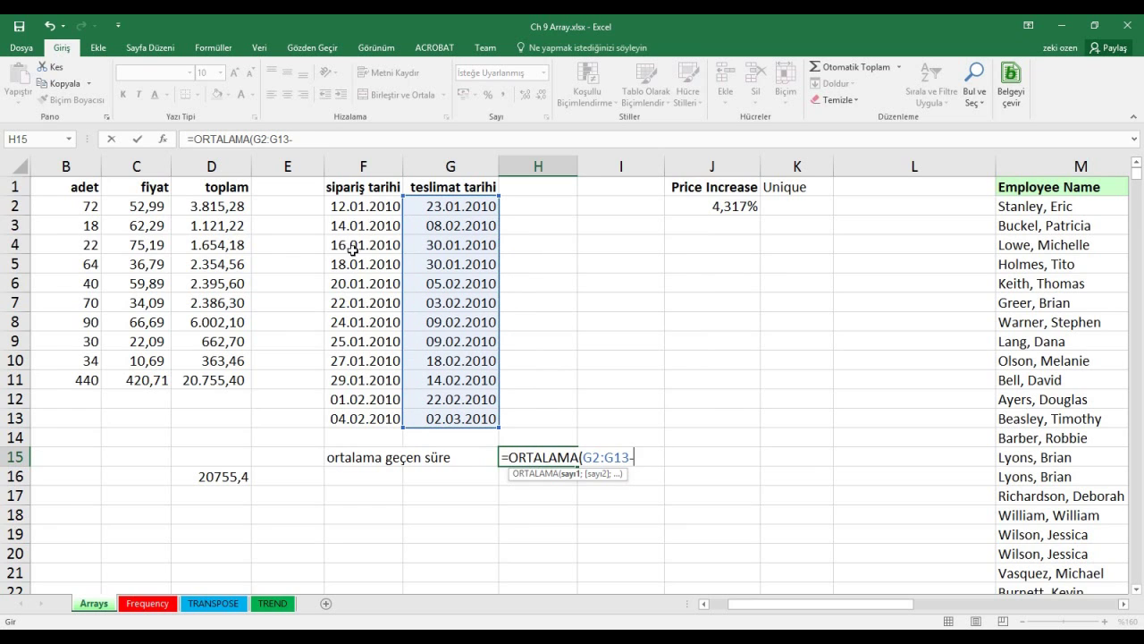
drag(357, 207, 362, 419)
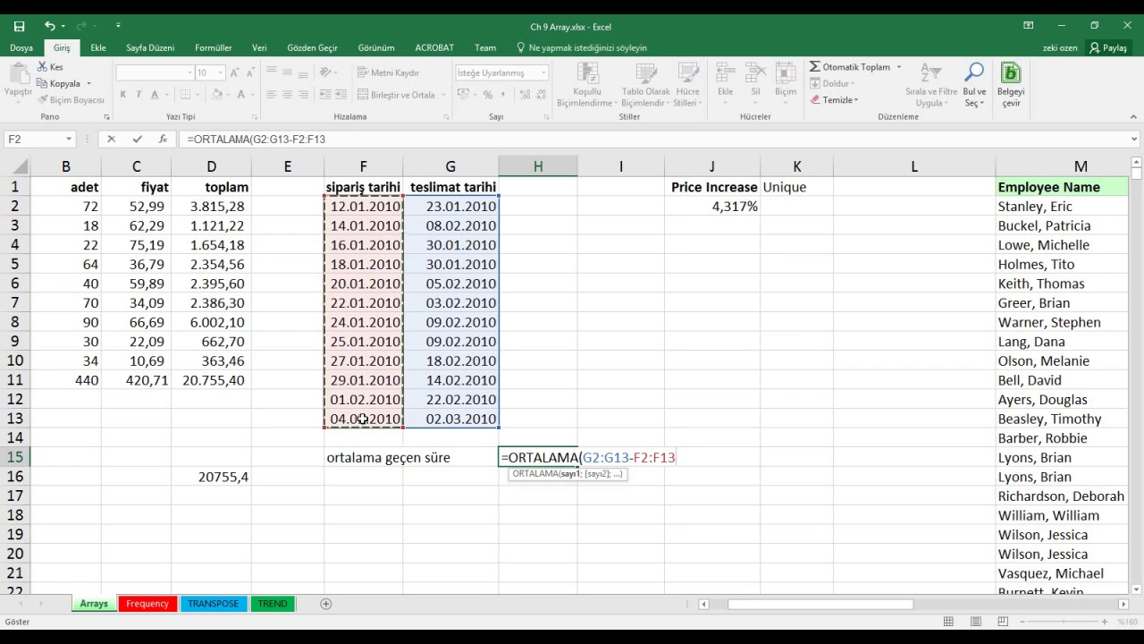
text())
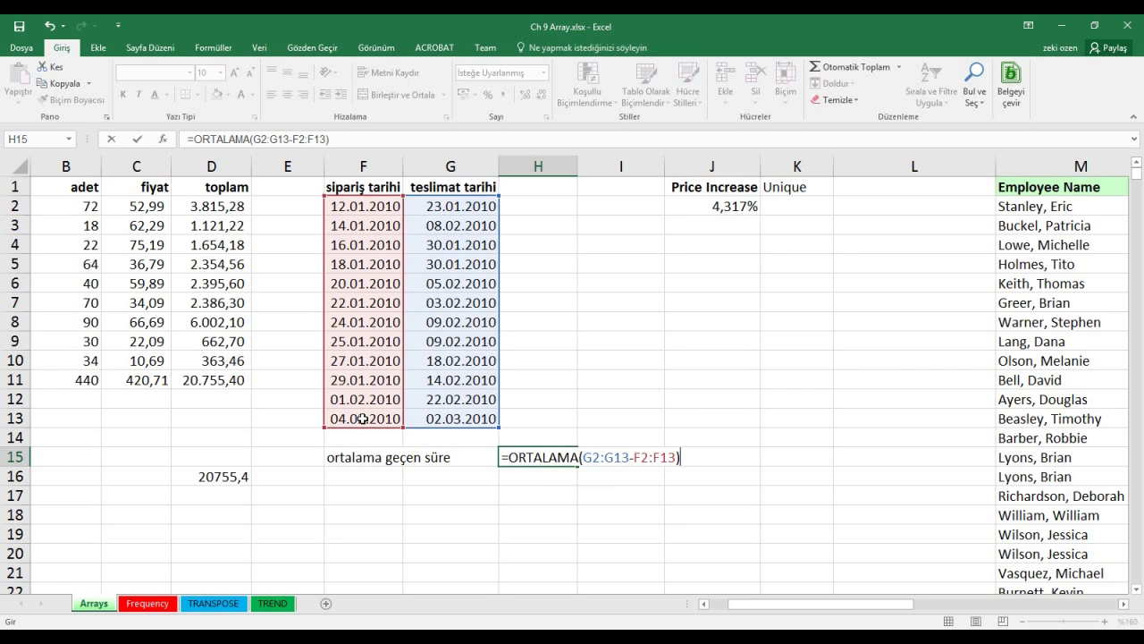
key(ctrl+shift+Return)
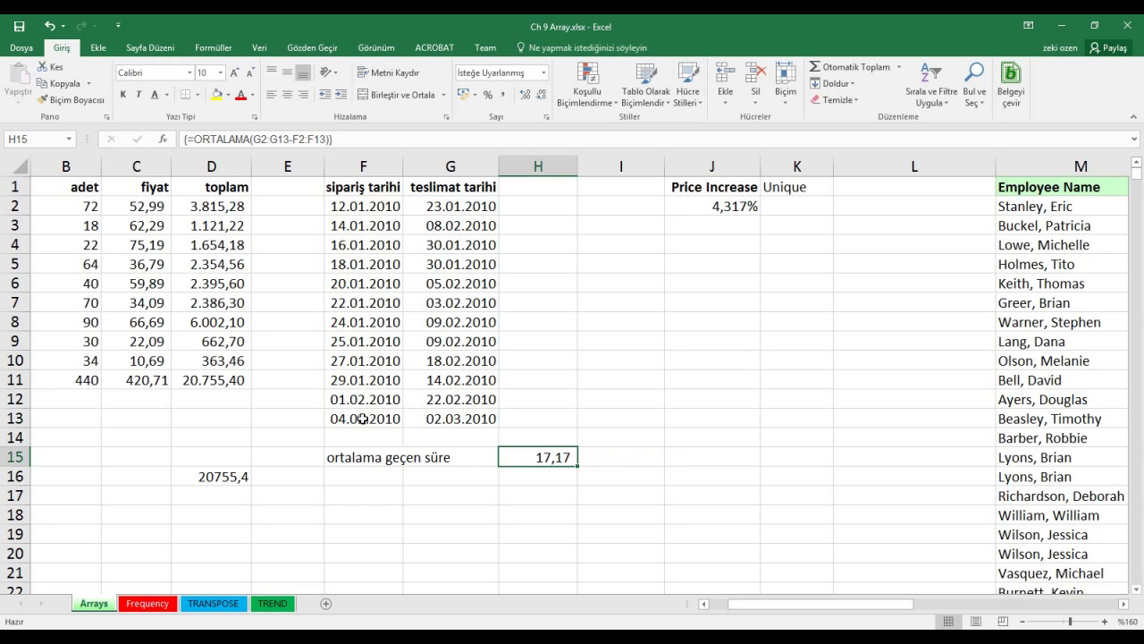
click(539, 482)
click(539, 455)
click(529, 481)
click(528, 456)
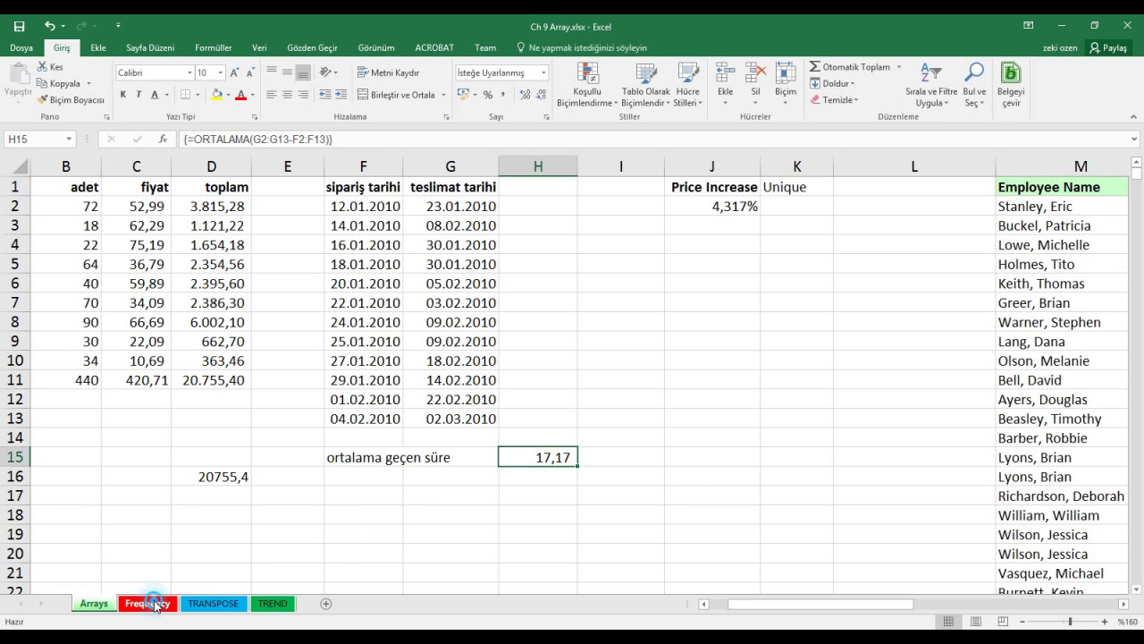
- Go to the Frequency sheet and widen column D to fit the FREQUENCY header
click(155, 605)
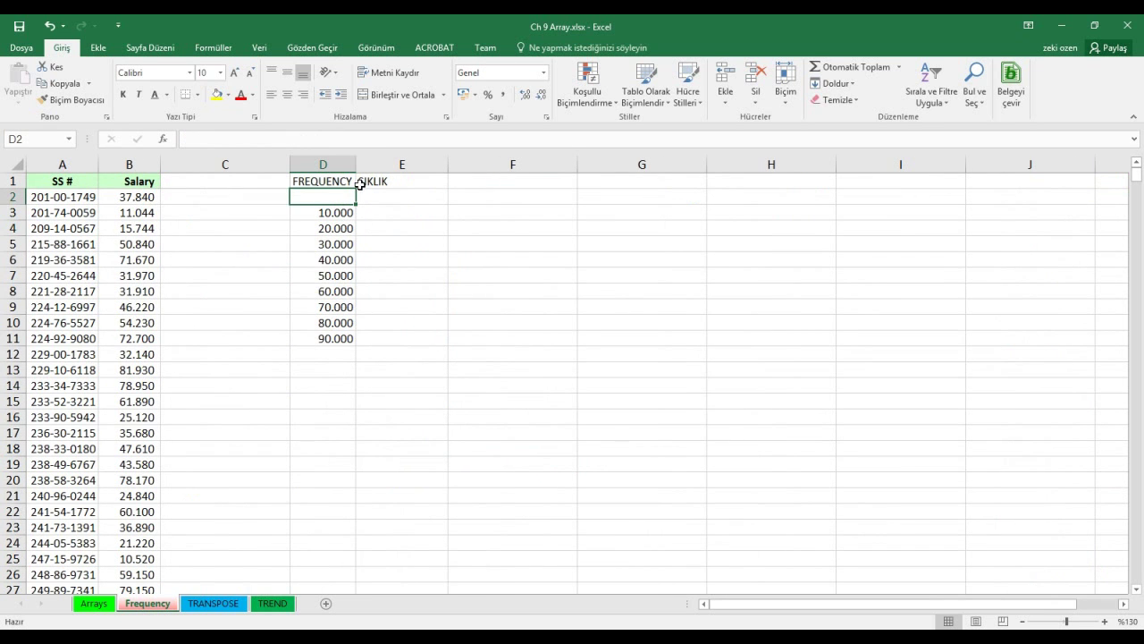
drag(359, 165, 362, 165)
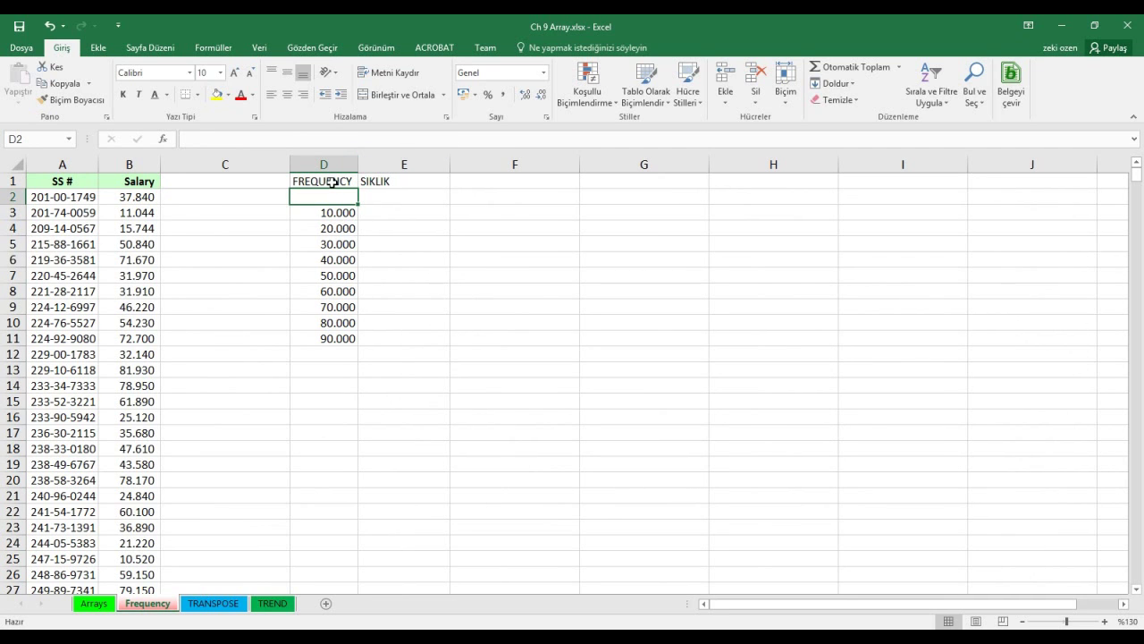
click(333, 182)
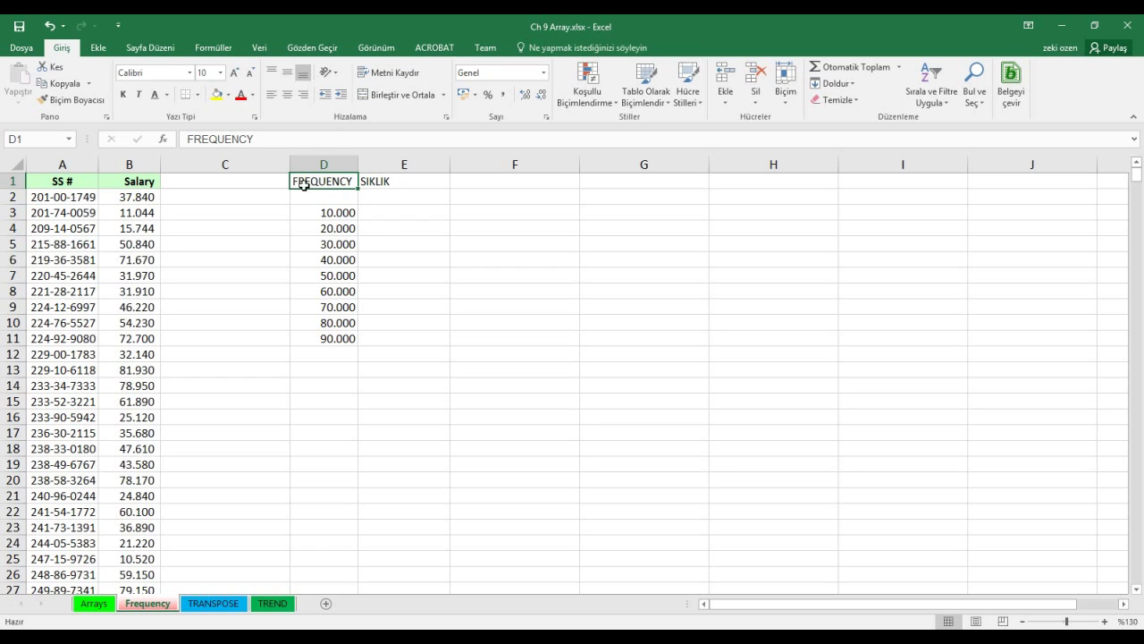
click(391, 182)
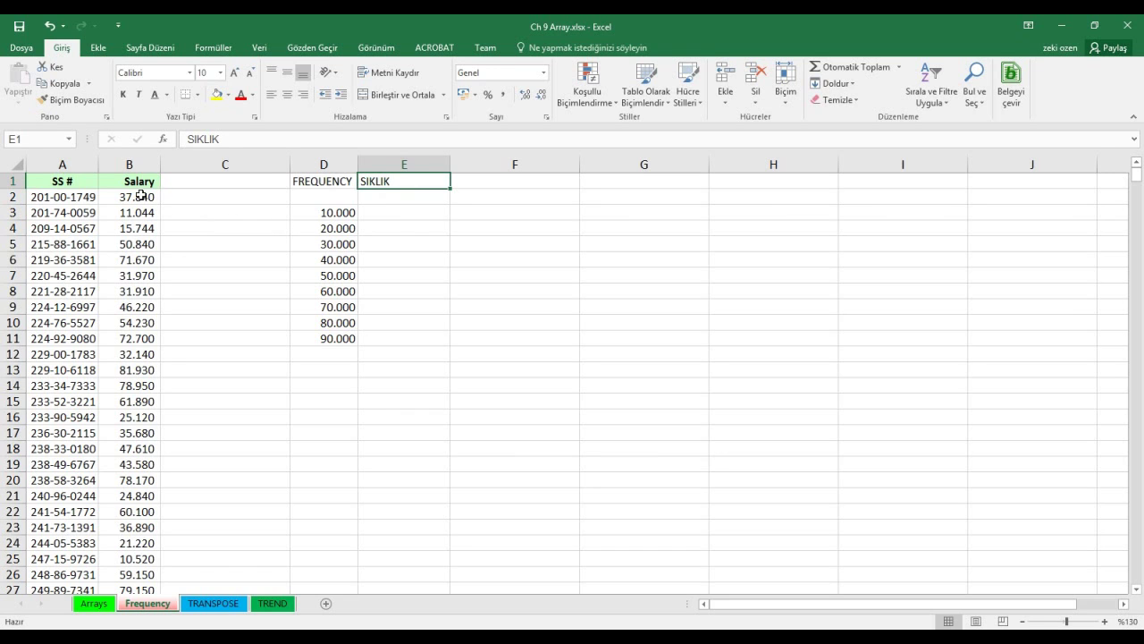
- Rename the Salary header in B1 to Satışlar
click(141, 195)
click(143, 184)
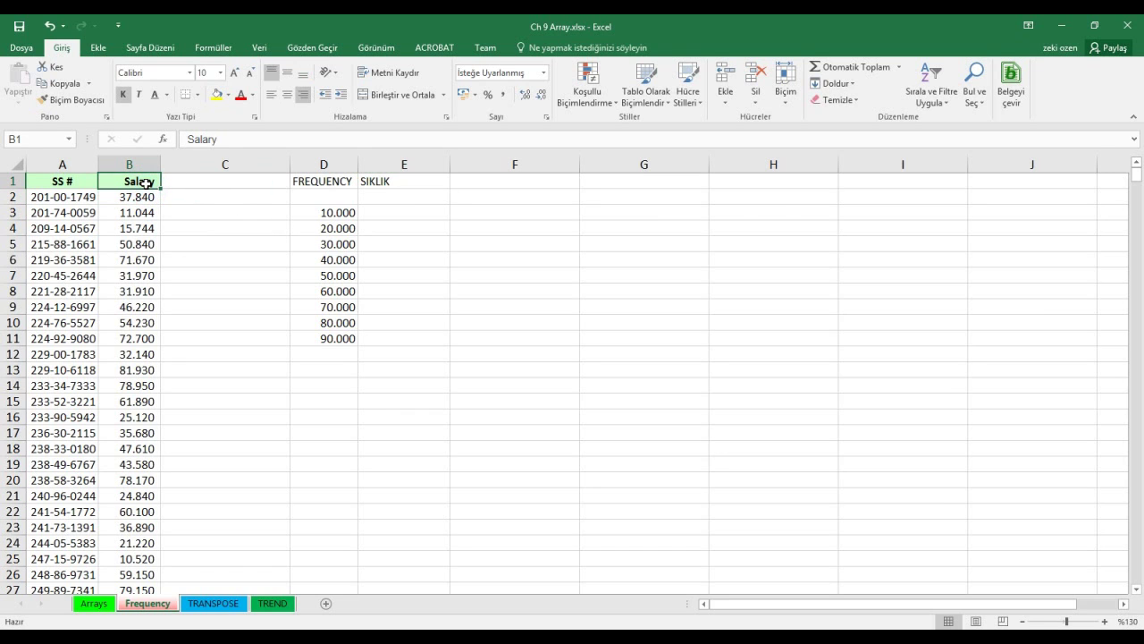
text(Satışlar)
key(Return)
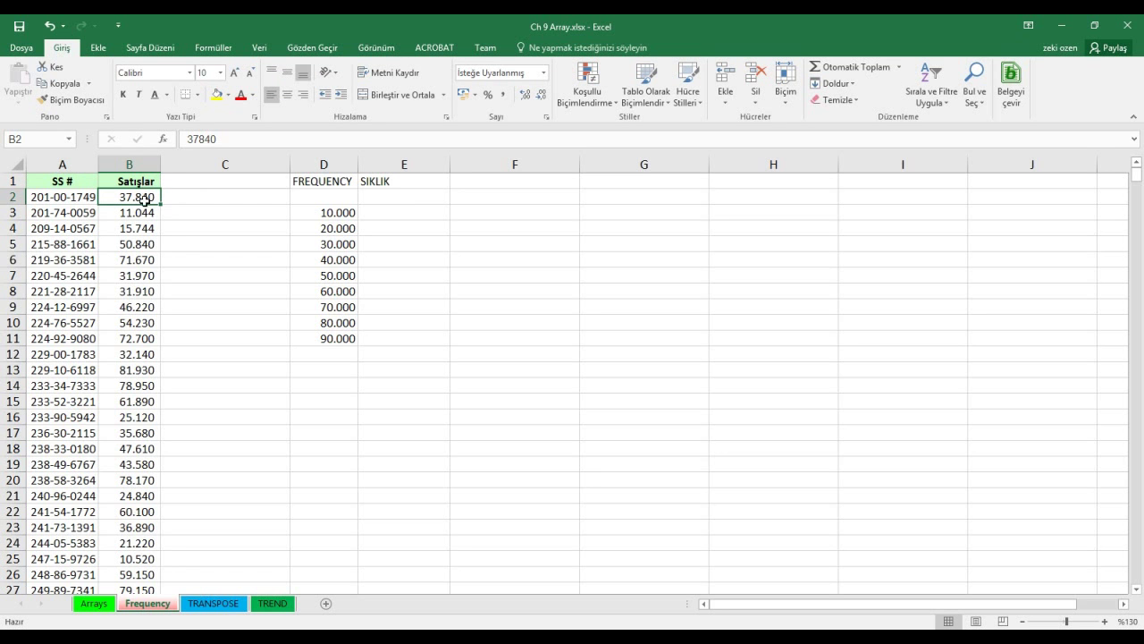
- Scroll through the data and check the bin values 10000, 20000, 30000 and the SIKLIK header
scroll(143, 198, down, 4)
scroll(143, 198, down, 5)
scroll(143, 199, down, 5)
scroll(143, 198, up, 12)
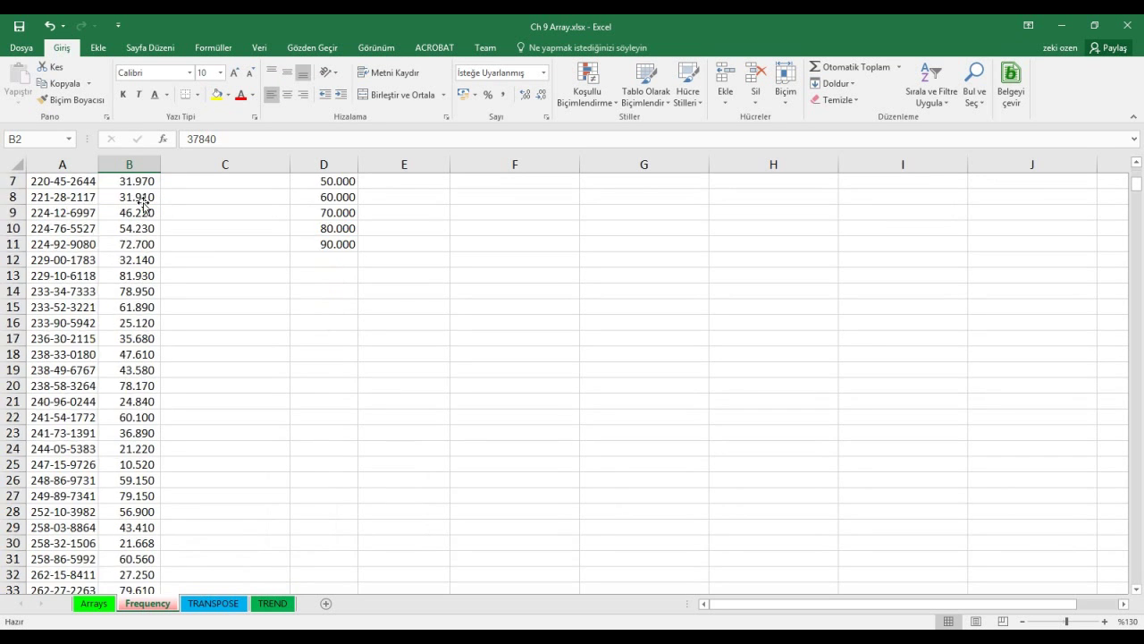
scroll(143, 203, up, 2)
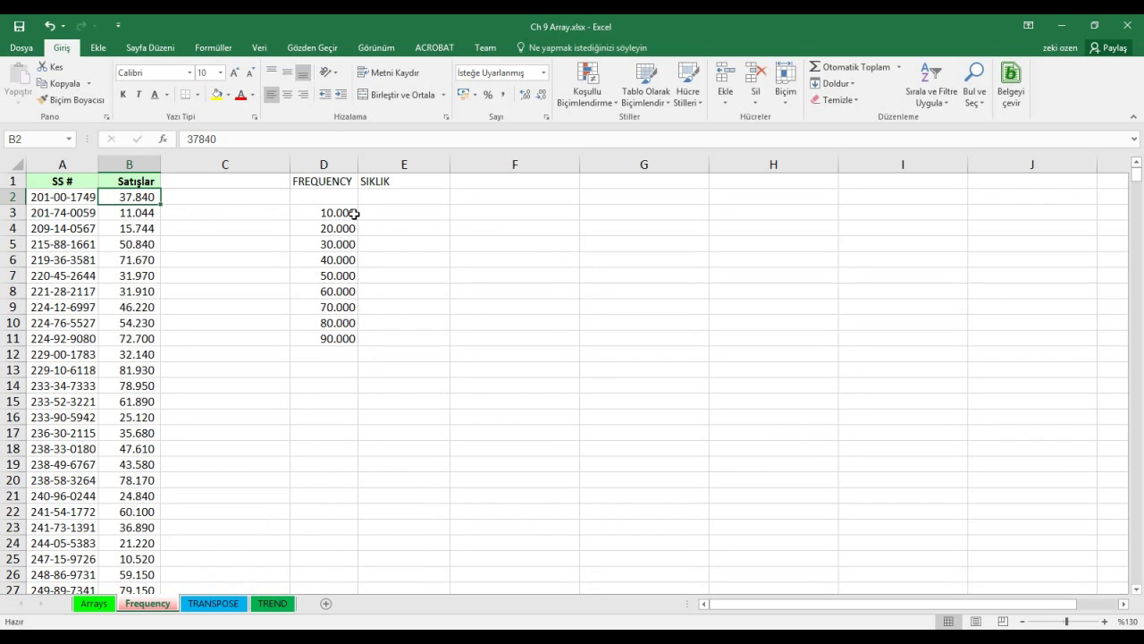
click(353, 213)
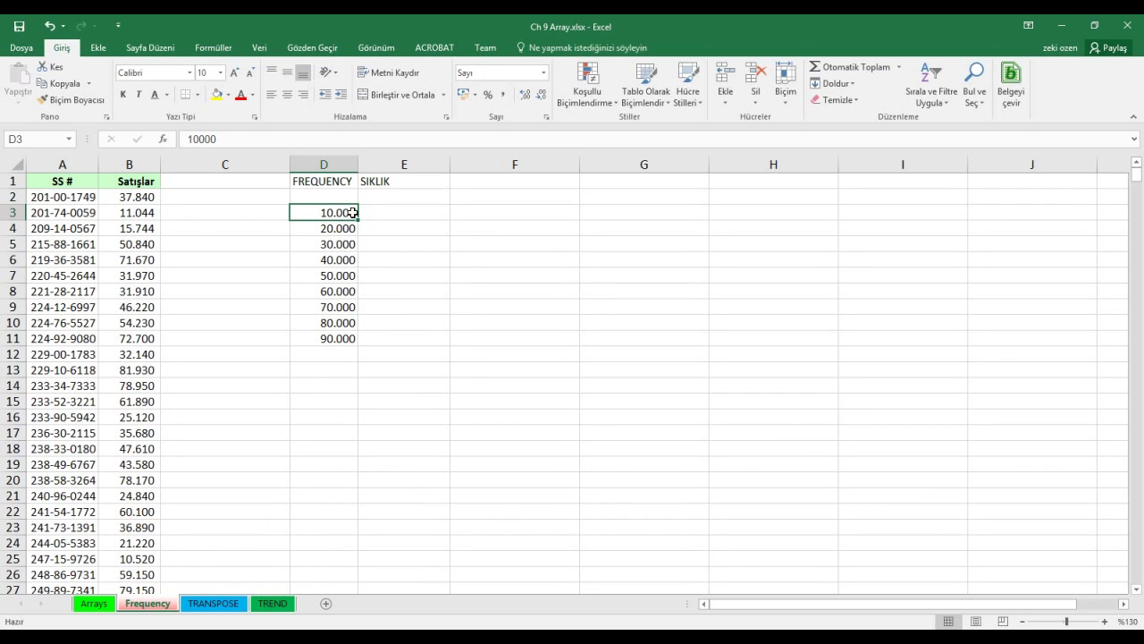
click(346, 229)
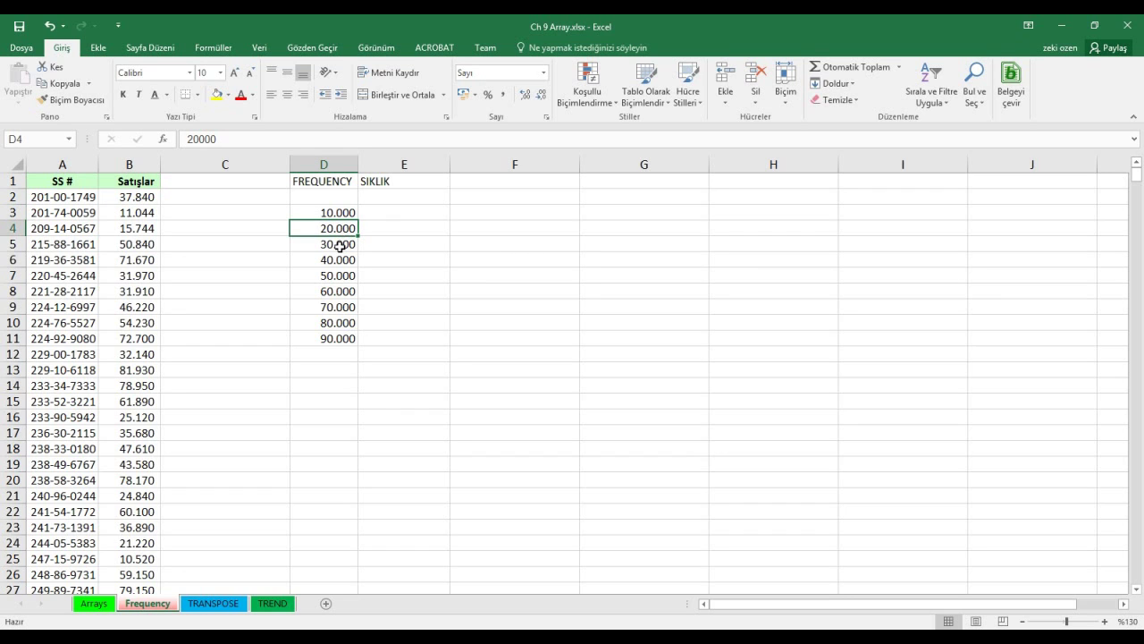
click(340, 247)
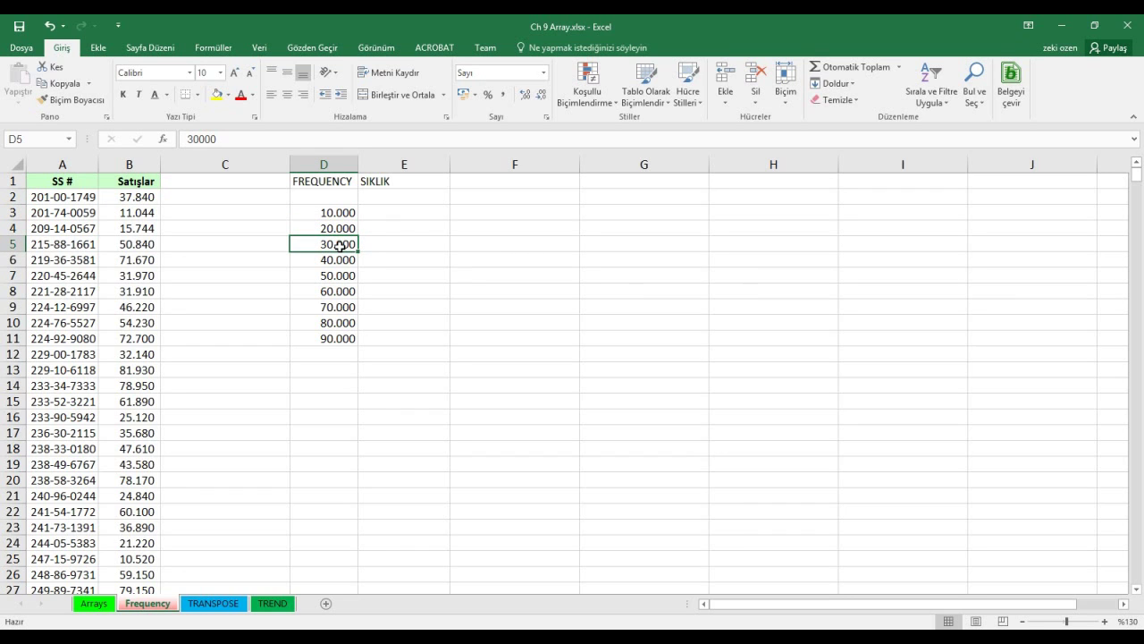
click(376, 181)
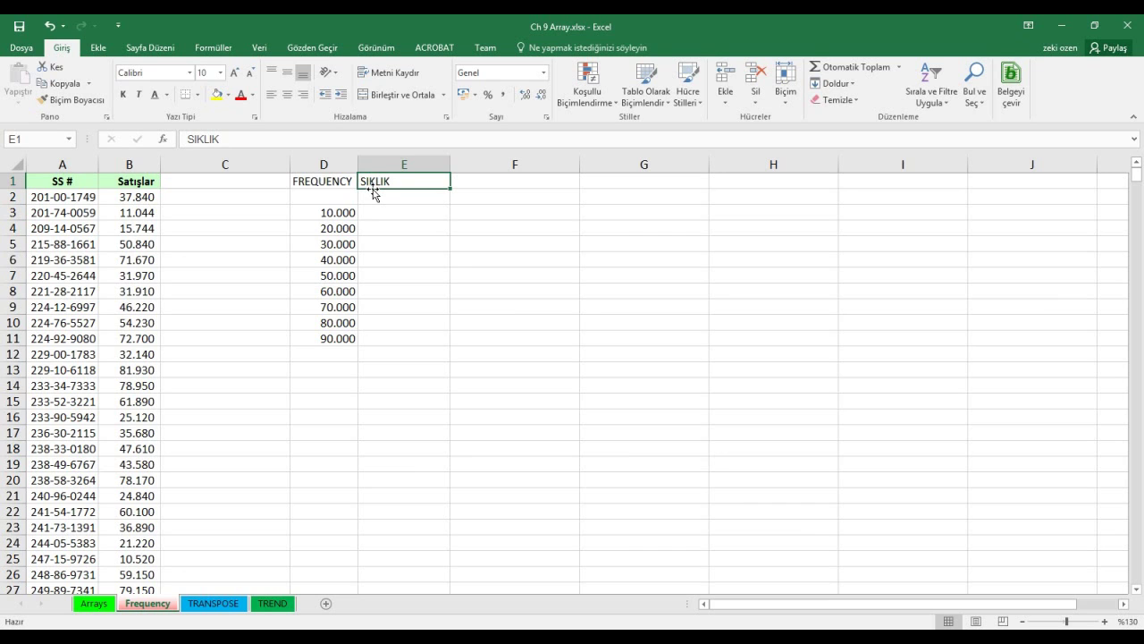
- Select the bin values D3:D11, then return the selection to D3
click(334, 212)
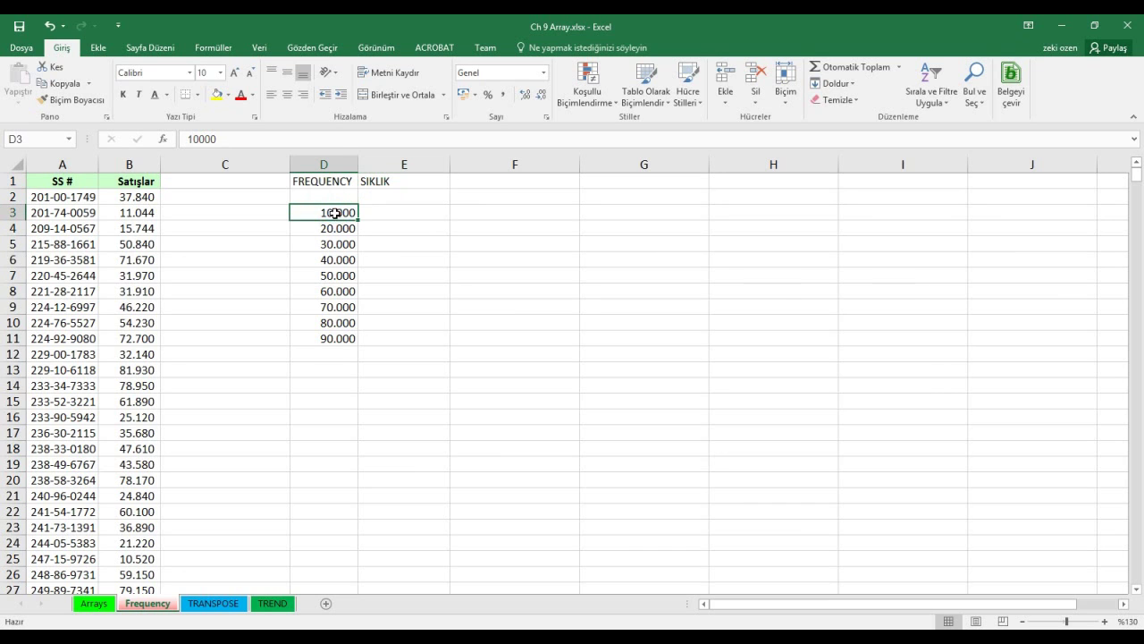
drag(334, 213, 338, 336)
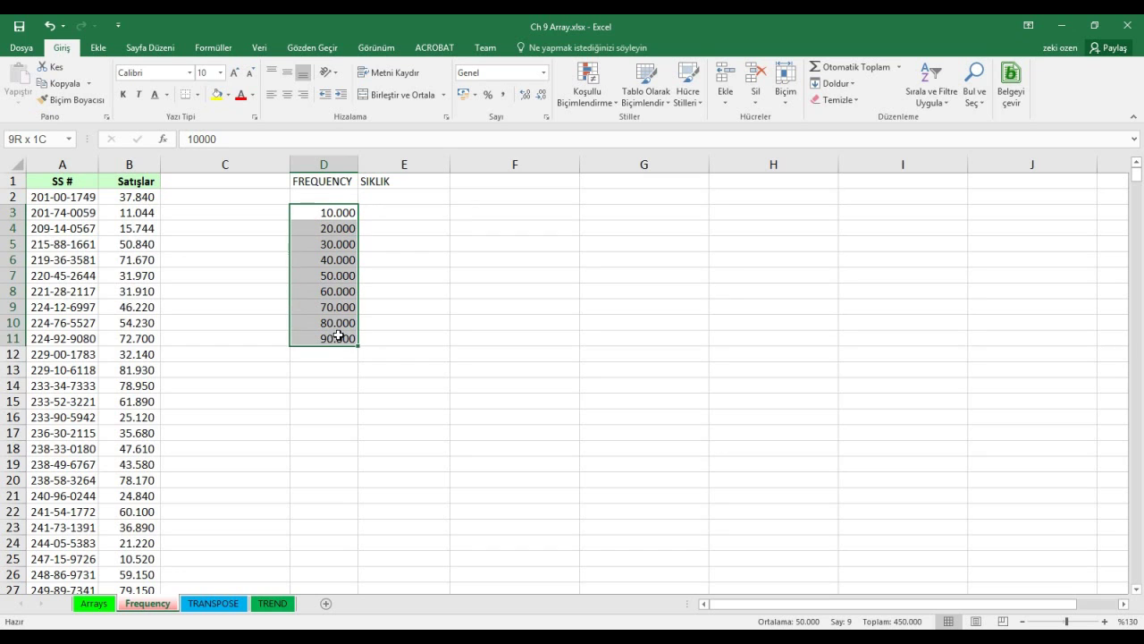
click(340, 217)
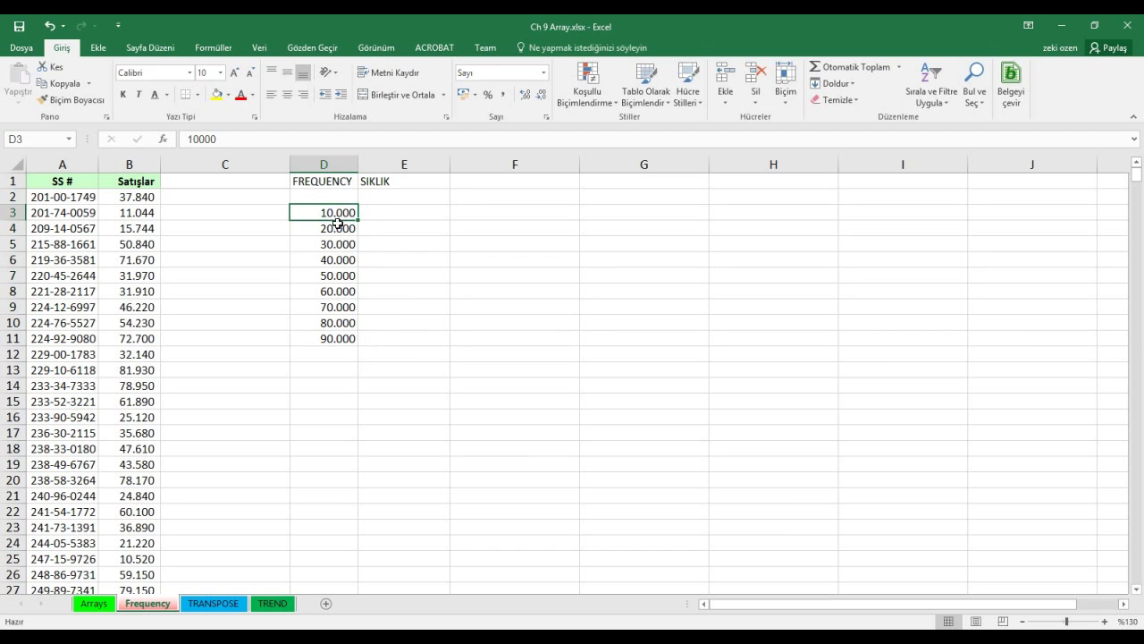
drag(338, 222, 336, 343)
click(335, 212)
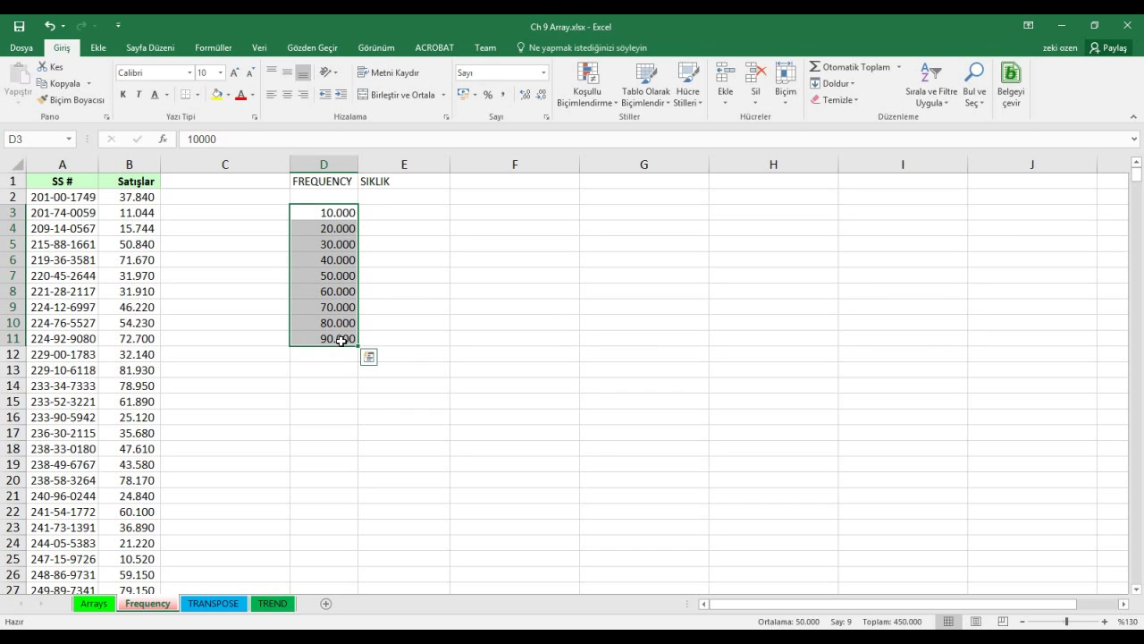
- Enter {=SIKLIK(B2:B621;D3:D11)} across E3:E11 as an array formula, giving counts totalling 620
click(380, 209)
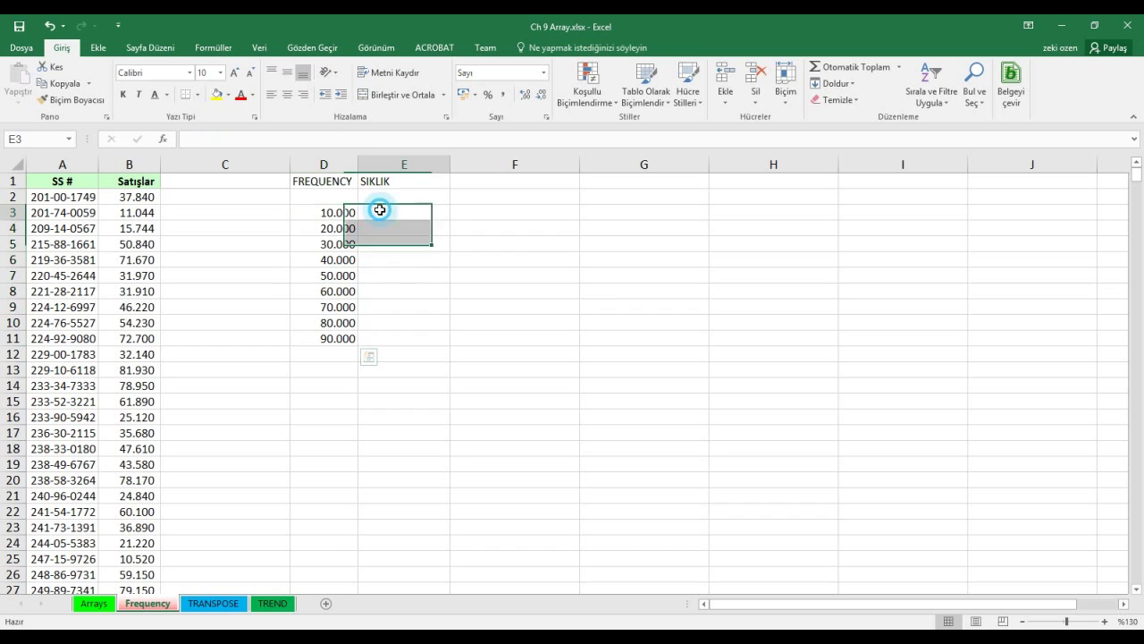
drag(380, 209, 383, 343)
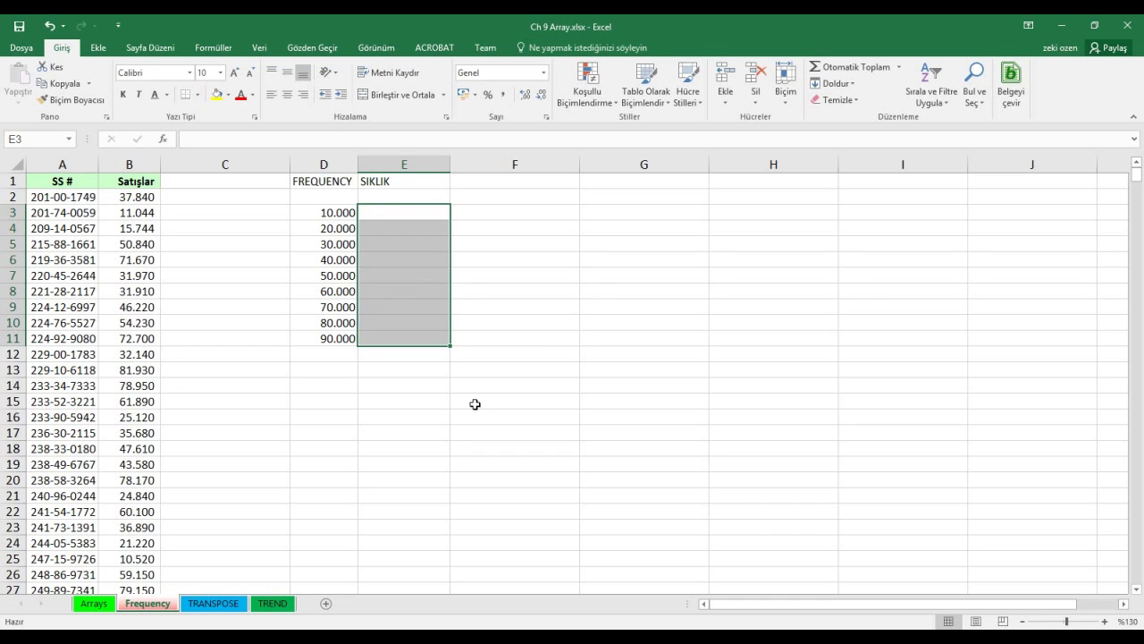
text(=)
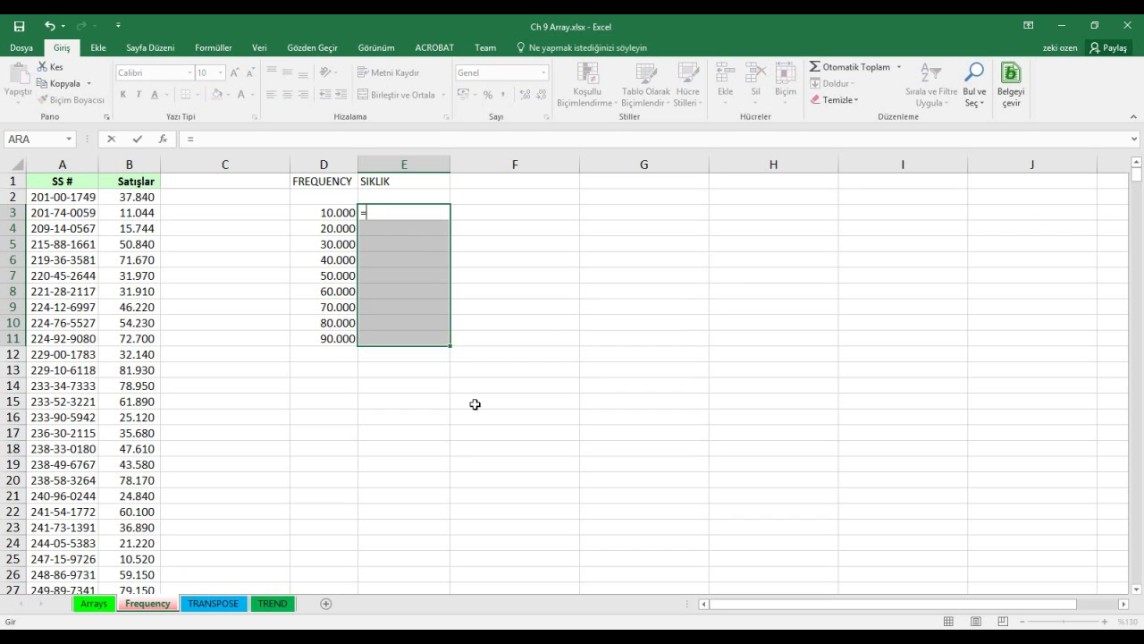
text(SI)
key(Tab)
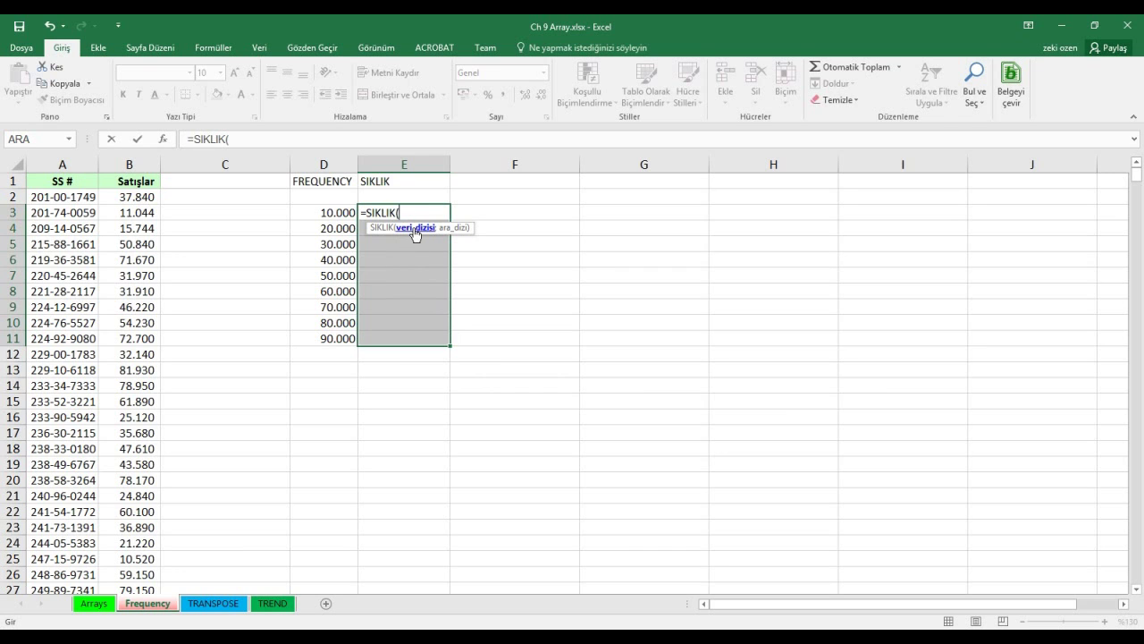
drag(132, 197, 141, 598)
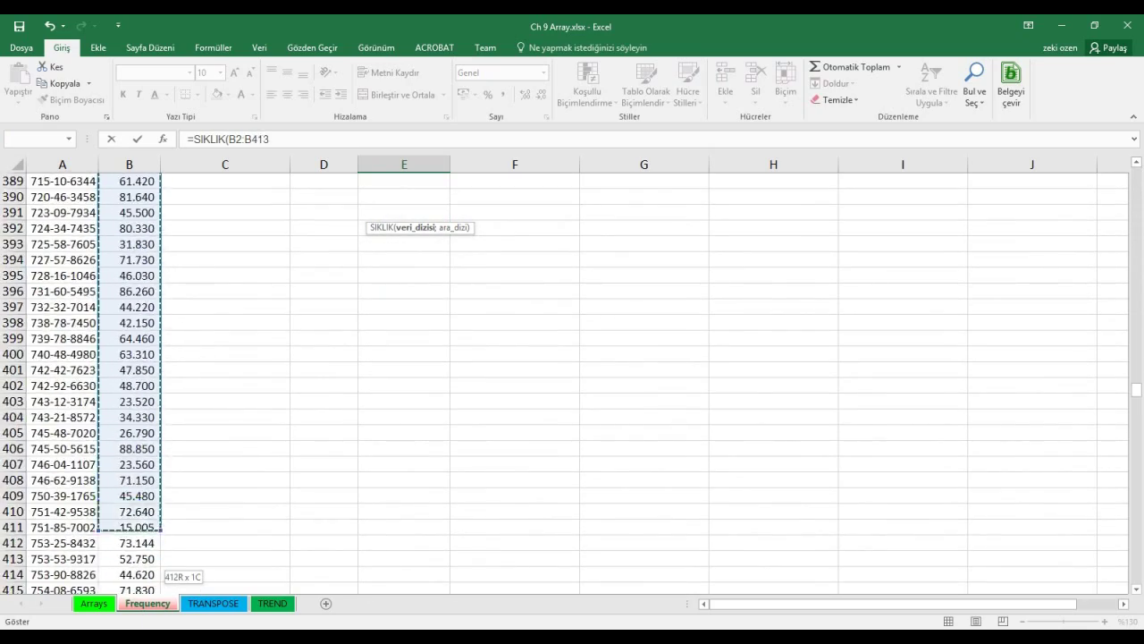
mouse_move(141, 597)
mouse_down()
mouse_move(141, 545)
mouse_move(146, 596)
mouse_move(139, 559)
mouse_up()
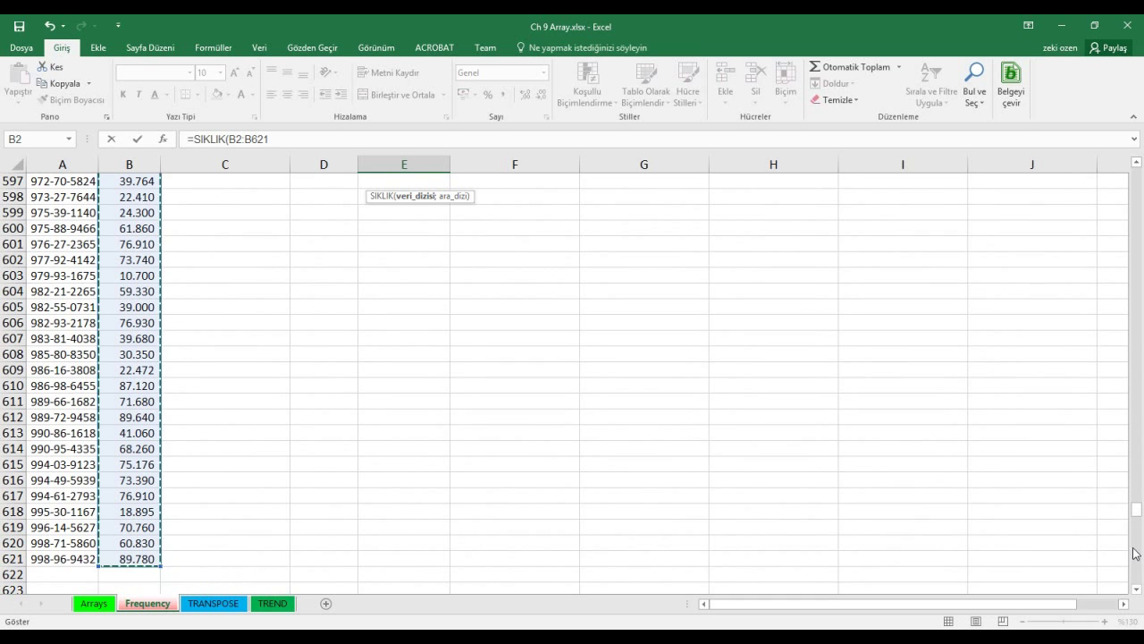
drag(1140, 517, 1137, 170)
text(;)
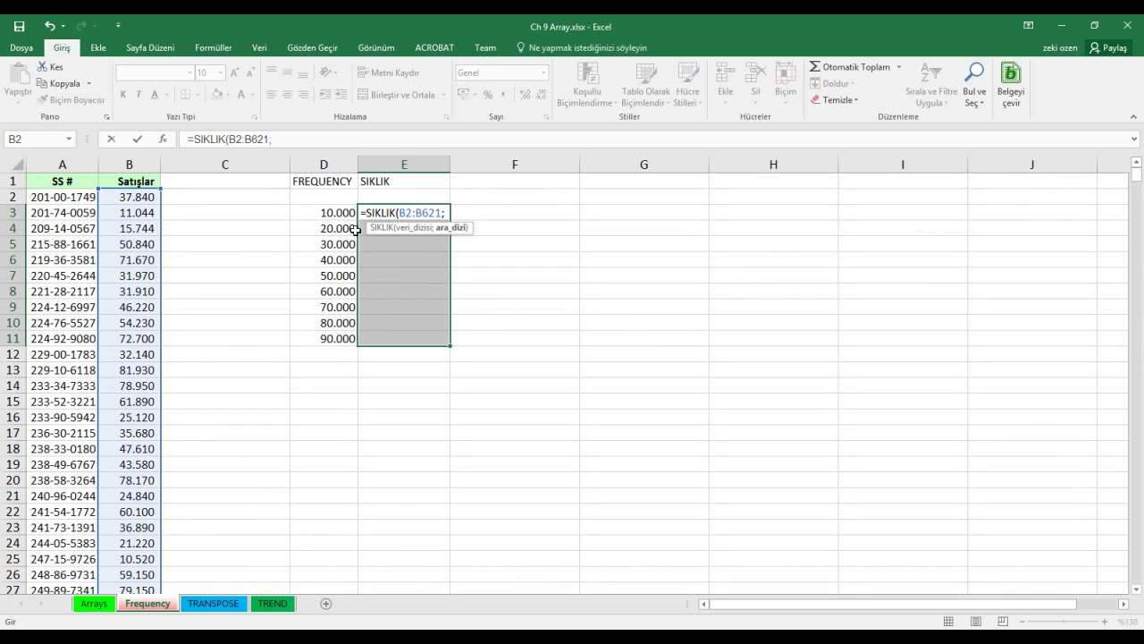
drag(332, 211, 336, 338)
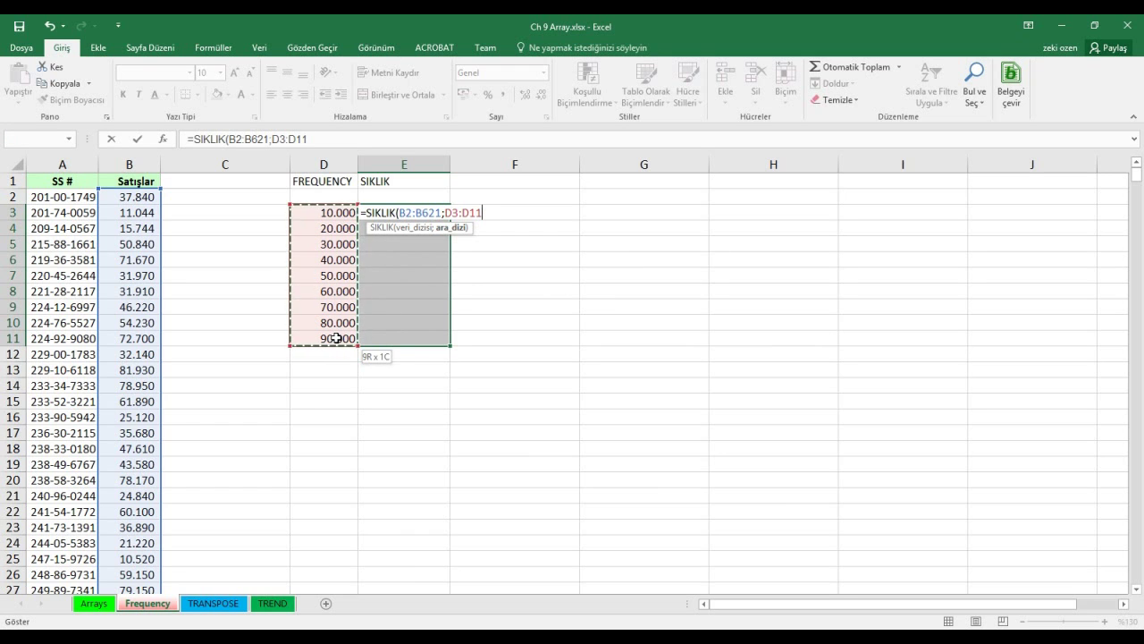
text())
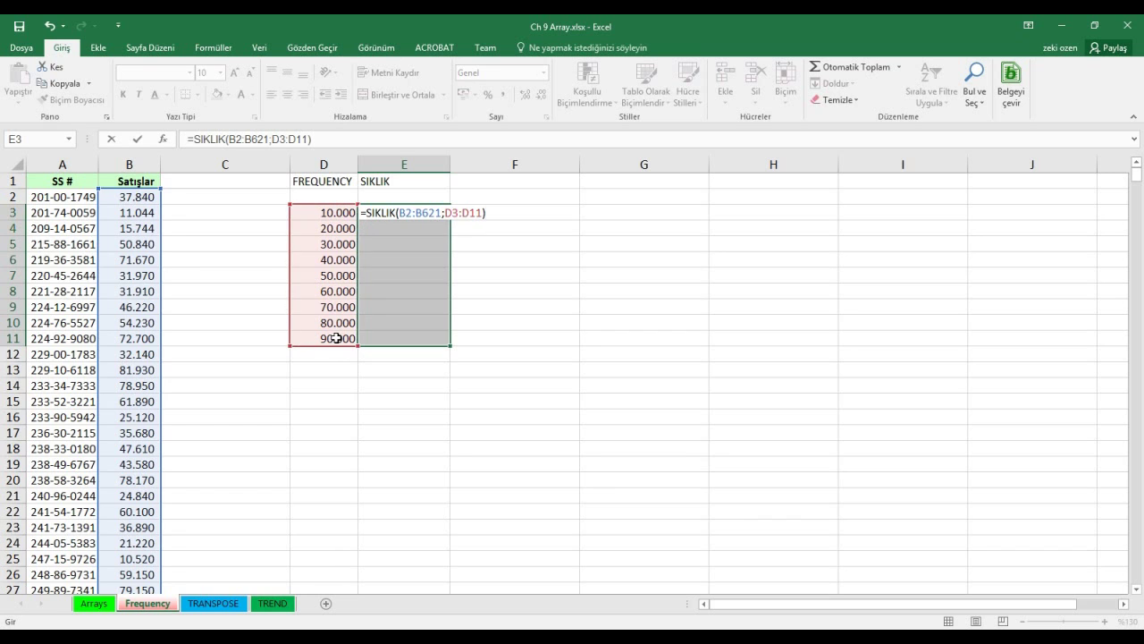
key(ctrl+shift+Return)
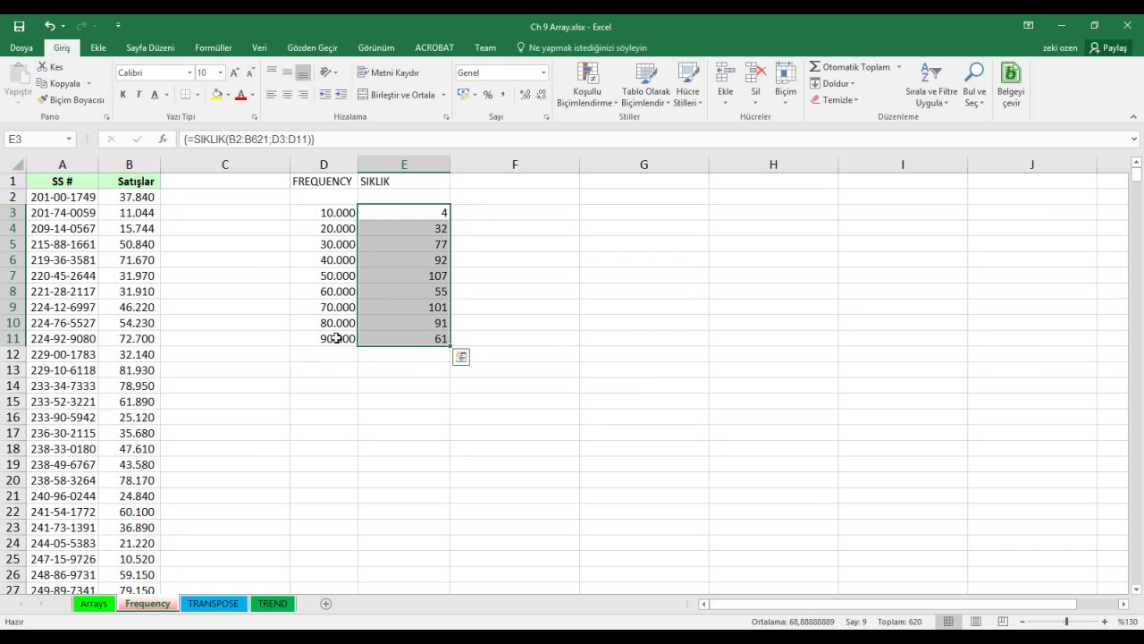
- Check the 10.000 and 20.000 bins against the array formulas in E3 and E4
click(343, 210)
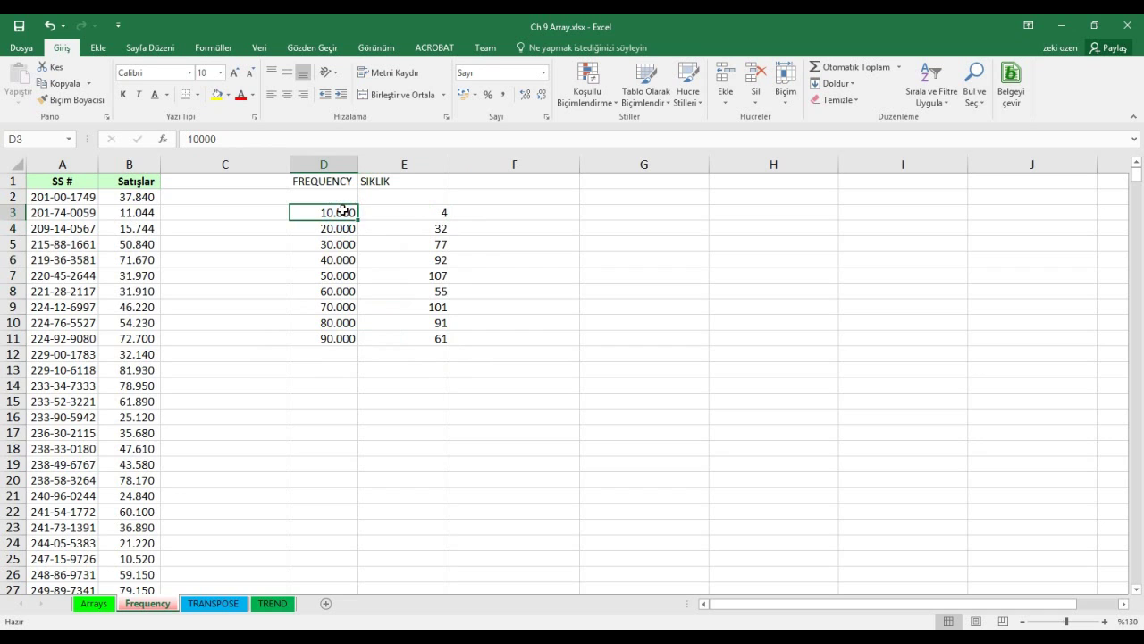
click(417, 215)
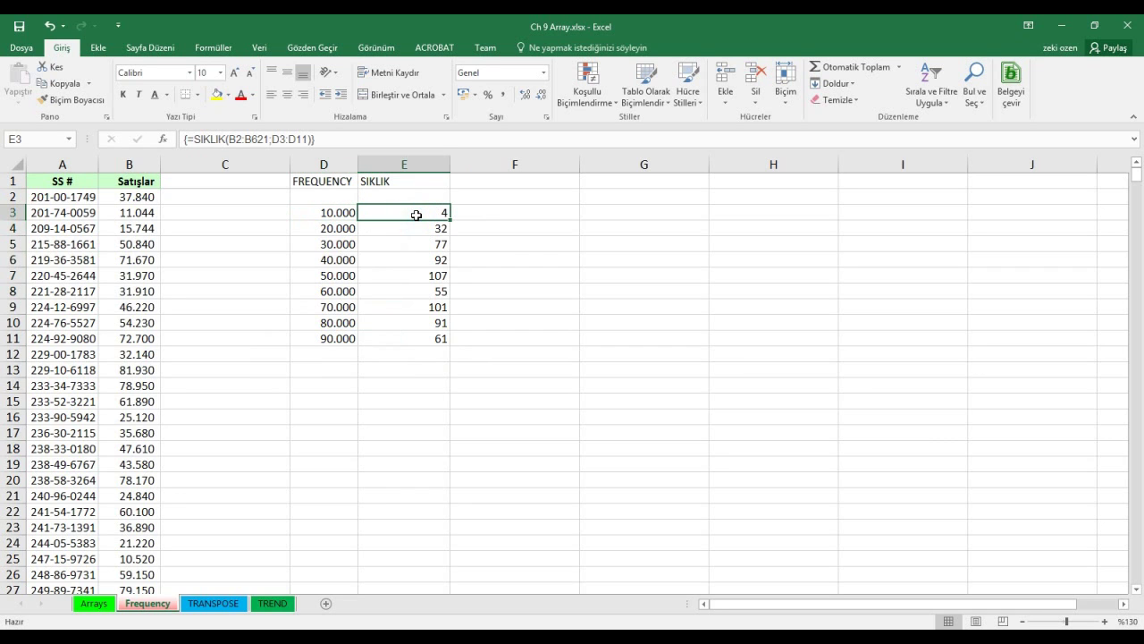
click(332, 215)
click(329, 230)
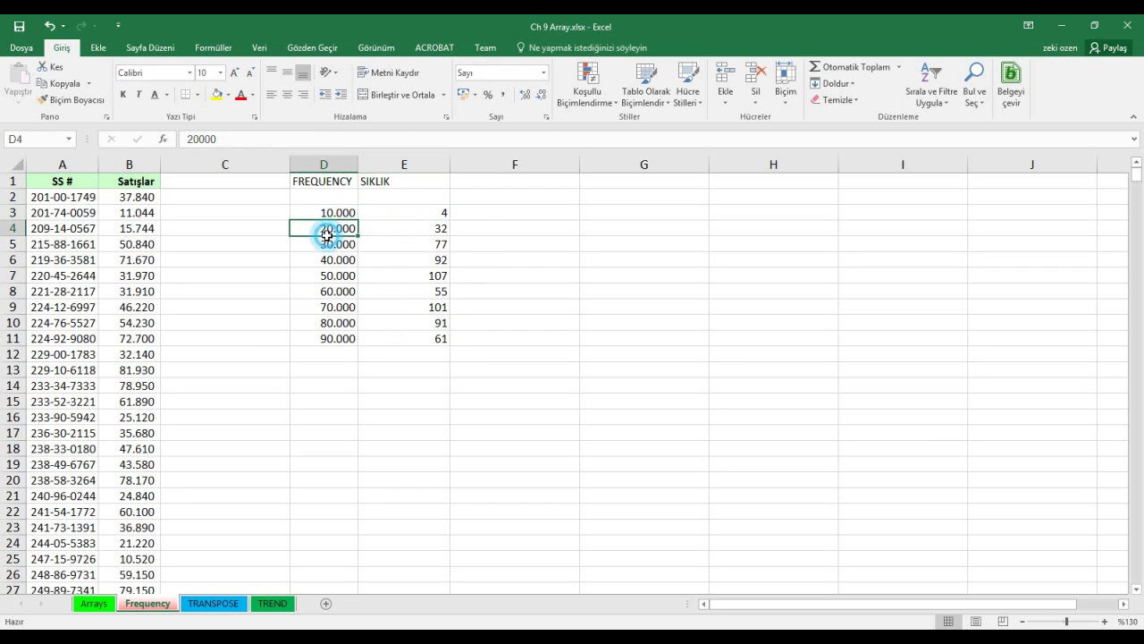
click(418, 226)
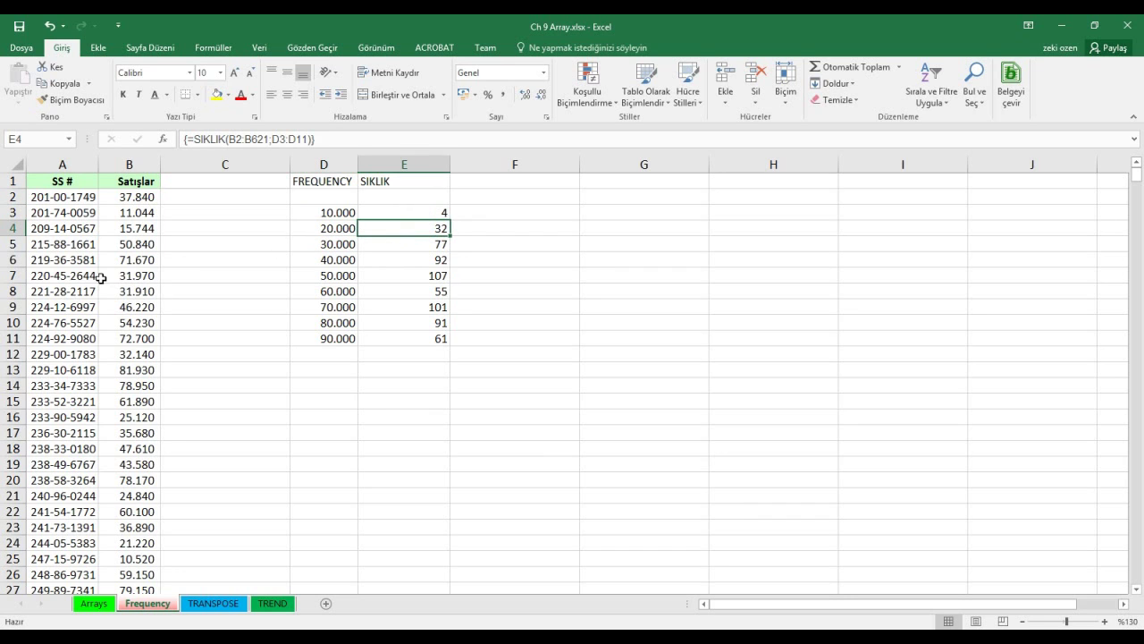
- Sort the Satışlar column from smallest to largest
click(128, 278)
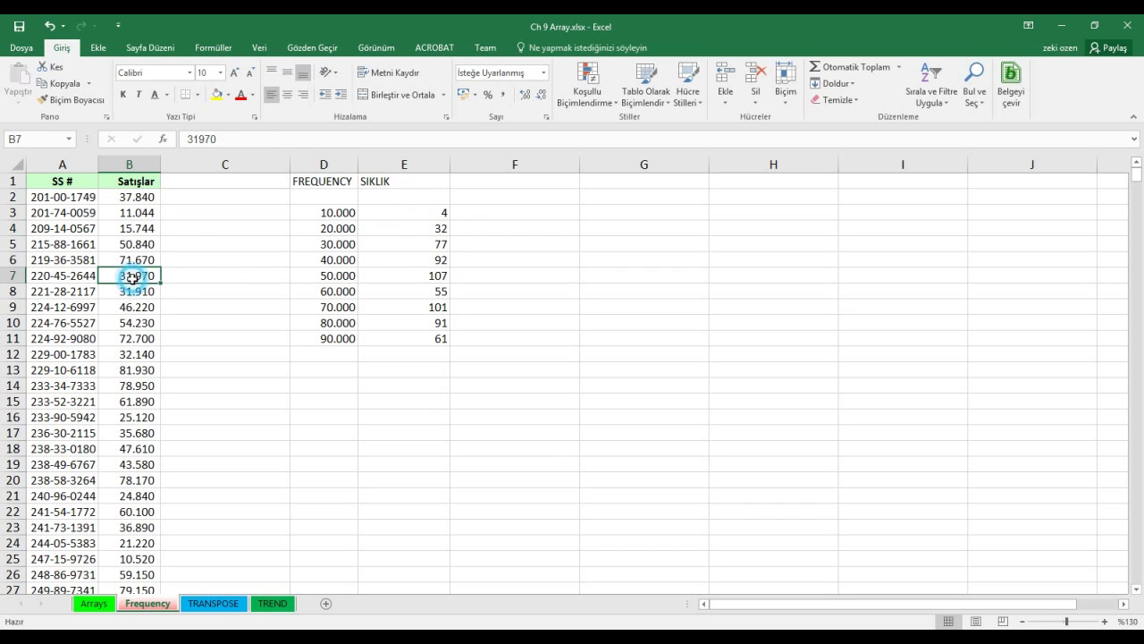
click(258, 47)
click(442, 77)
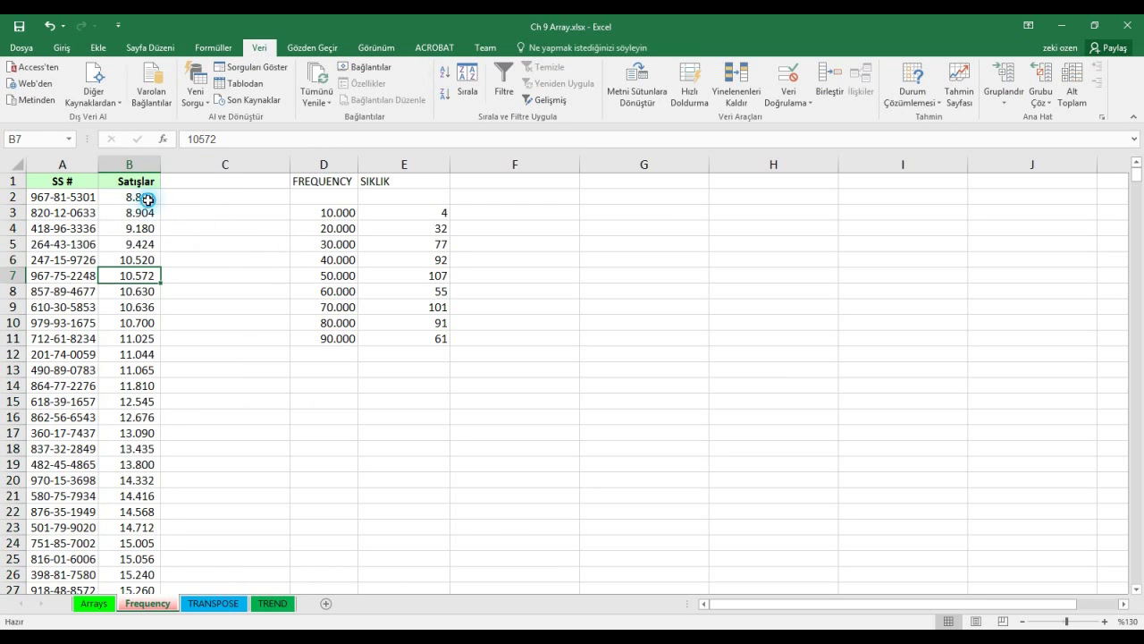
- Select the 4 sales below 10.000 and the 32 sales under 20.000 to verify the counts
drag(147, 196, 145, 244)
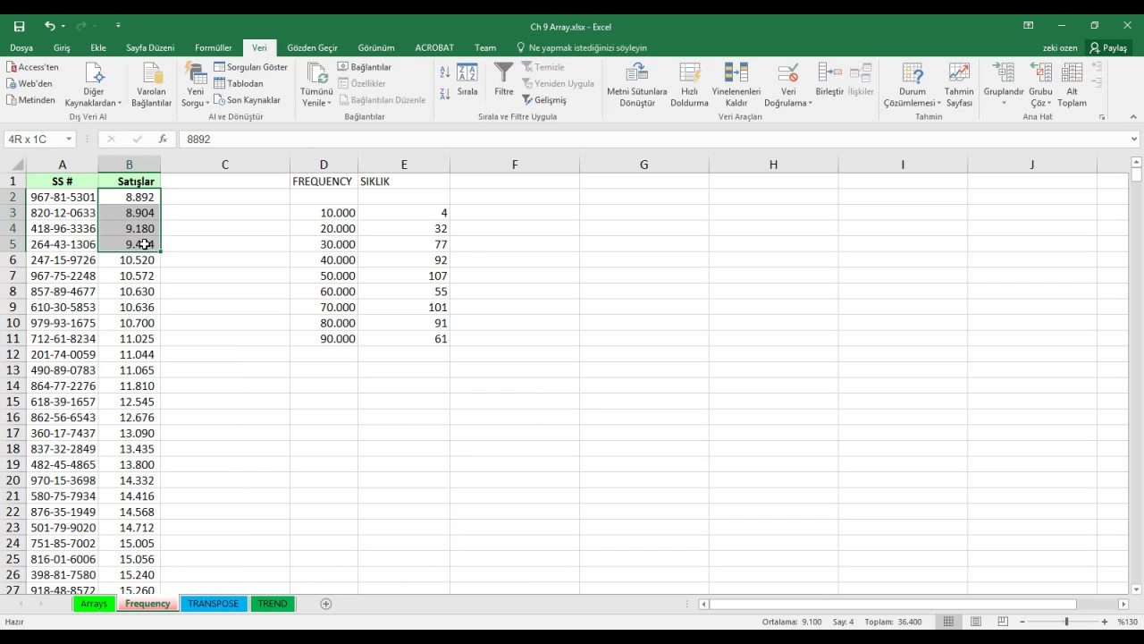
click(143, 264)
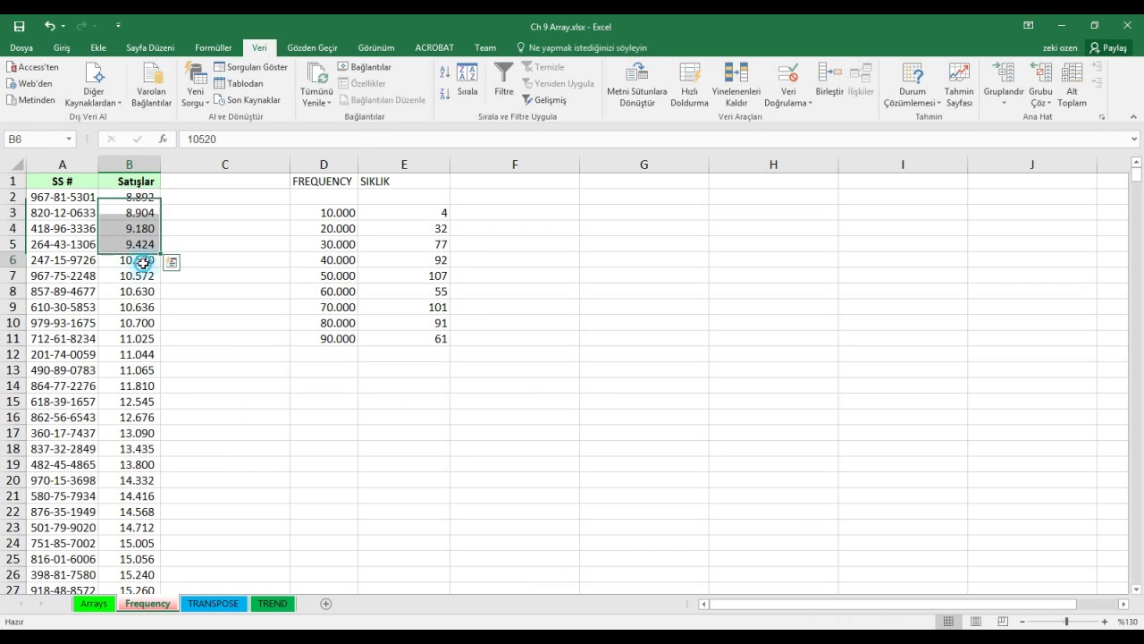
drag(143, 265, 134, 604)
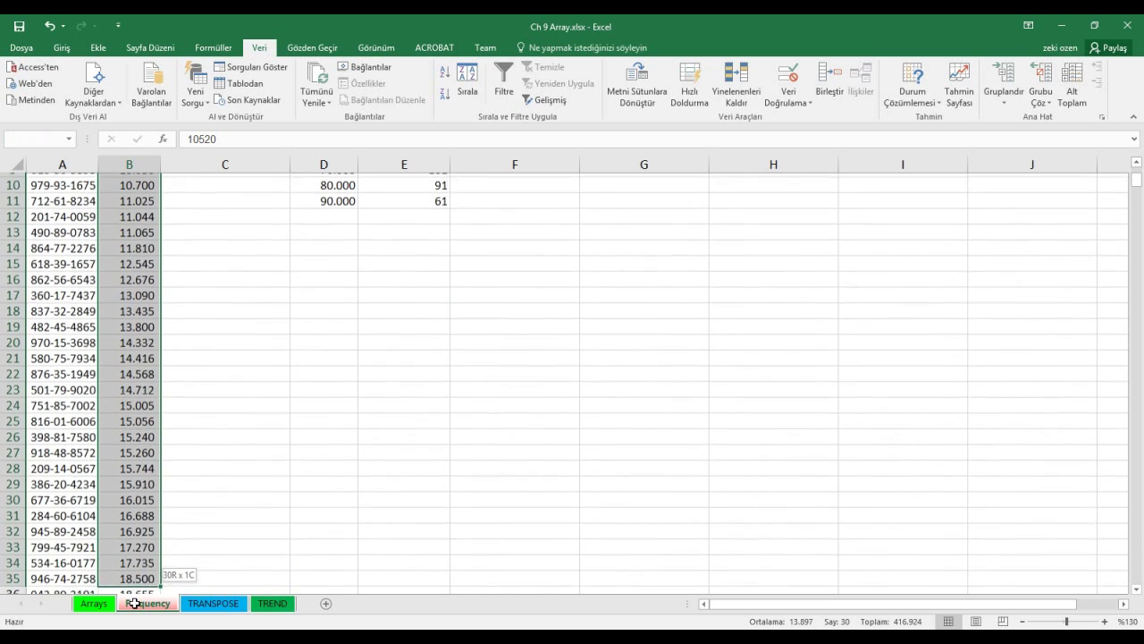
drag(134, 603, 145, 448)
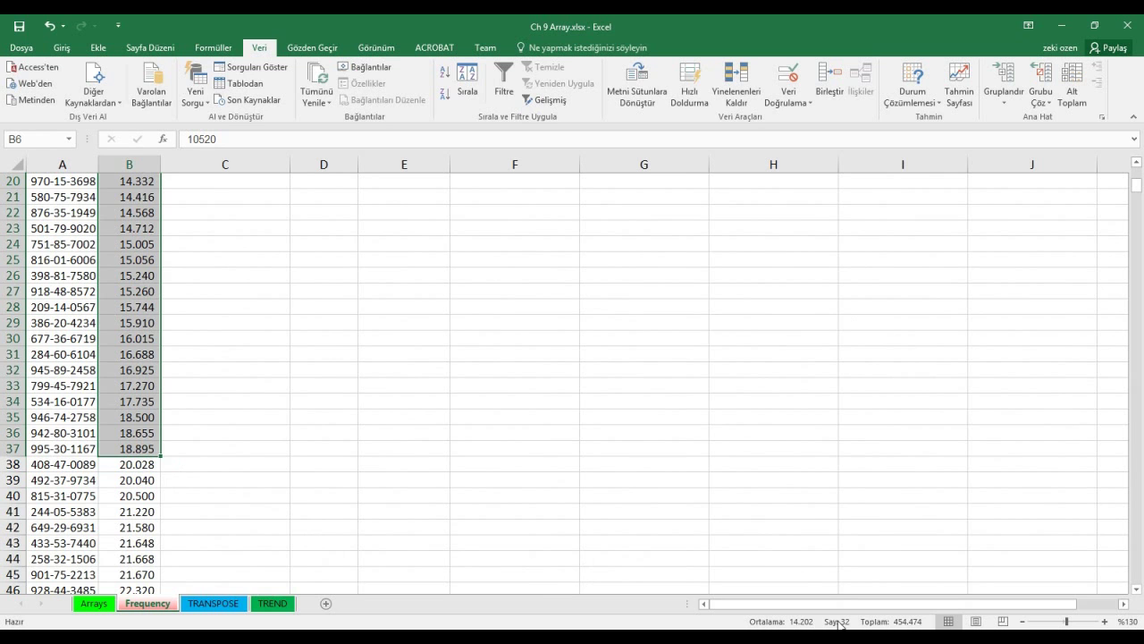
scroll(273, 329, up, 5)
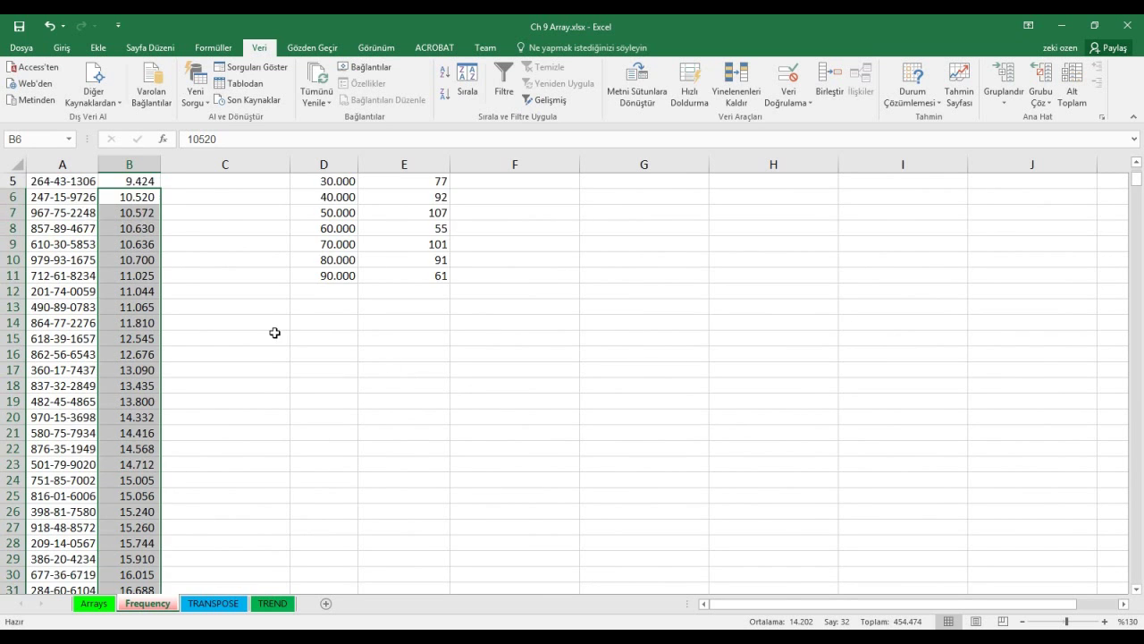
scroll(276, 332, up, 2)
click(451, 217)
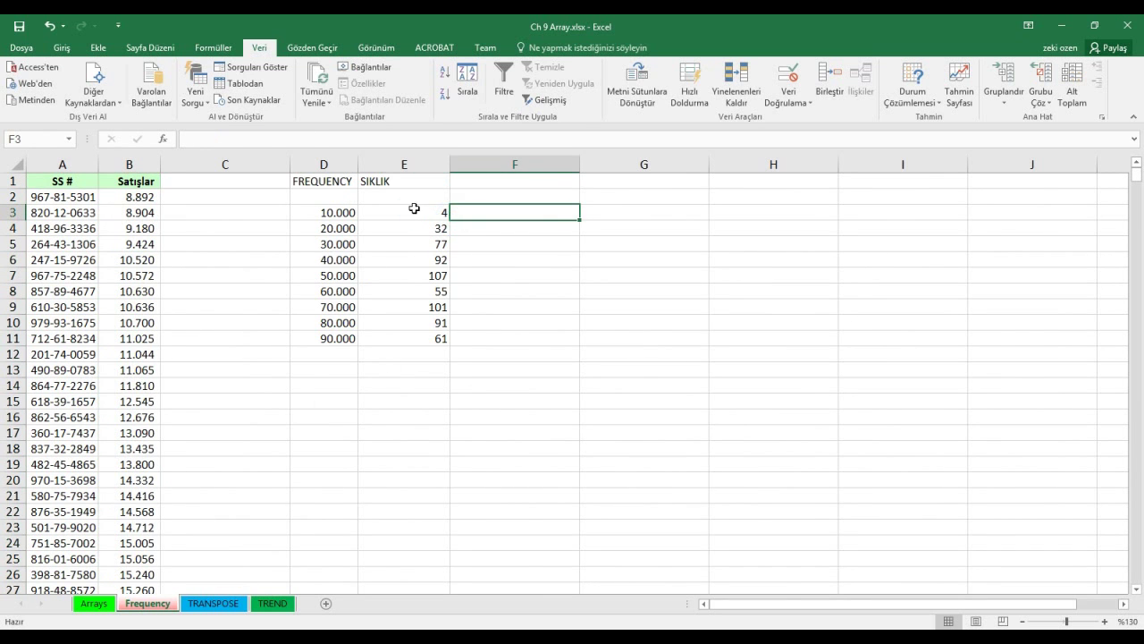
- Review the SIKLIK counts and headers, then select bins D3:D11 and counts E3:E11
click(414, 212)
click(414, 227)
click(403, 201)
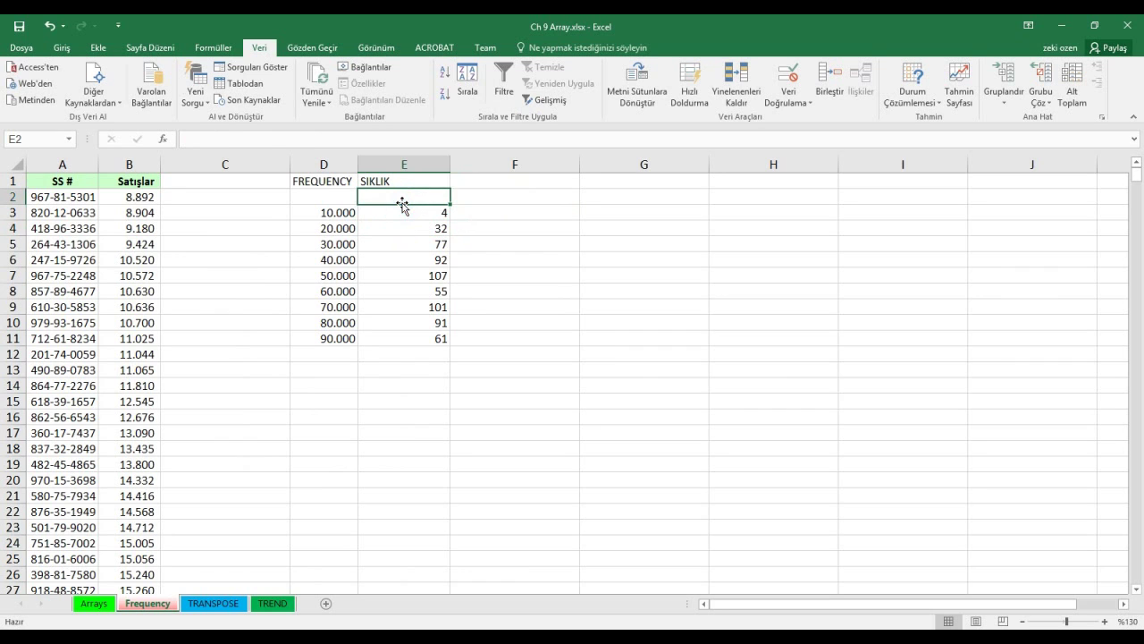
click(386, 182)
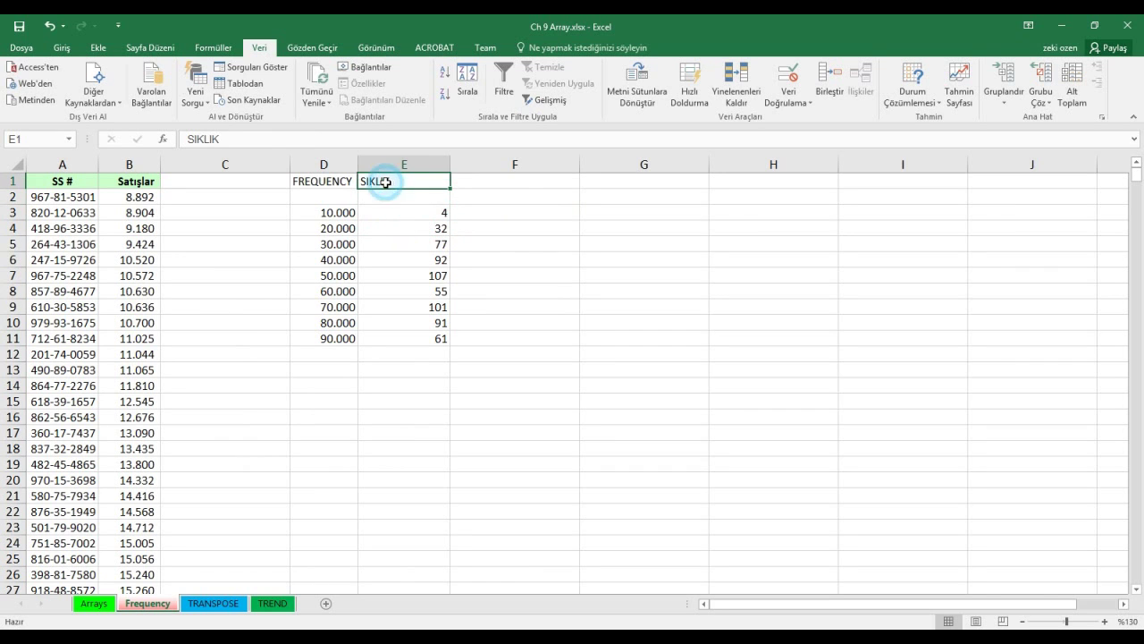
click(333, 183)
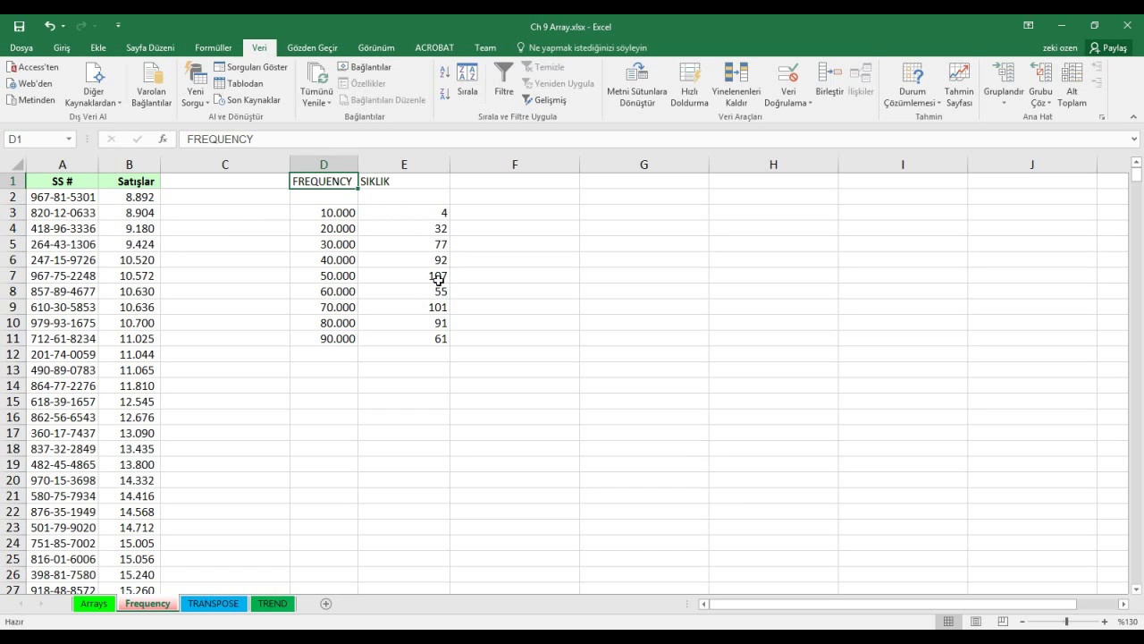
drag(338, 213, 349, 340)
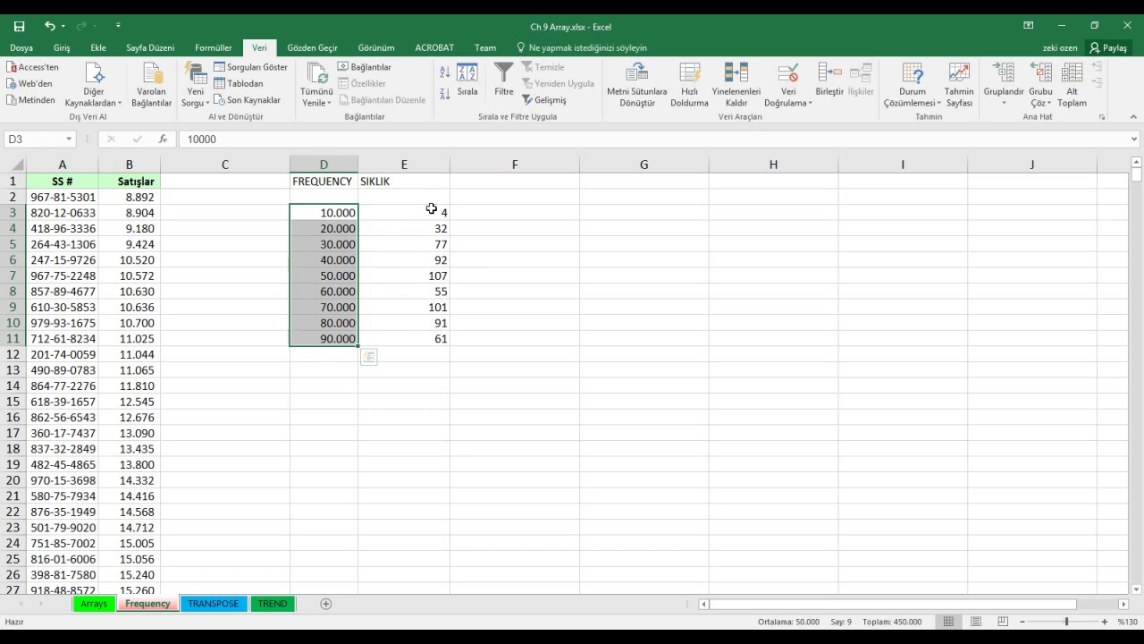
drag(429, 212, 428, 334)
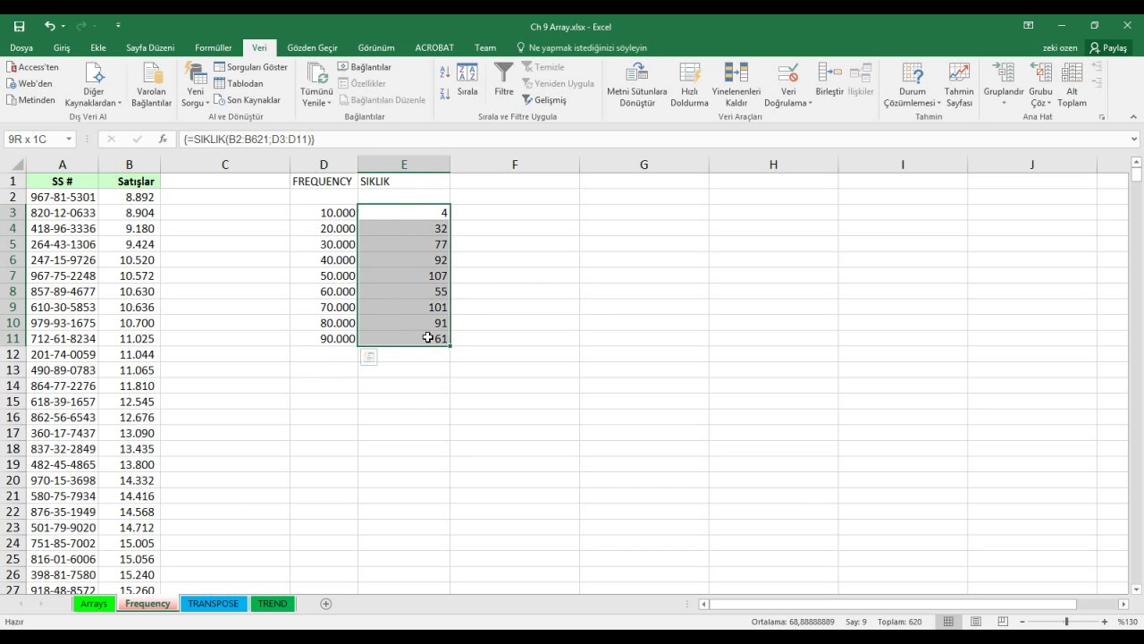
drag(428, 338, 429, 338)
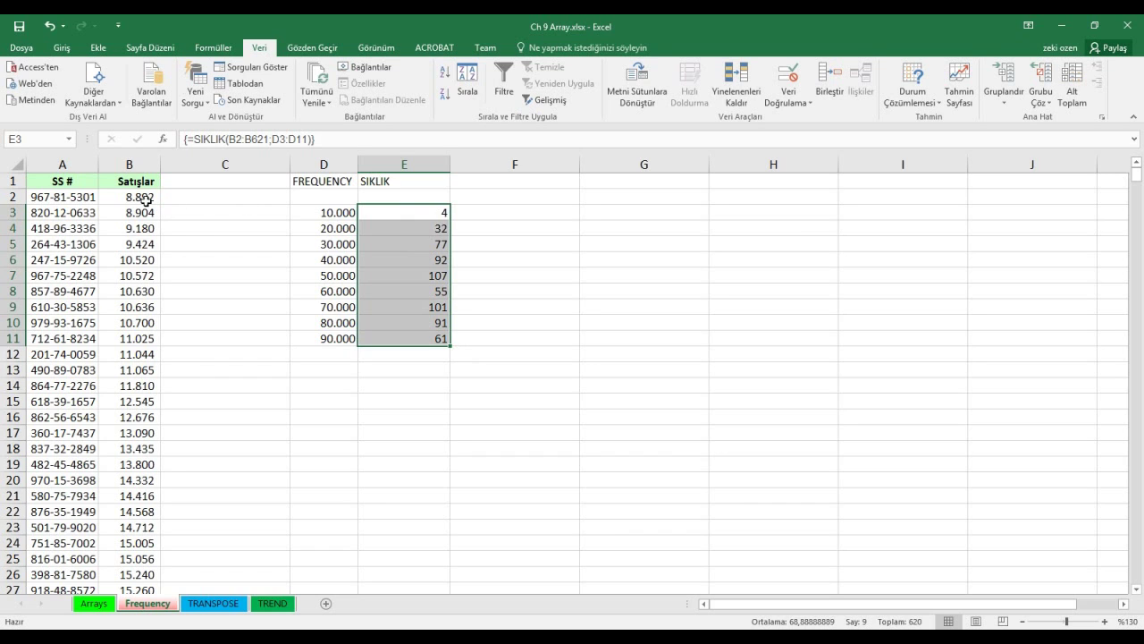
mouse_move(414, 280)
- Switch to the TRANSPOSE sheet and read the K4 and K5 function labels
click(221, 605)
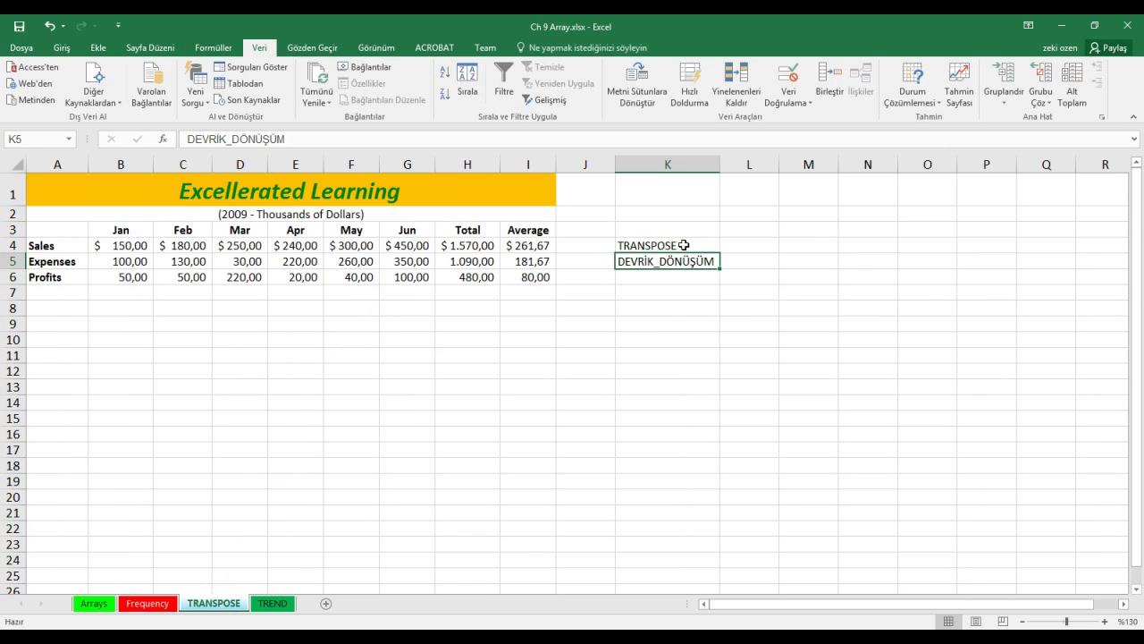
click(692, 245)
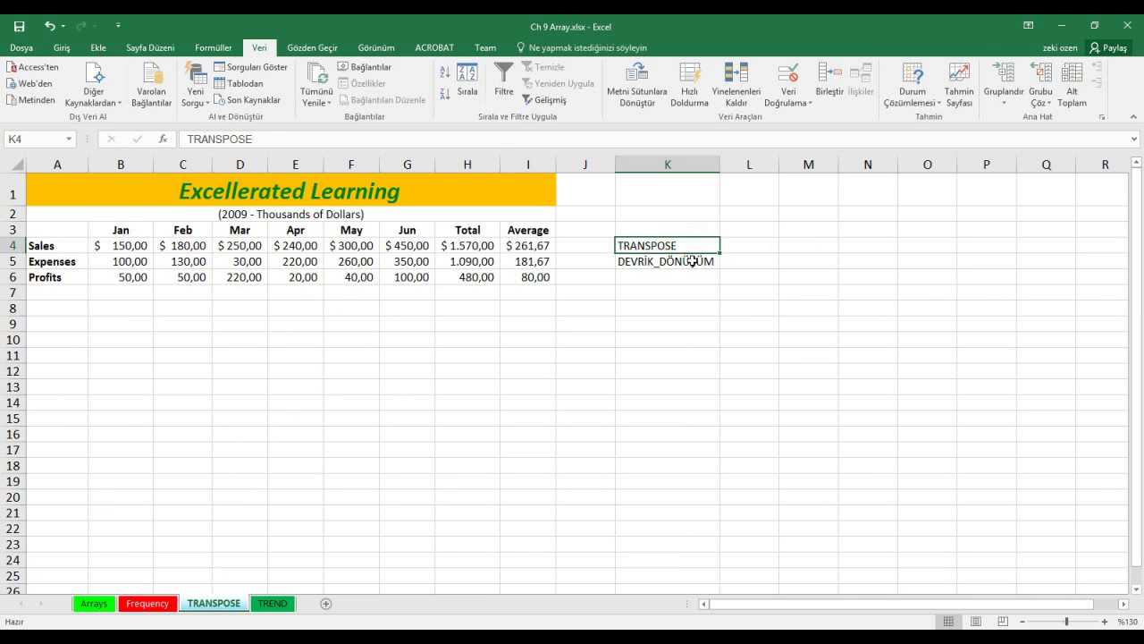
click(702, 268)
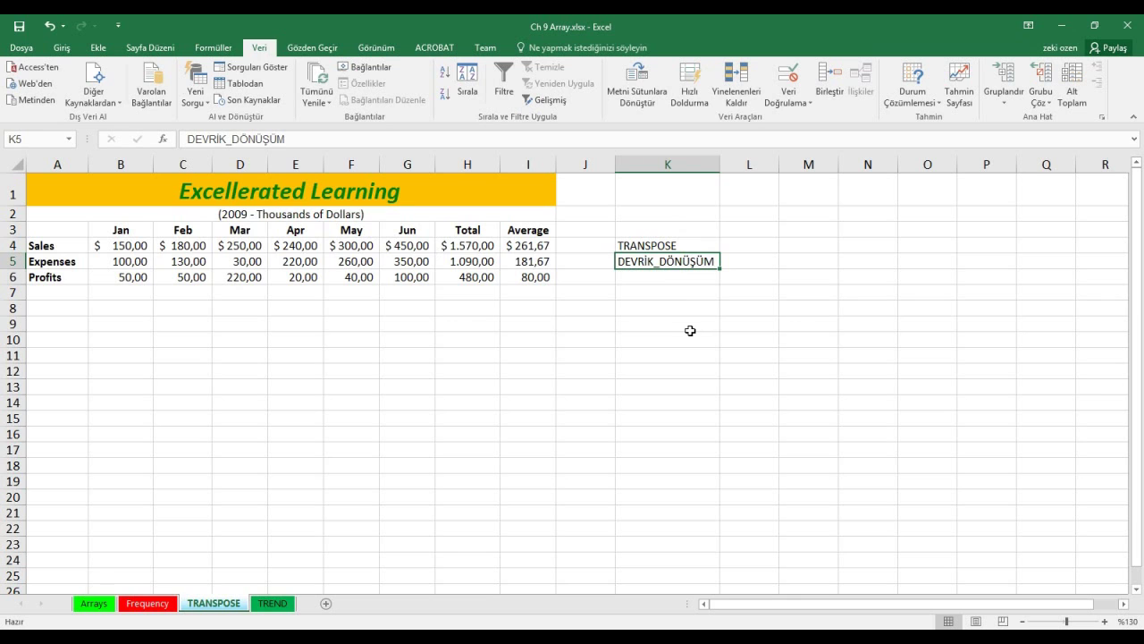
- Measure the A3:I6 sales table, then select A9:D17 as the transposed output range
mouse_move(49, 230)
mouse_down()
mouse_move(138, 277)
mouse_move(525, 279)
mouse_up()
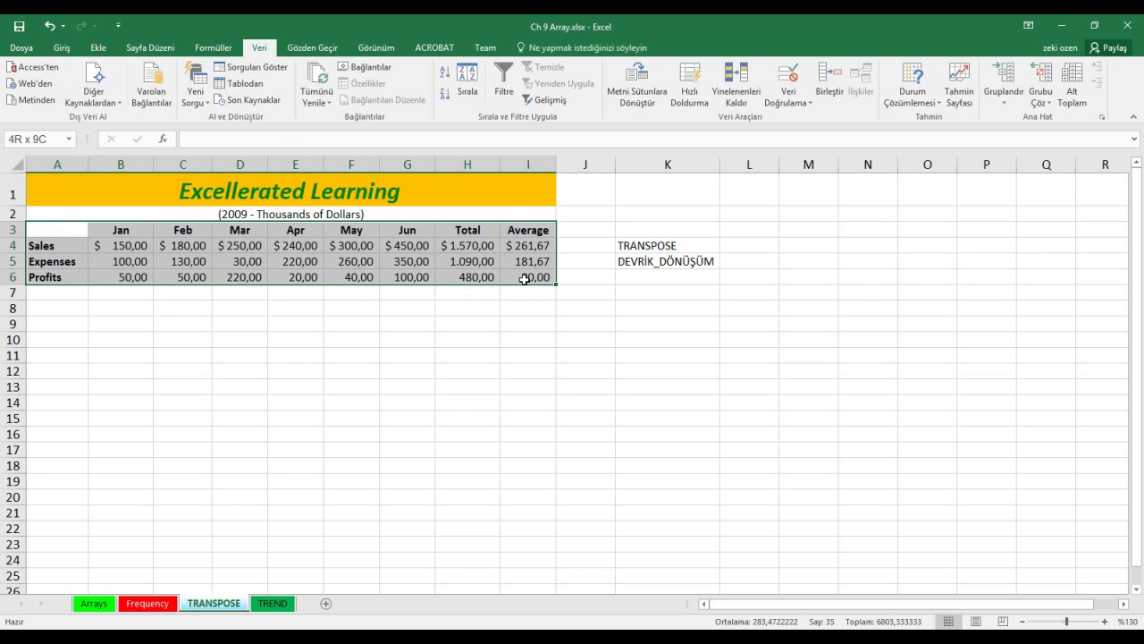
drag(525, 279, 525, 279)
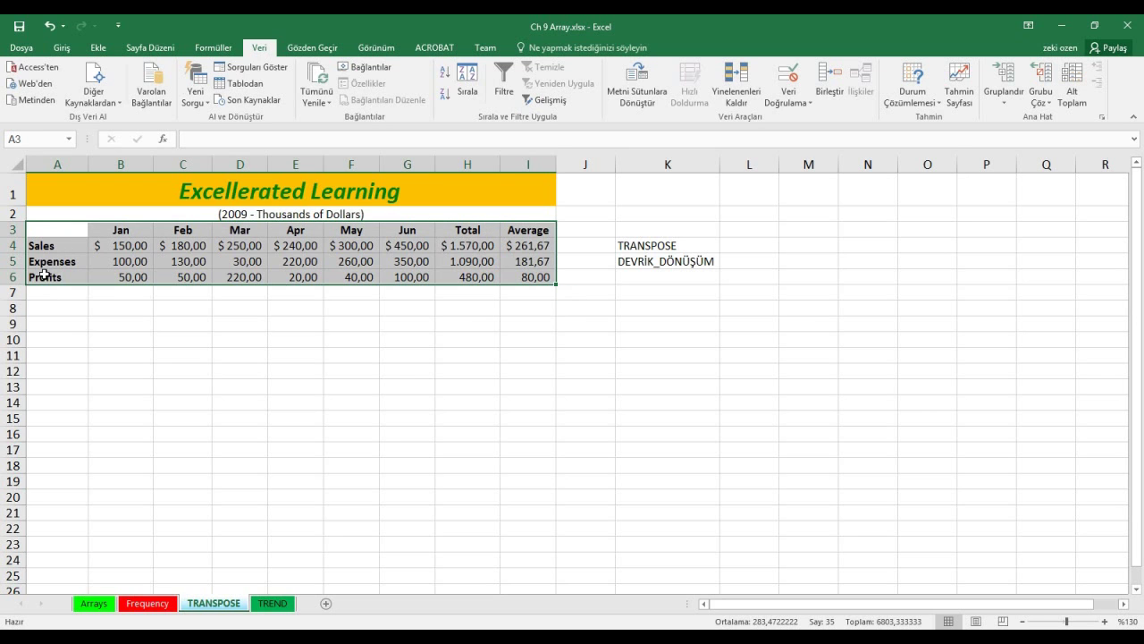
click(645, 259)
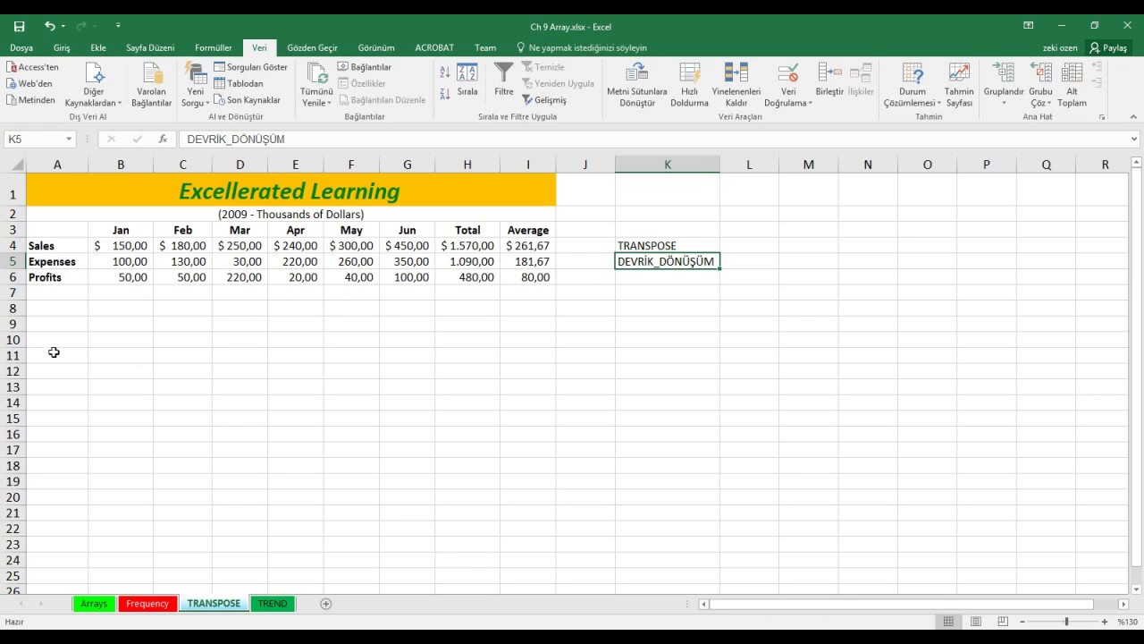
click(55, 341)
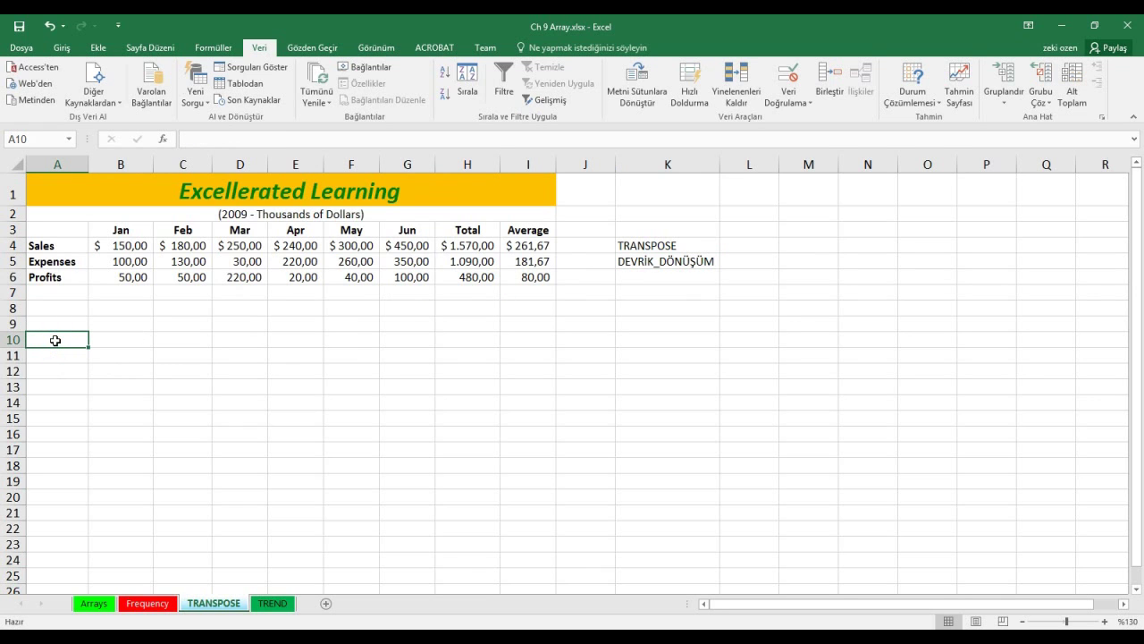
drag(55, 230, 72, 272)
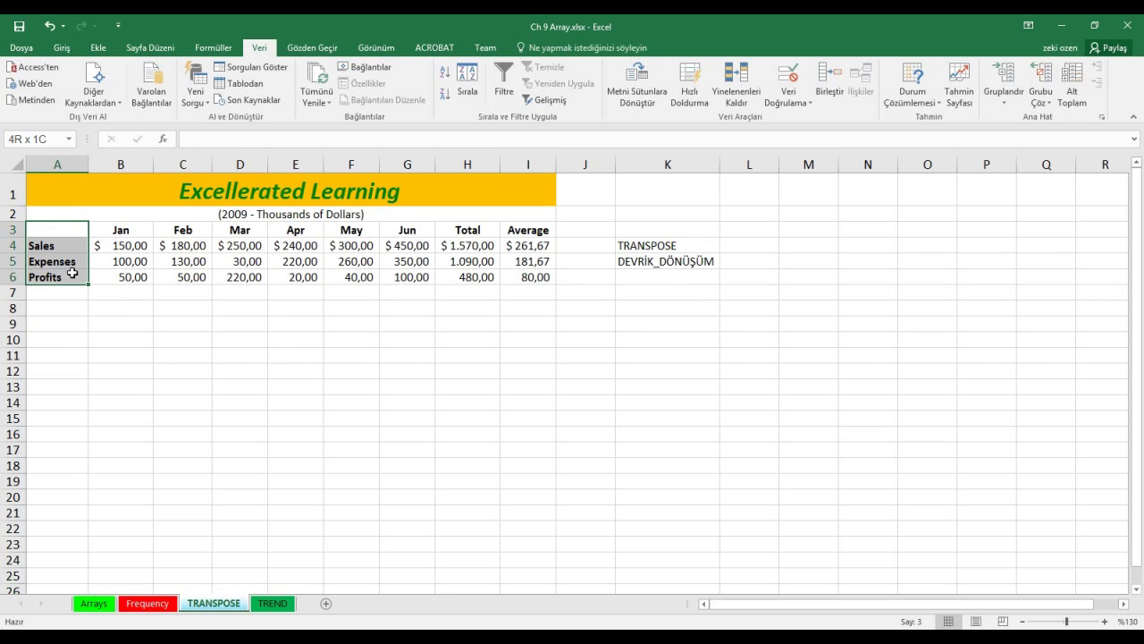
drag(72, 272, 530, 276)
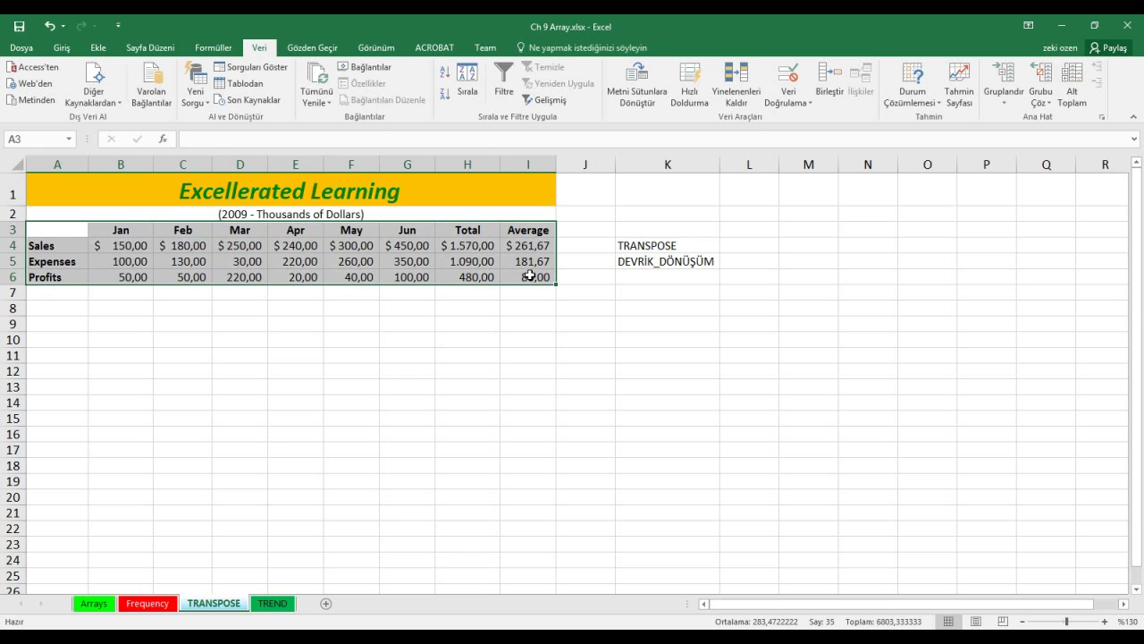
mouse_move(50, 324)
mouse_down()
mouse_move(244, 323)
mouse_move(249, 481)
mouse_move(249, 444)
mouse_up()
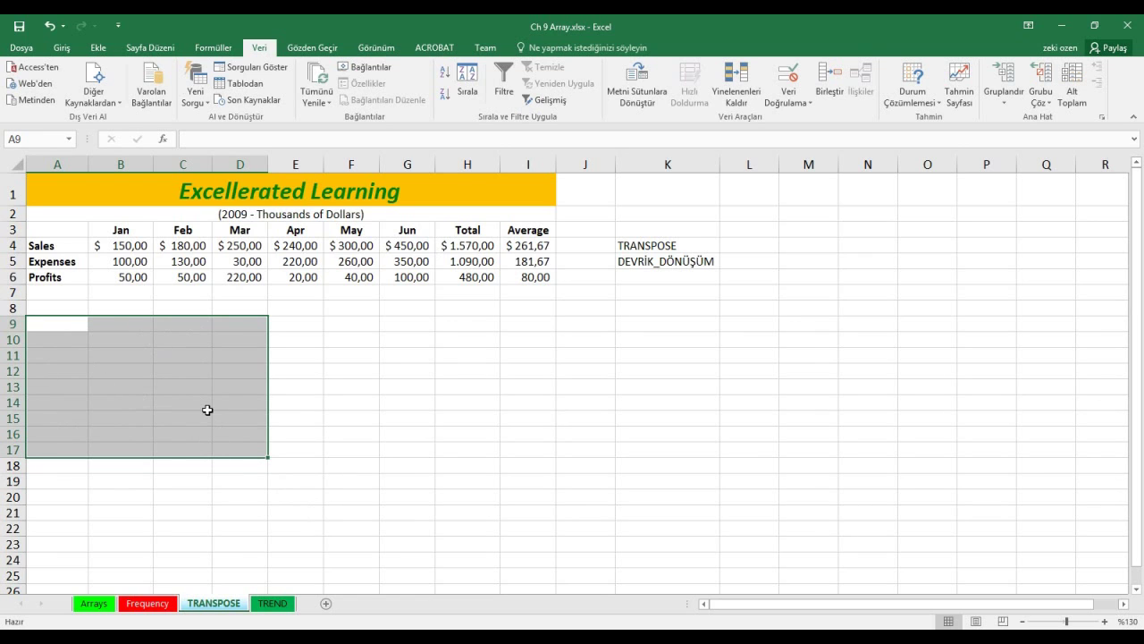
- Enter {=DEVRİK_DÖNÜŞÜM(A3:I6)} across A9:D17 as an array formula
text(=)
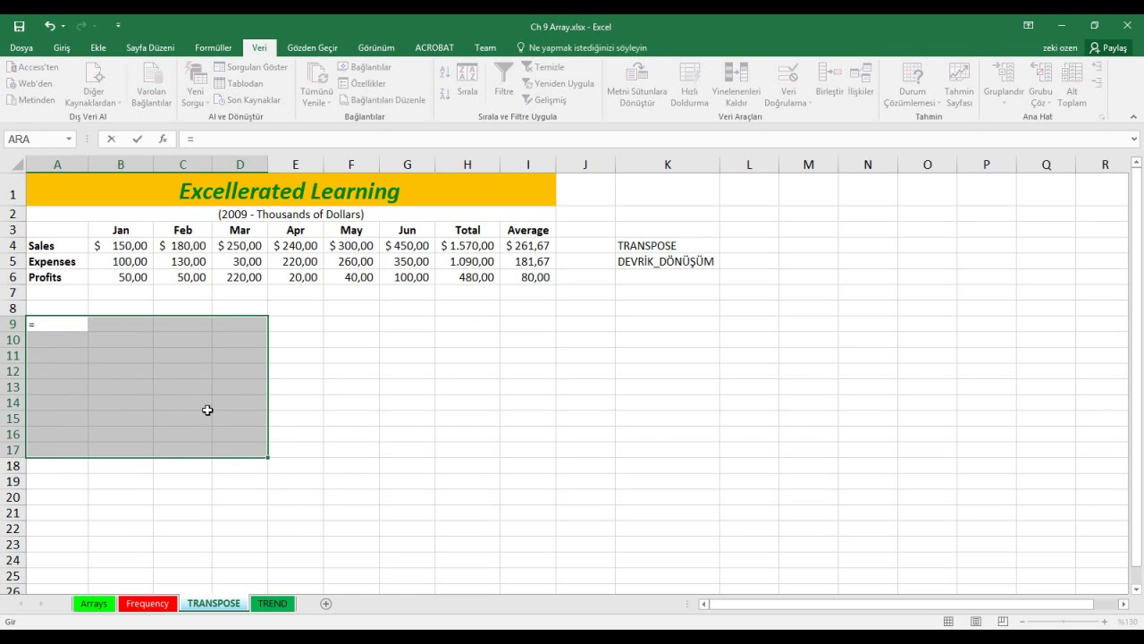
text(dev)
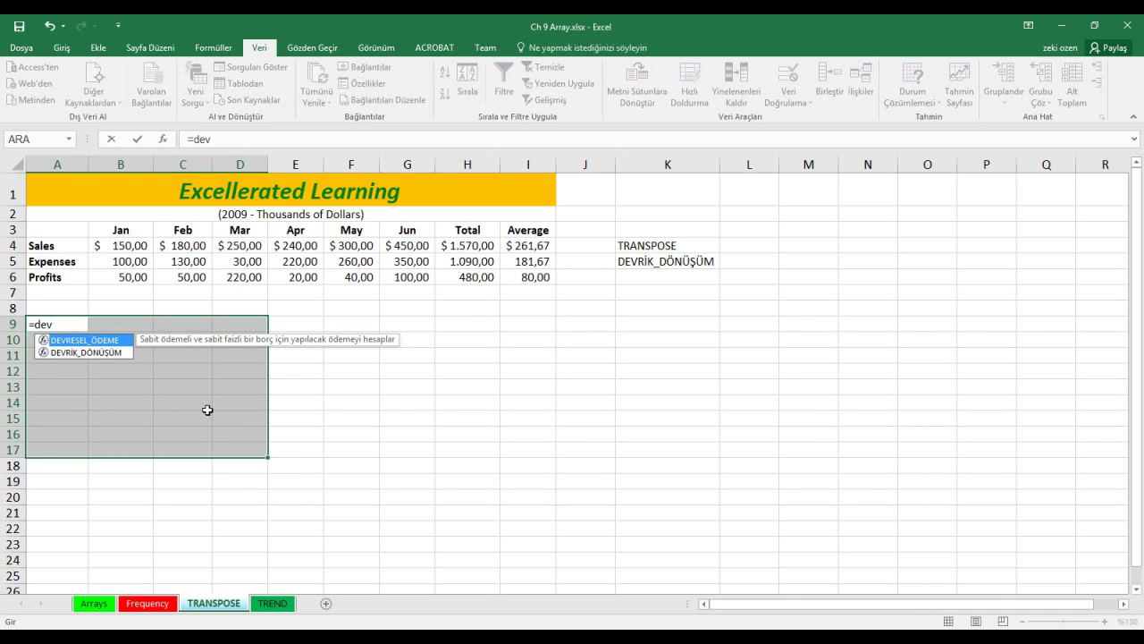
key(Down)
key(Tab)
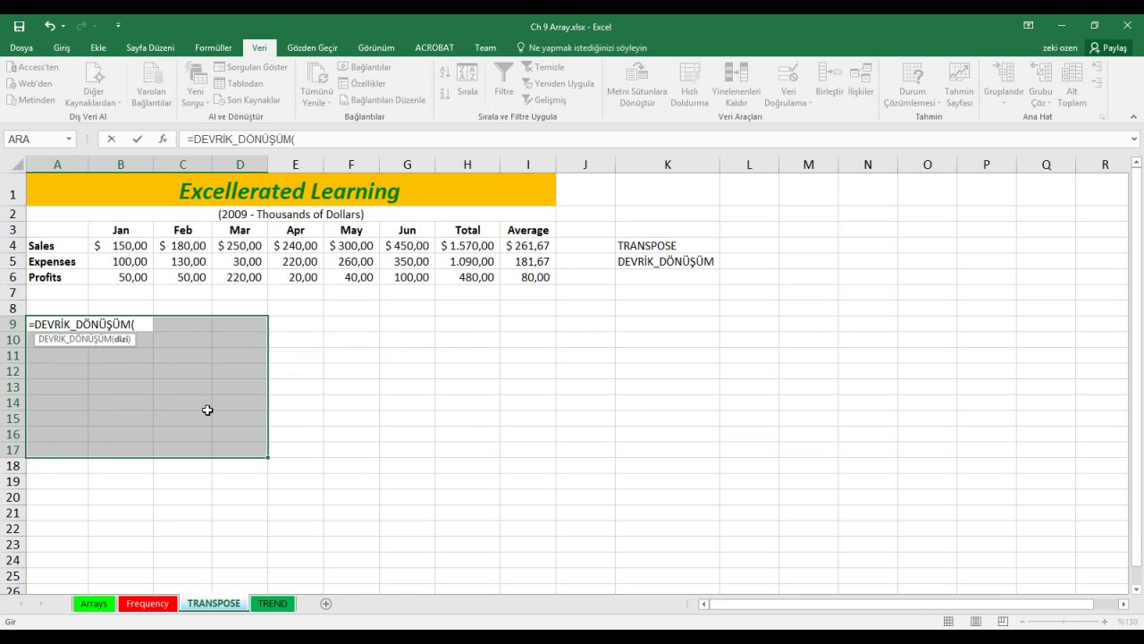
drag(51, 230, 324, 266)
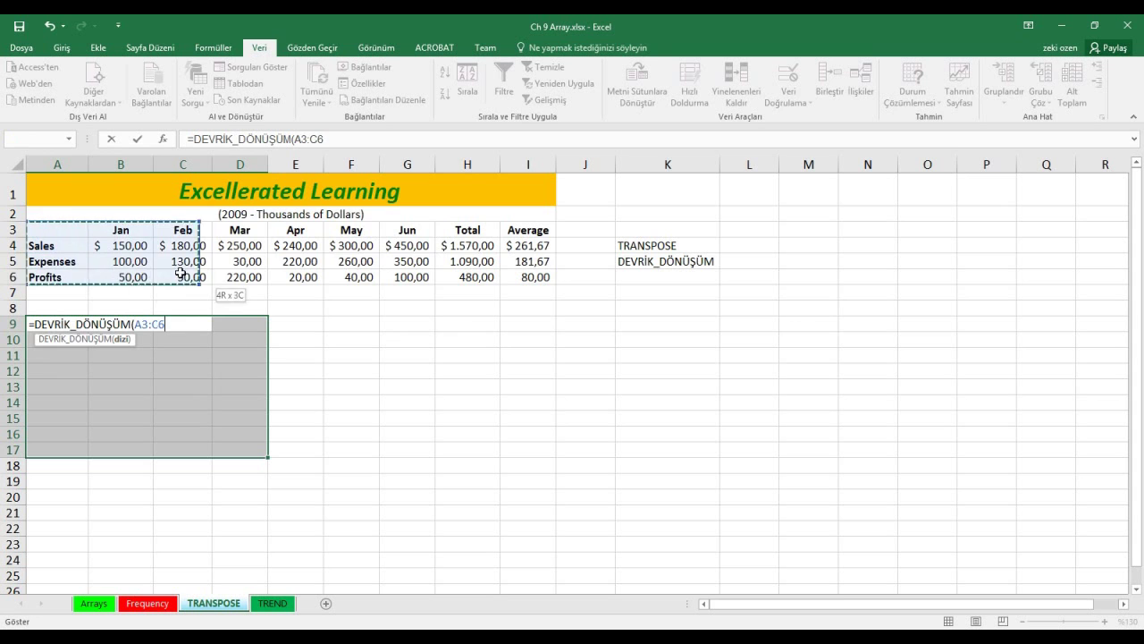
drag(325, 266, 516, 277)
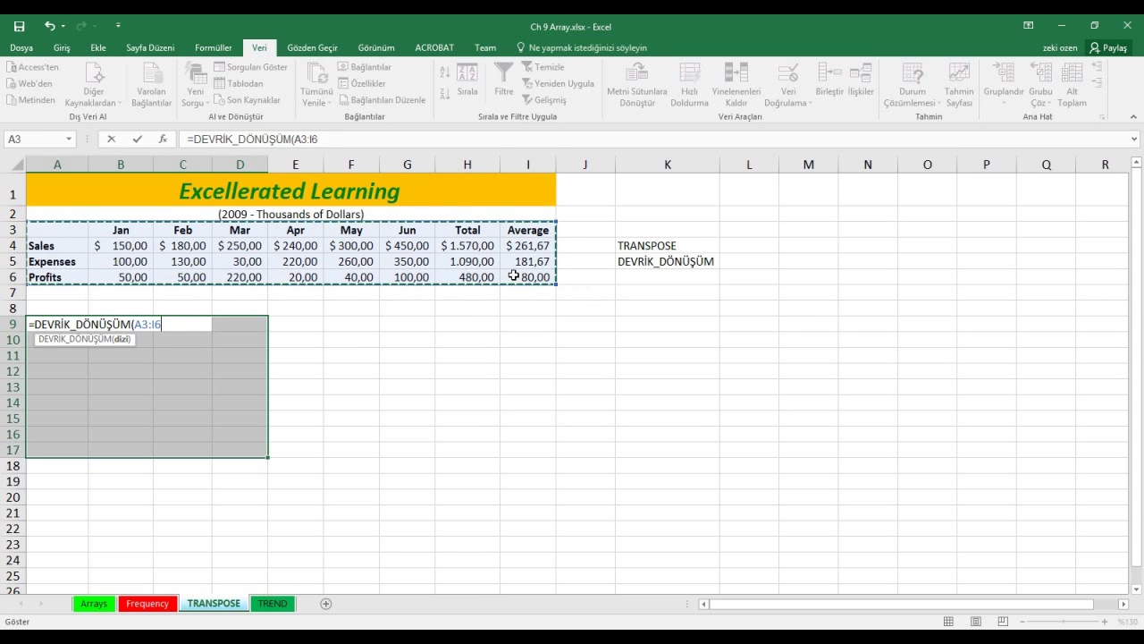
key(ctrl+shift+Return)
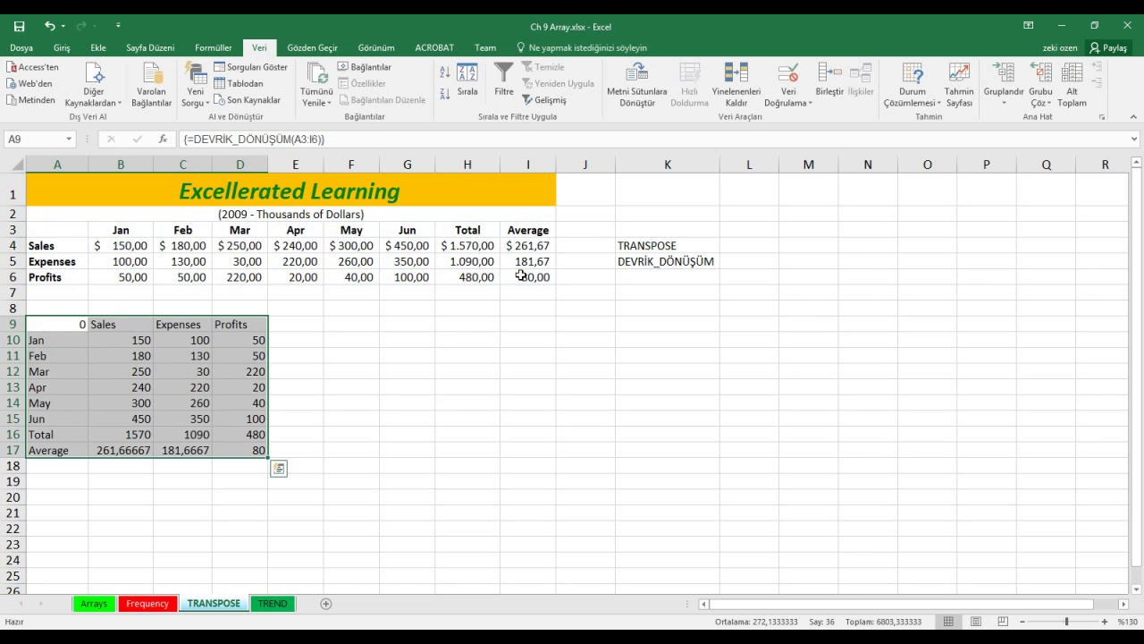
- Compare the transposed table's values, including May's profit, against the original table
click(113, 343)
click(130, 419)
click(138, 369)
click(238, 356)
click(224, 397)
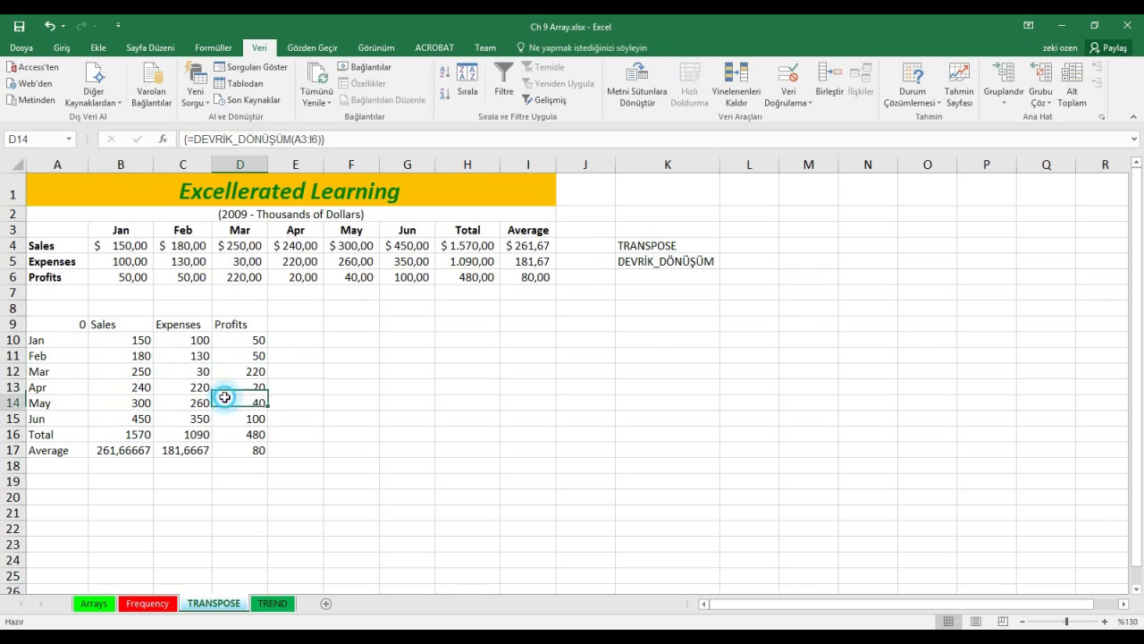
click(239, 244)
click(137, 382)
- Replace May's profit formula in F6 with the value 1000
click(243, 248)
click(356, 276)
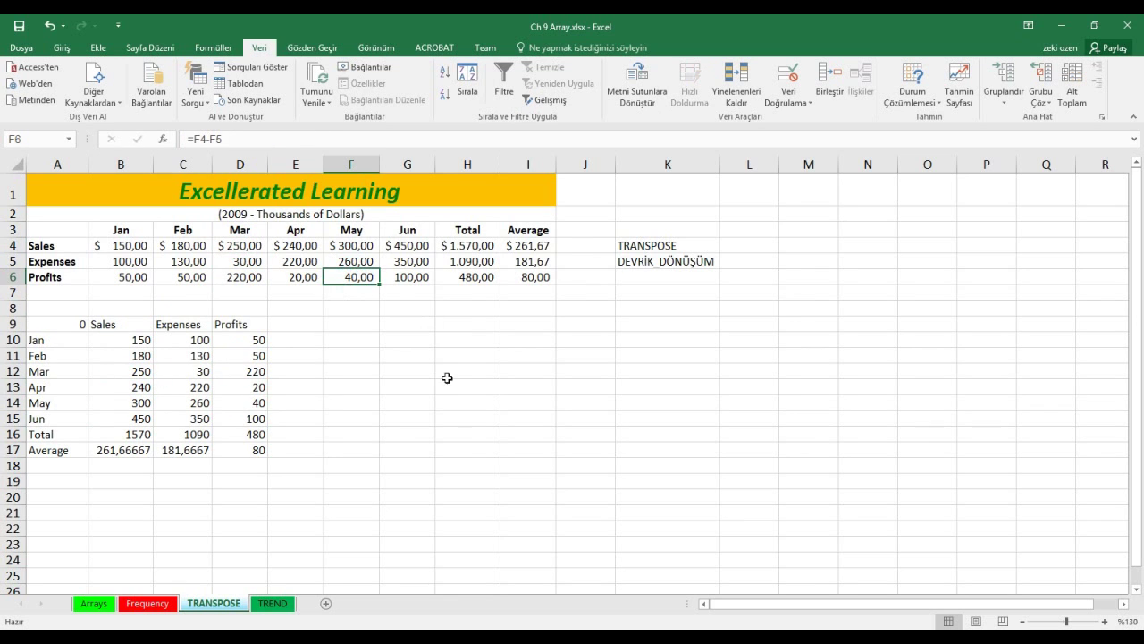
text(1000)
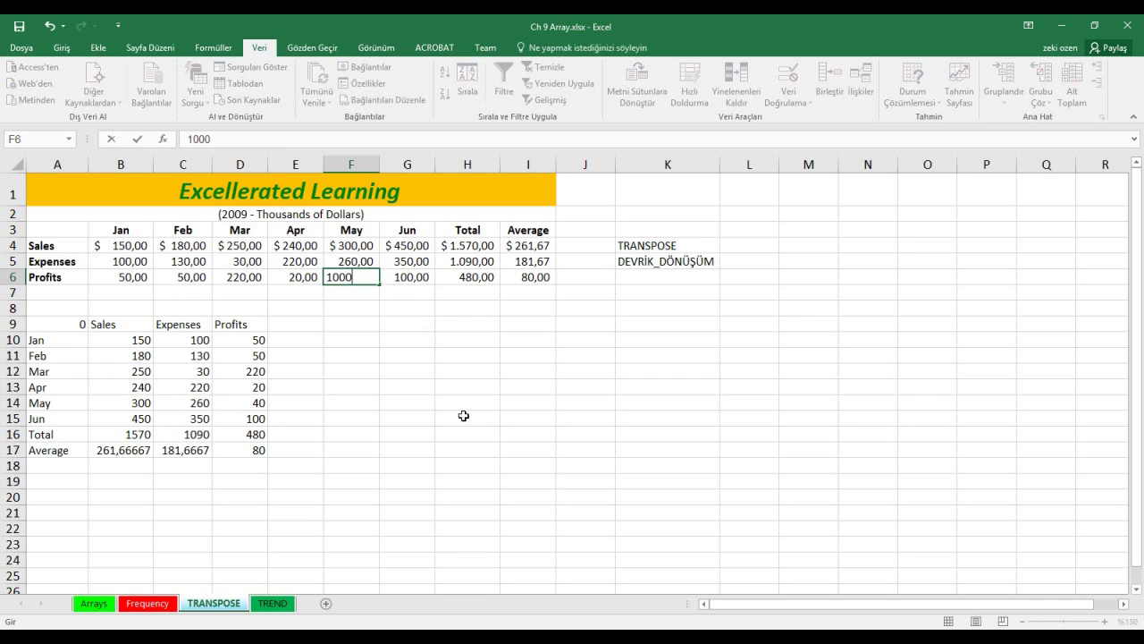
key(Return)
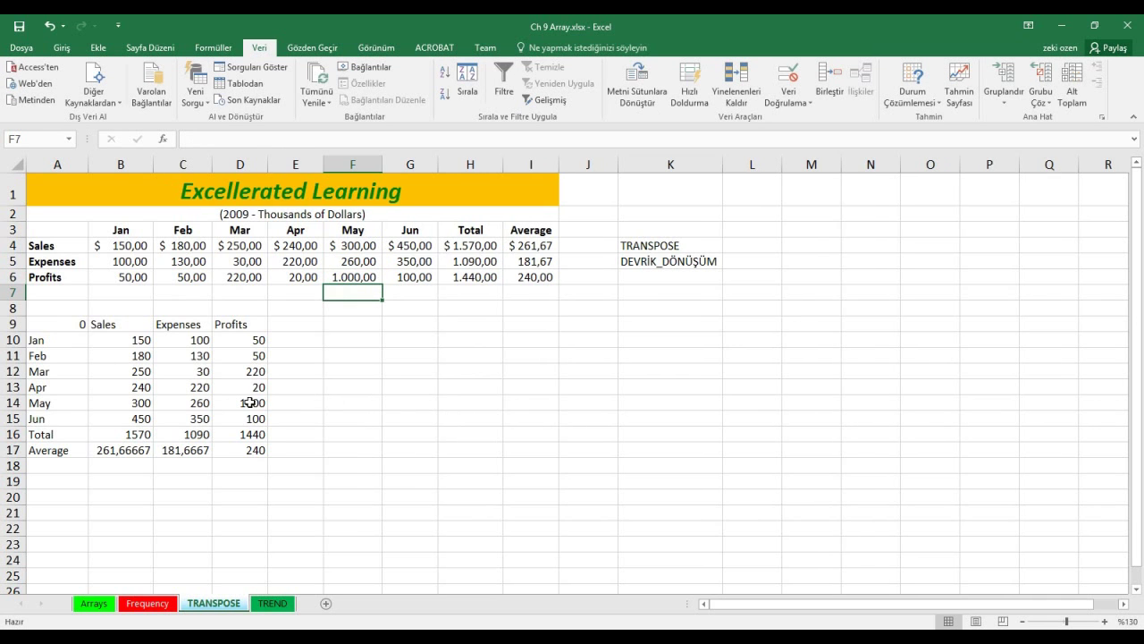
- Verify the transposed table now shows 1000, total 1440, and review F5, K4 and K5
click(250, 402)
click(254, 446)
click(253, 416)
click(250, 399)
click(249, 371)
click(255, 342)
click(256, 387)
click(253, 431)
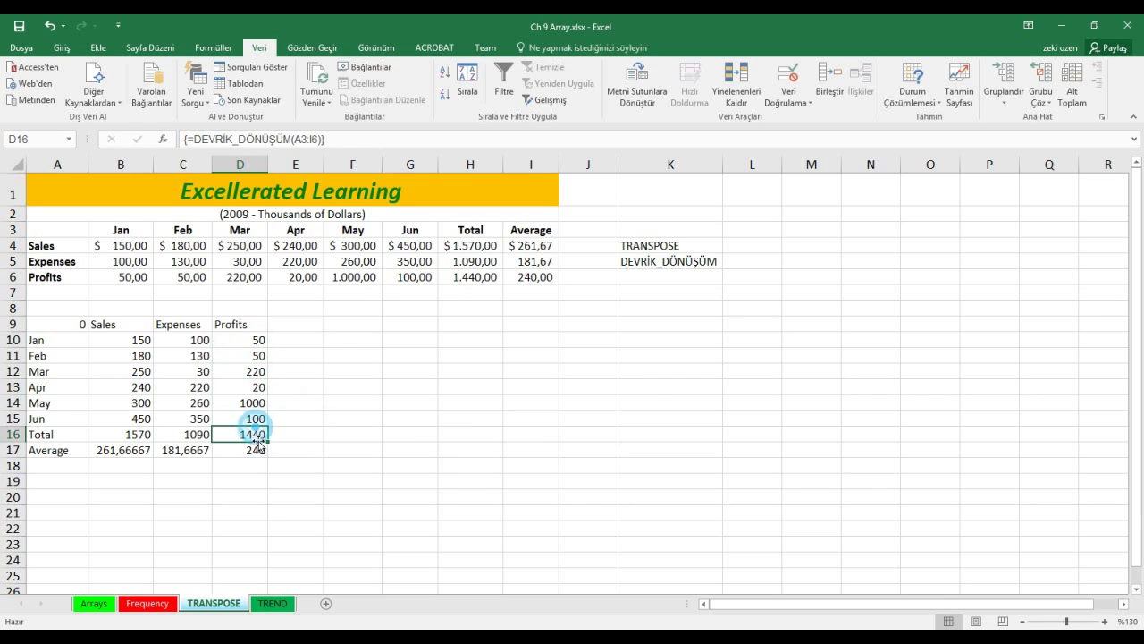
click(255, 403)
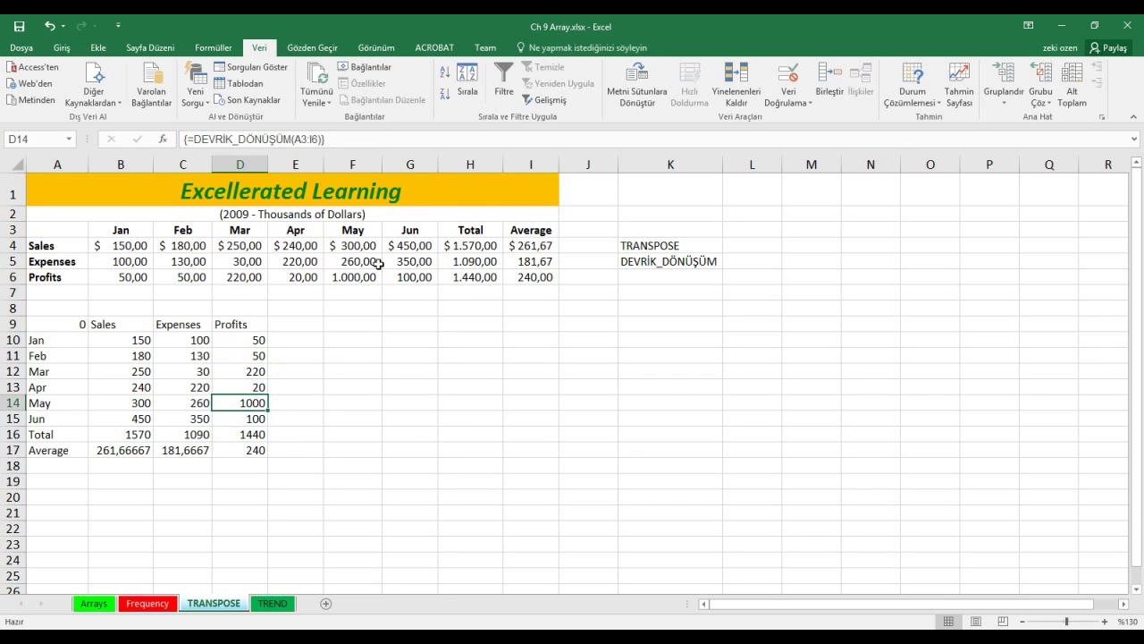
click(367, 265)
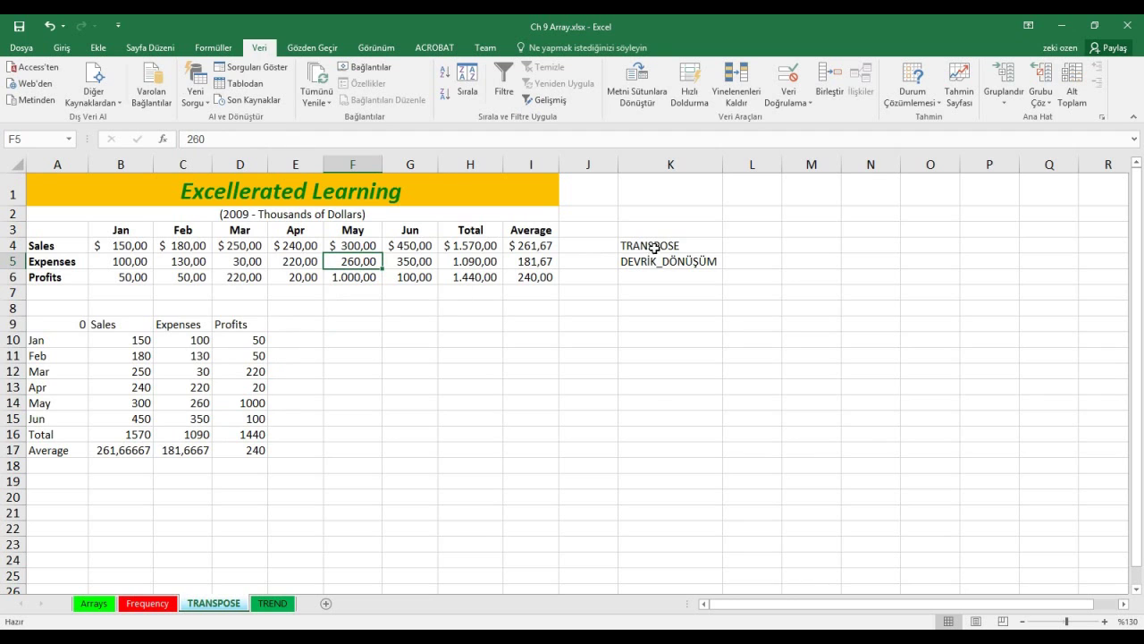
click(696, 246)
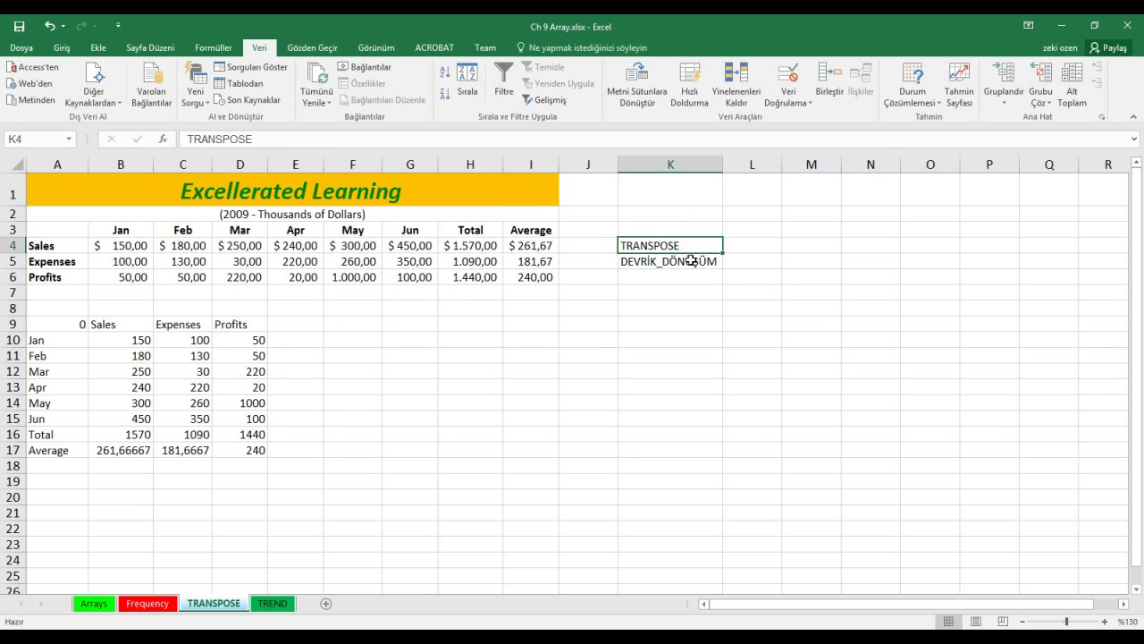
click(691, 261)
- Select the original sales table A3:I6, then switch to the TREND sheet
drag(51, 229, 536, 277)
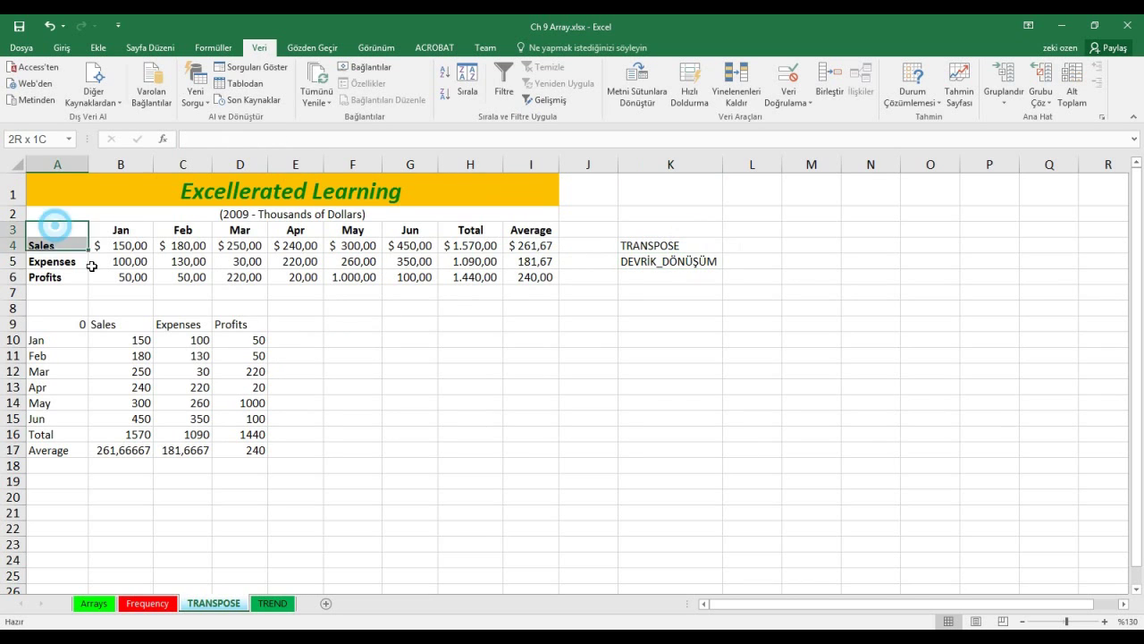
mouse_move(352, 324)
mouse_down()
mouse_move(556, 463)
mouse_move(554, 452)
mouse_up()
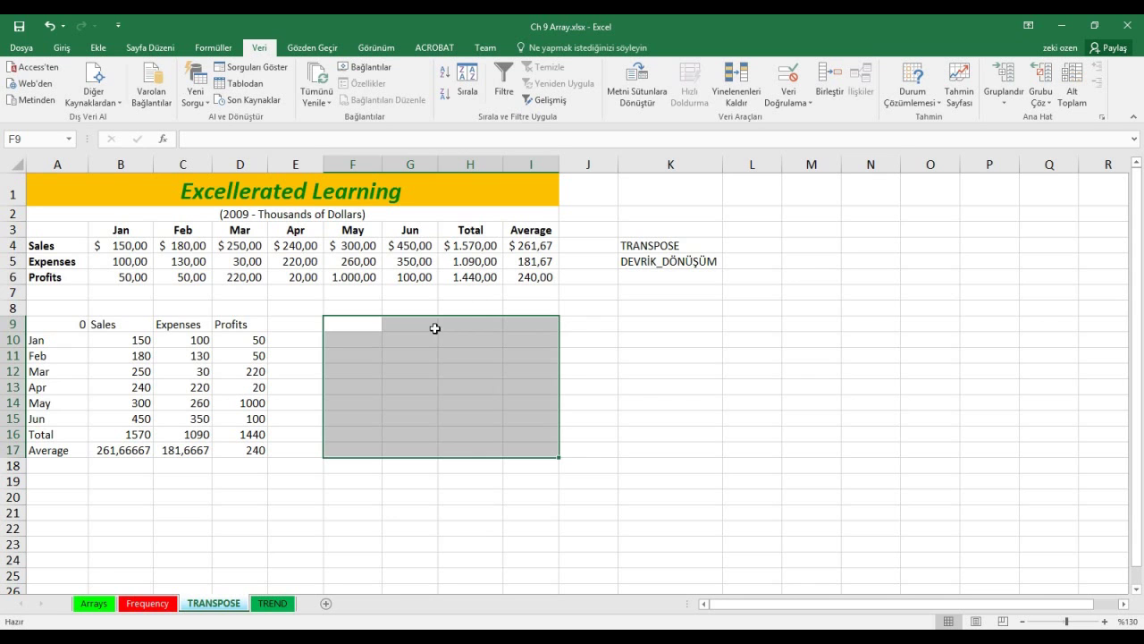
click(273, 604)
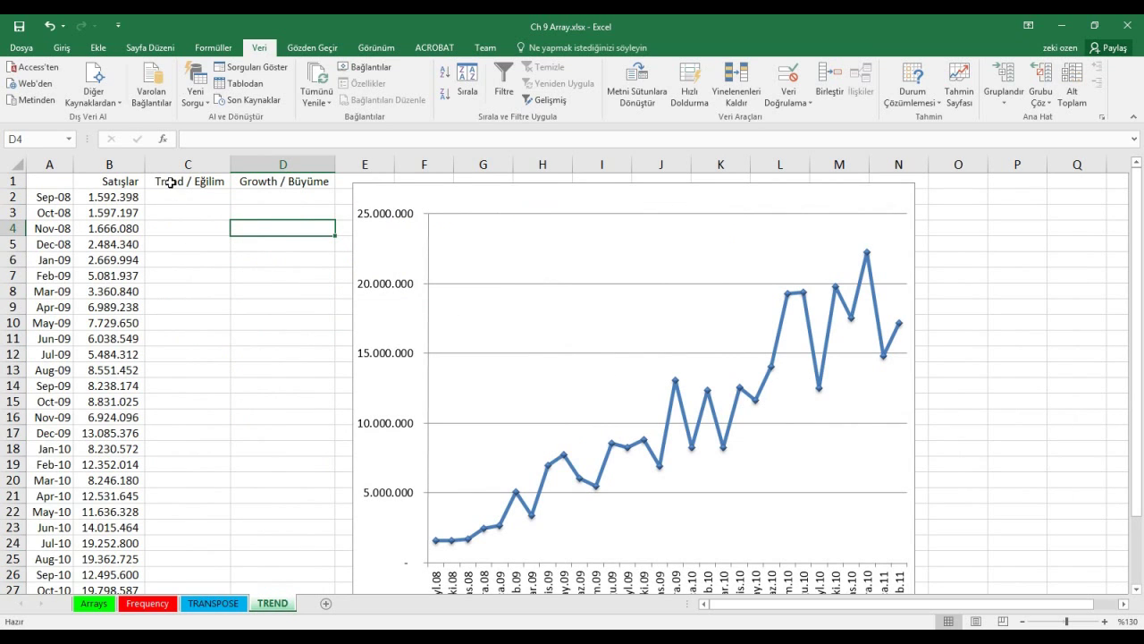
click(171, 182)
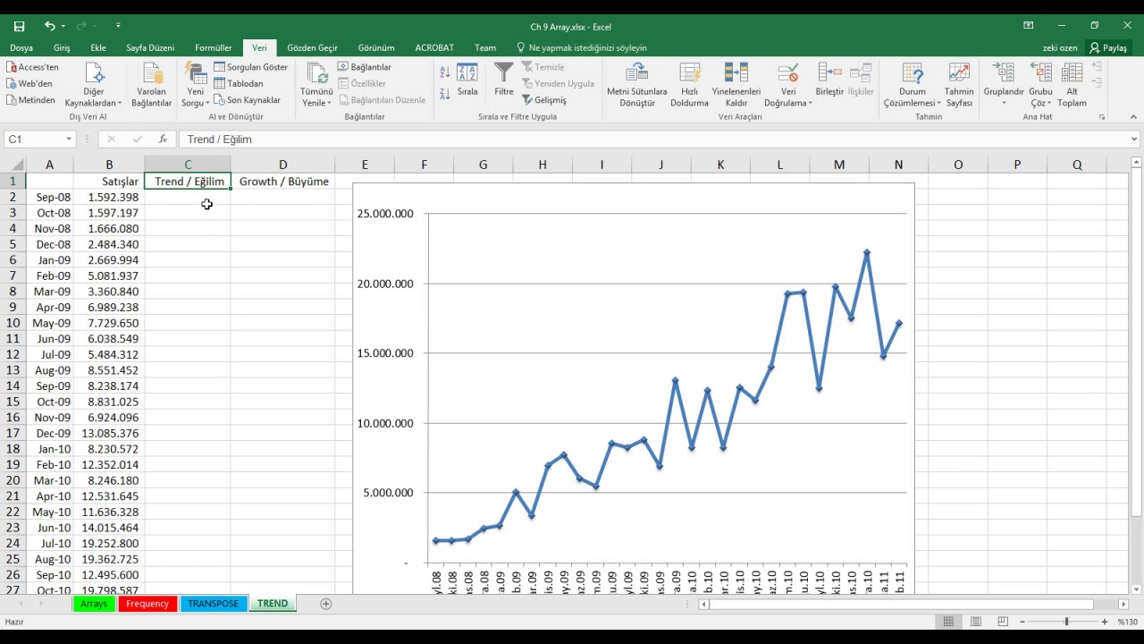
click(266, 183)
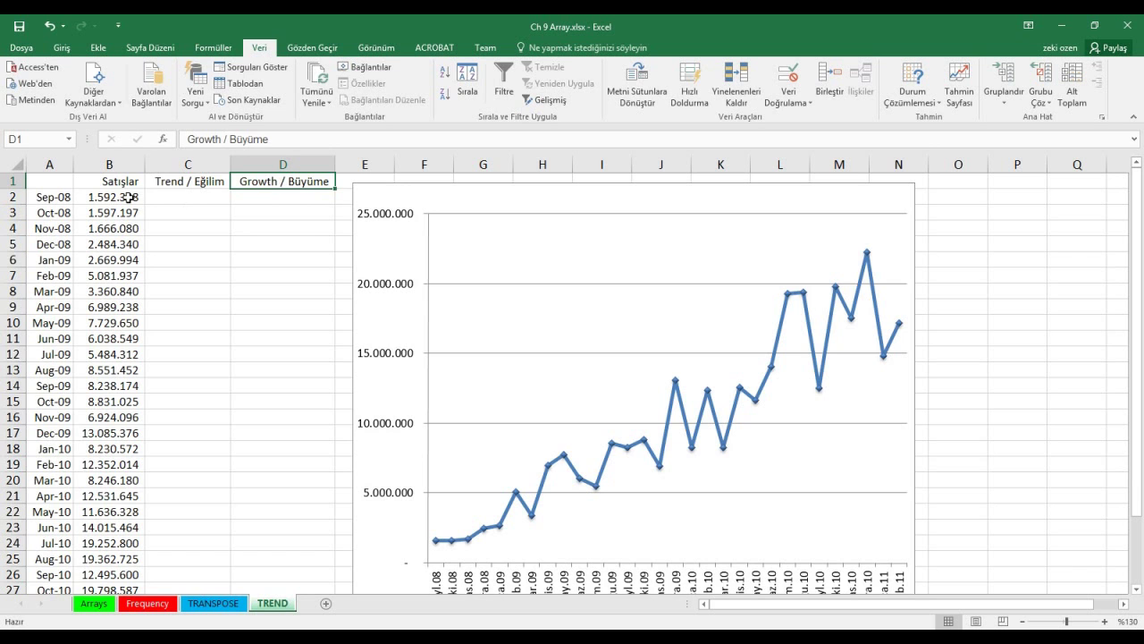
drag(124, 185, 122, 614)
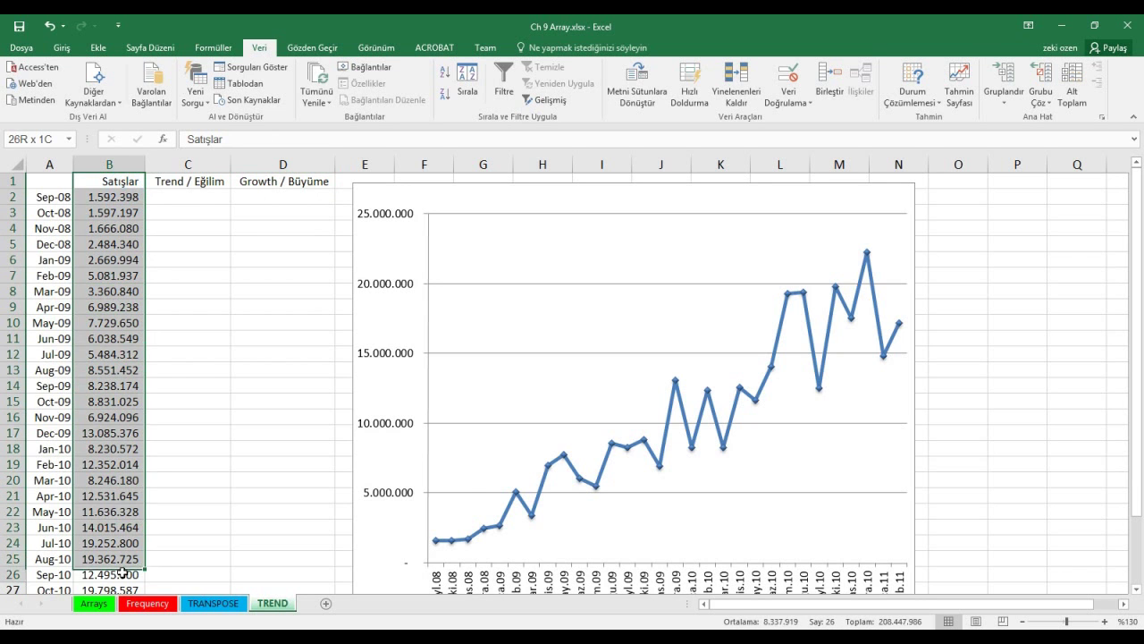
drag(123, 613, 124, 556)
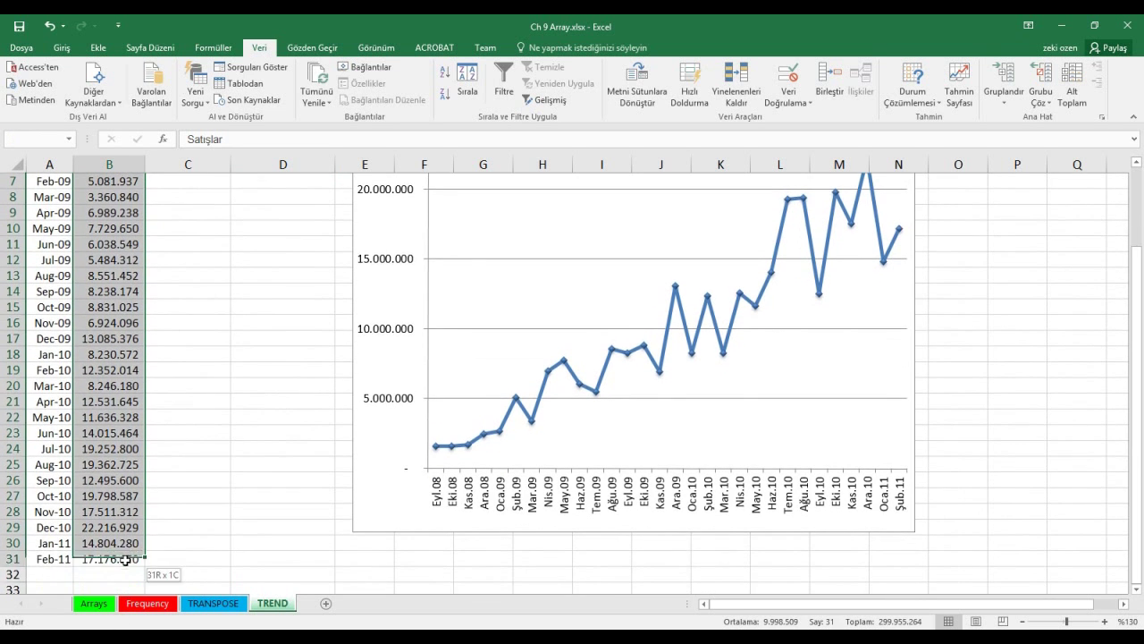
scroll(626, 344, up, 2)
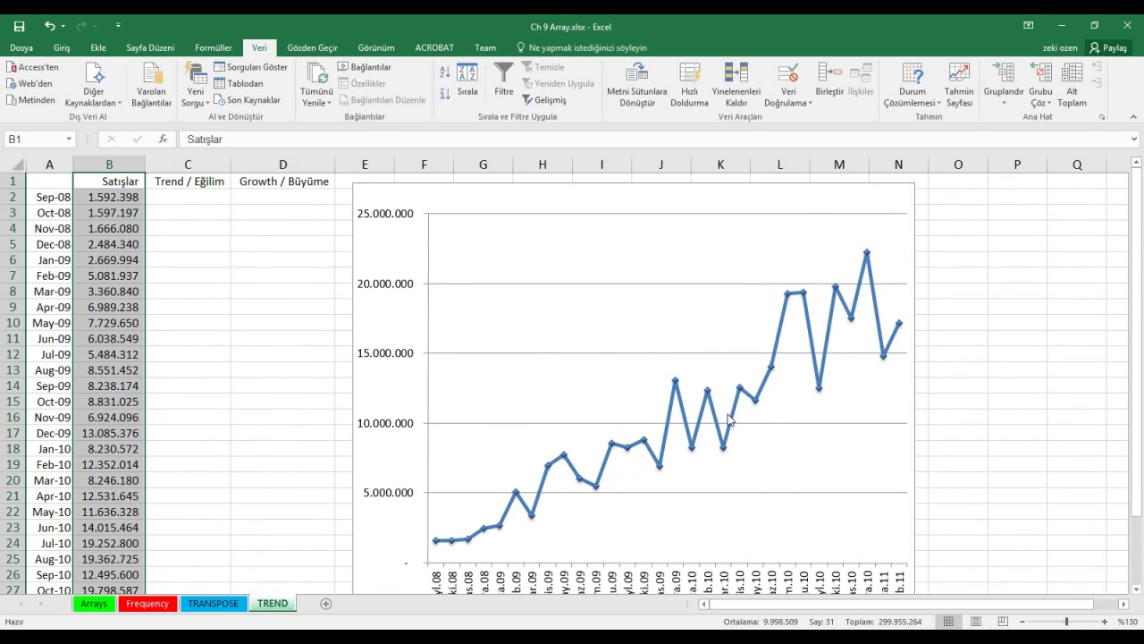
click(195, 190)
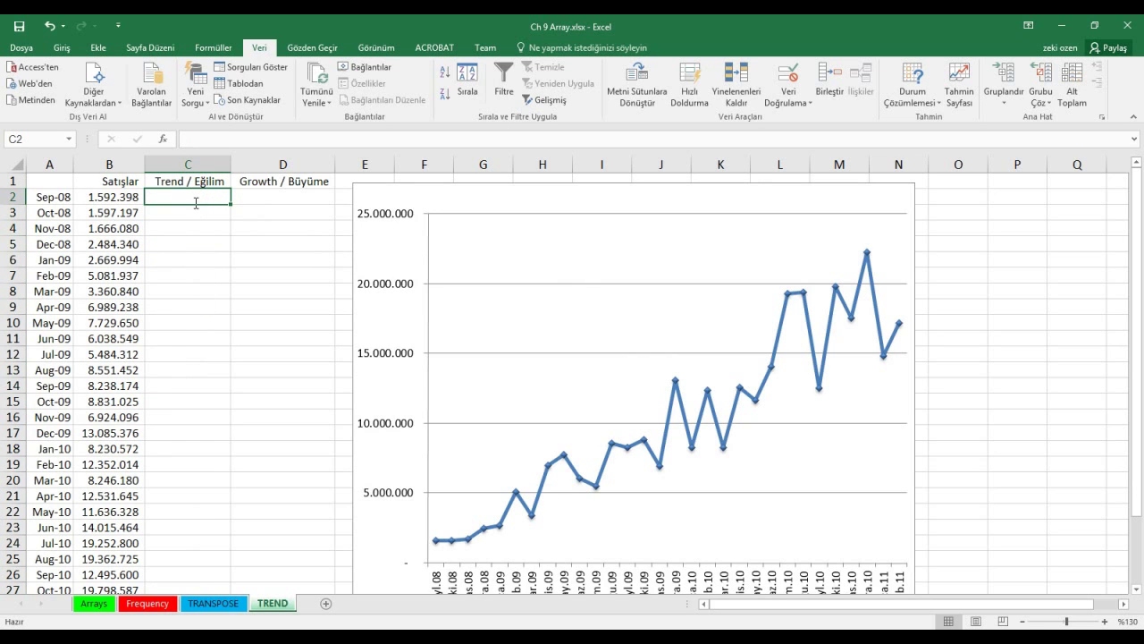
- Enter =EĞİLİM(B2:B31) as a single-cell array formula in C2, then delete it
text(=eği)
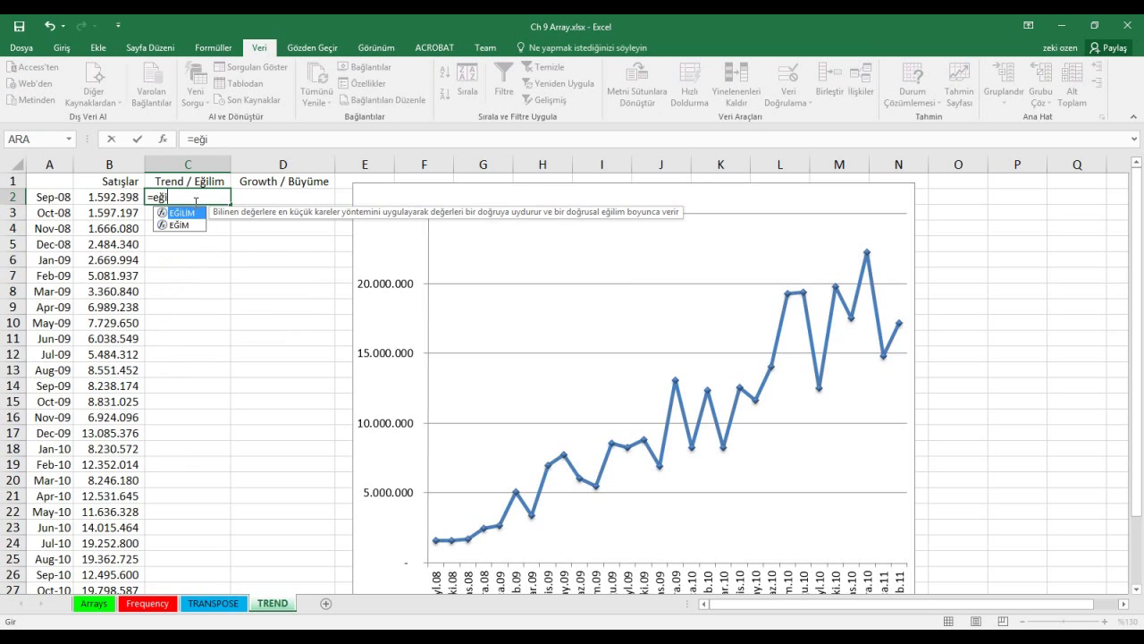
key(Tab)
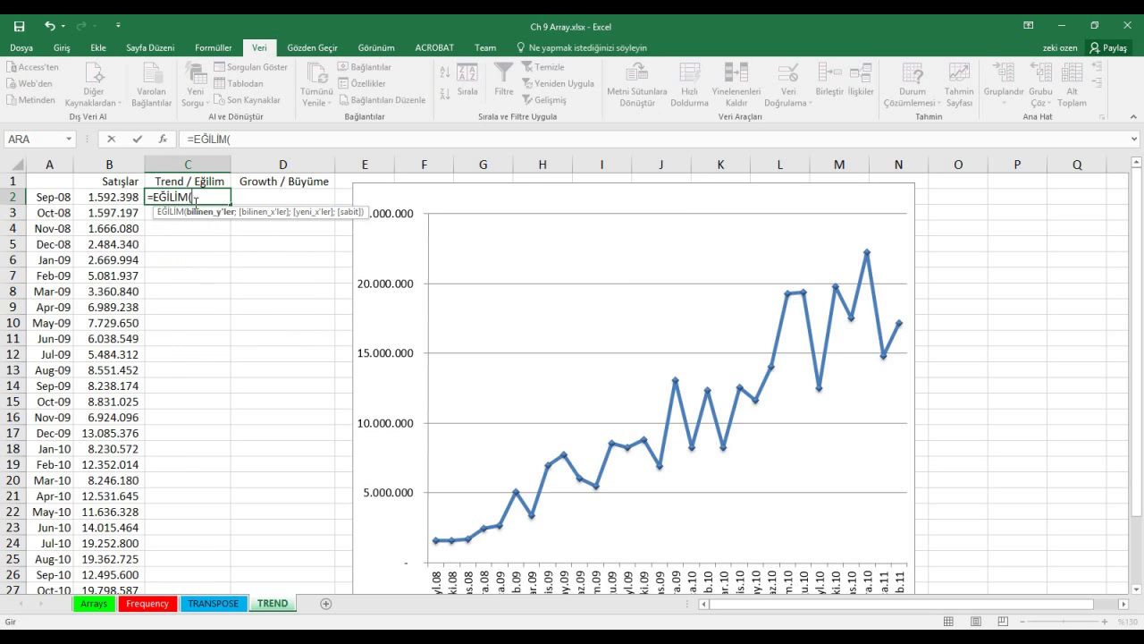
mouse_move(113, 195)
mouse_down()
mouse_move(118, 621)
mouse_move(126, 560)
mouse_up()
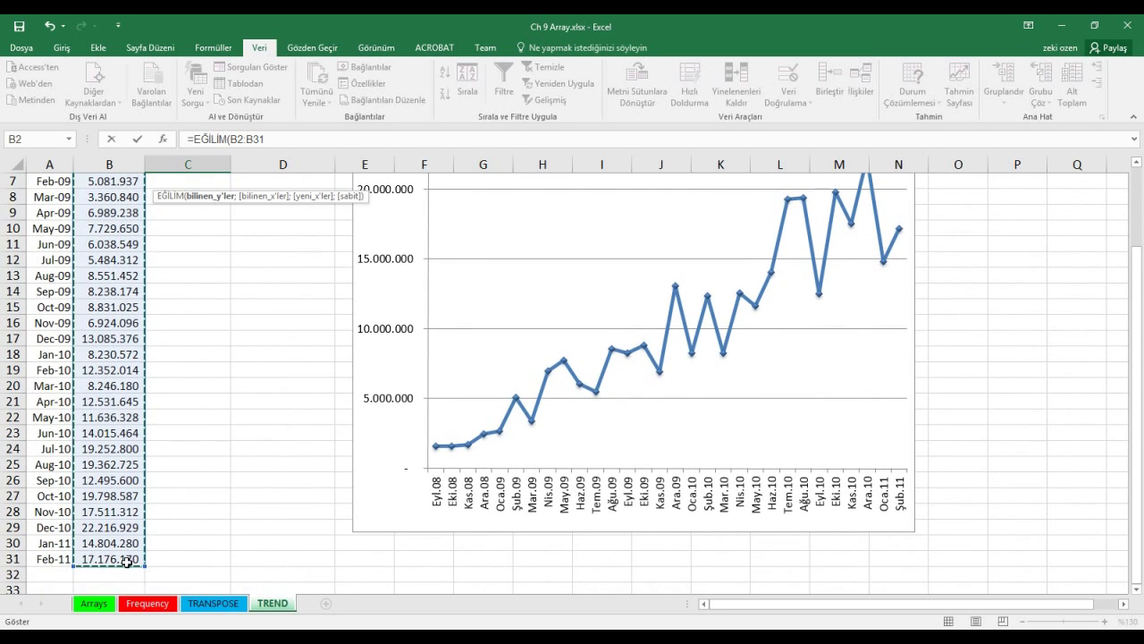
scroll(184, 370, up, 2)
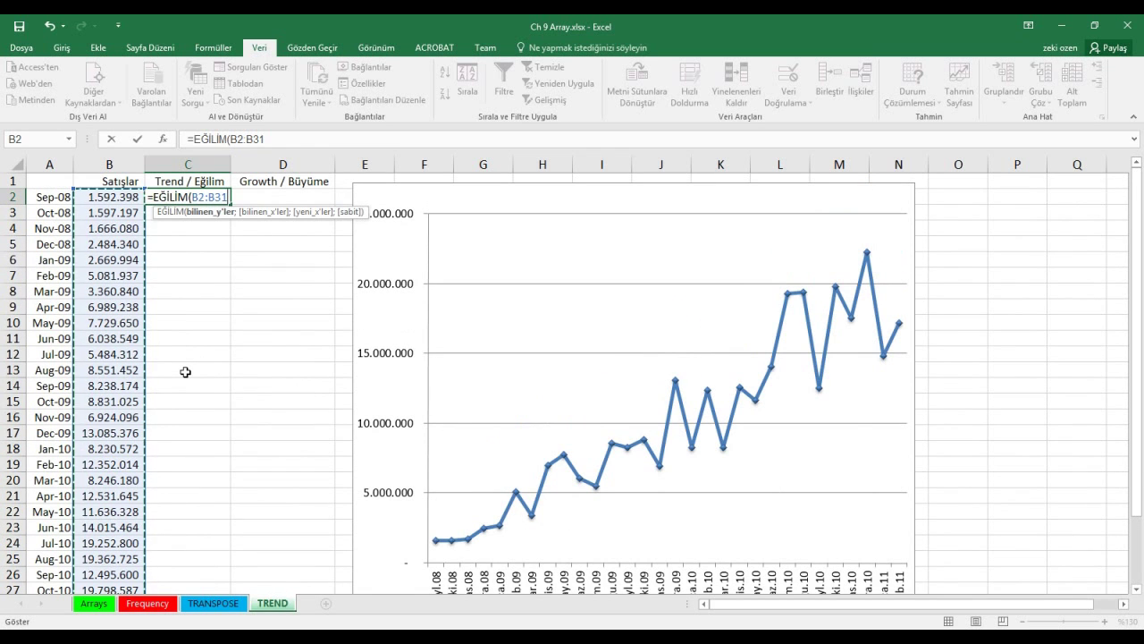
key(ctrl+shift+Return)
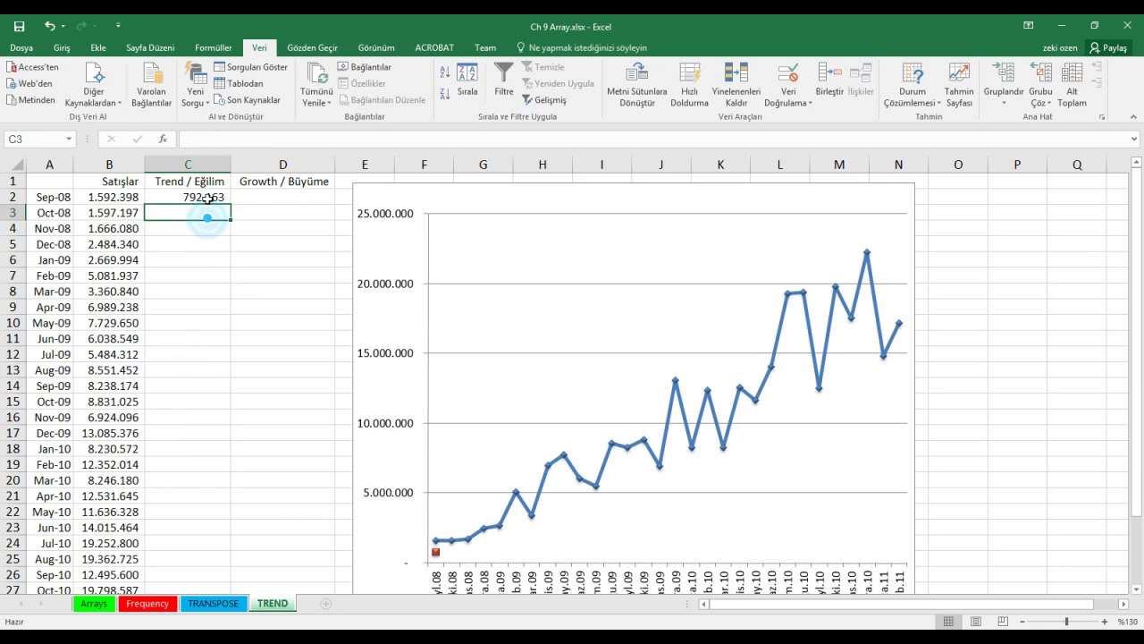
key(Delete)
- Fill C2:C31 with the array formula =EĞİLİM(B2:B31), giving trend values 792.163 to 19.204.854
mouse_move(207, 198)
mouse_down()
mouse_move(212, 620)
mouse_move(213, 542)
mouse_up()
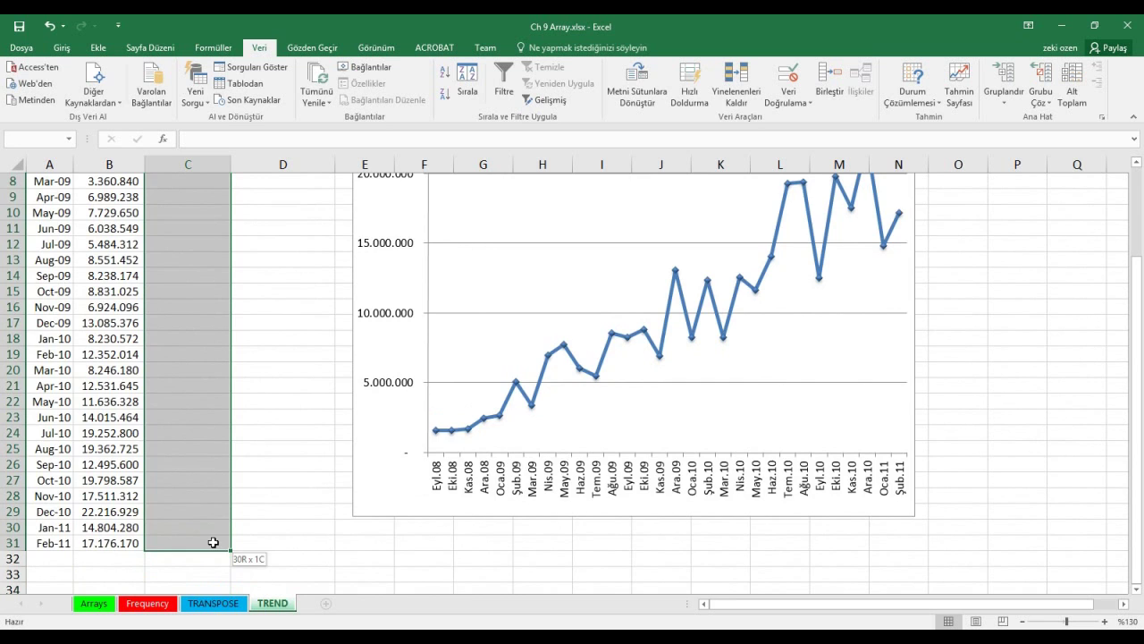
scroll(231, 411, up, 3)
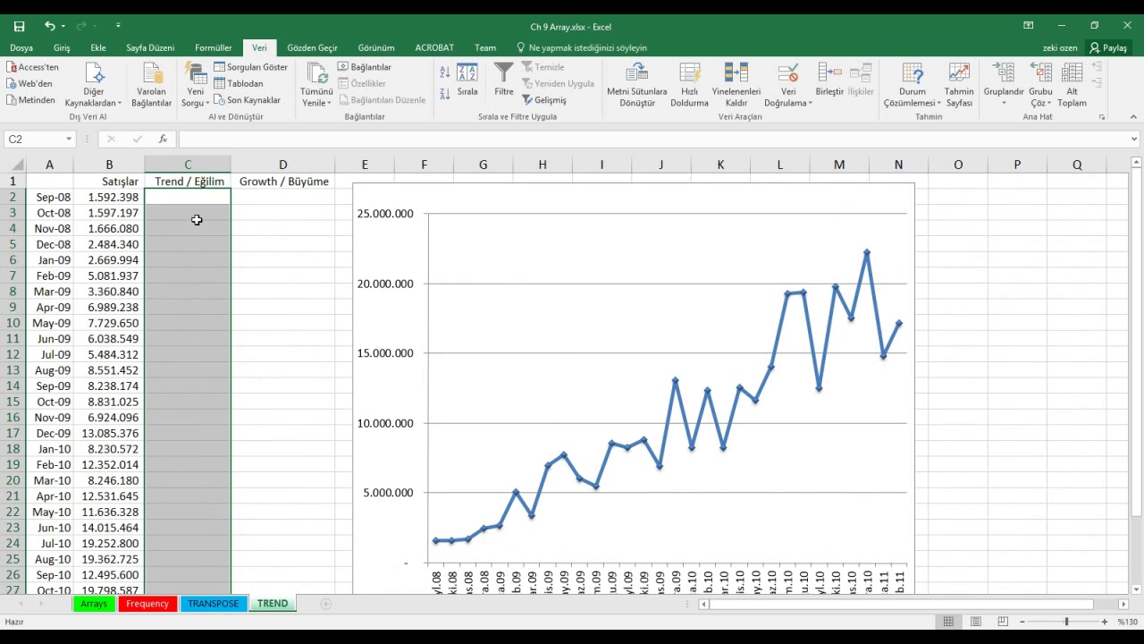
text(=)
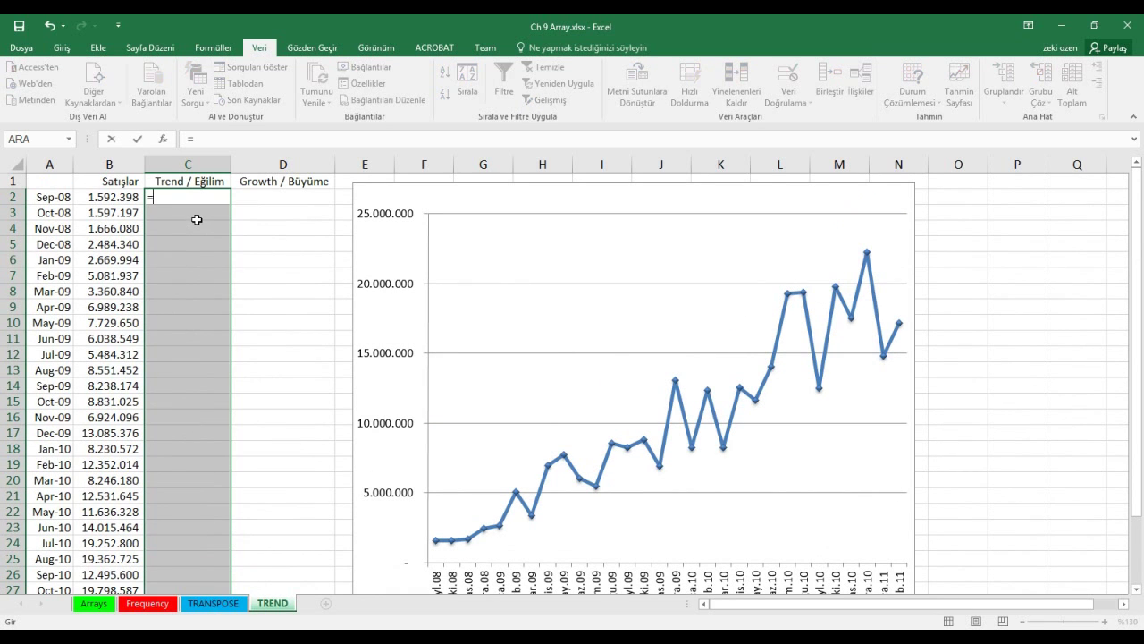
text(eği)
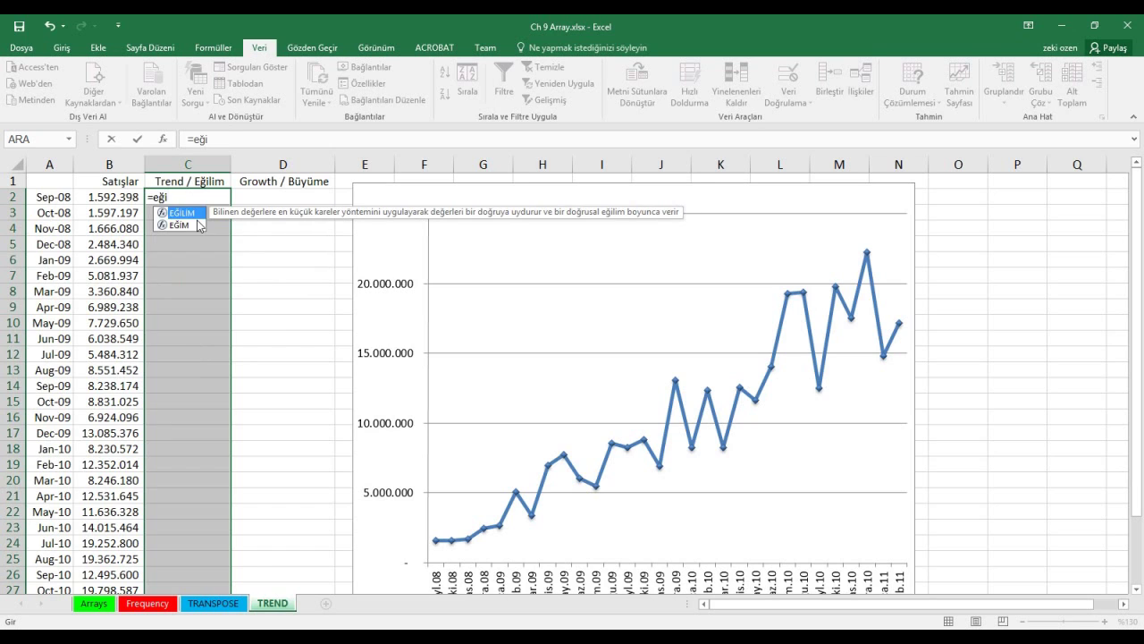
key(Tab)
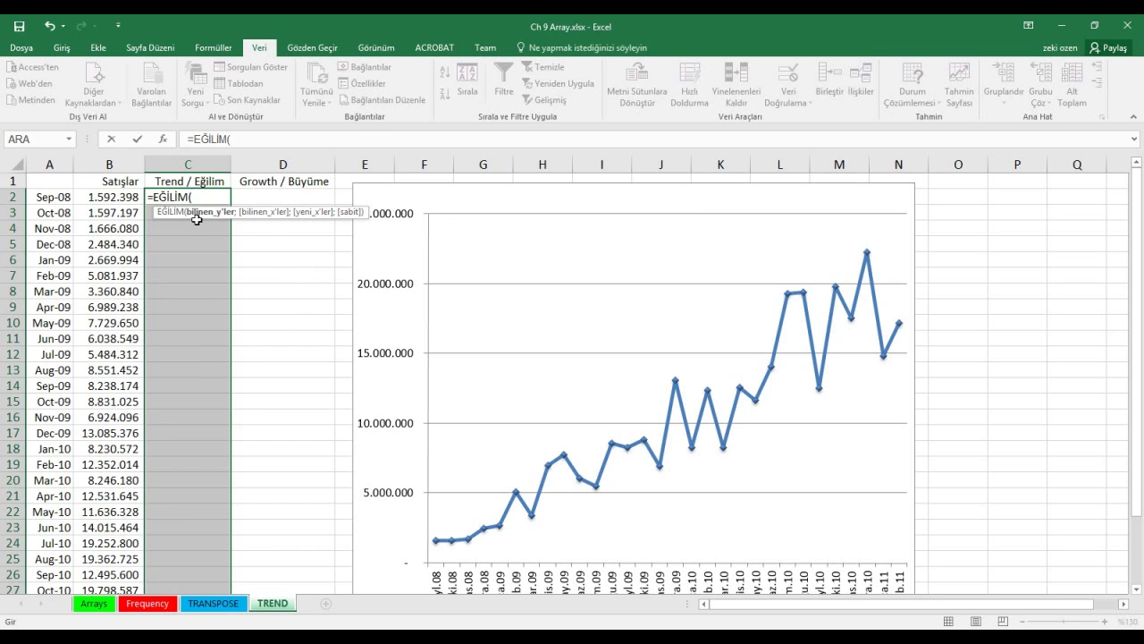
drag(107, 197, 127, 617)
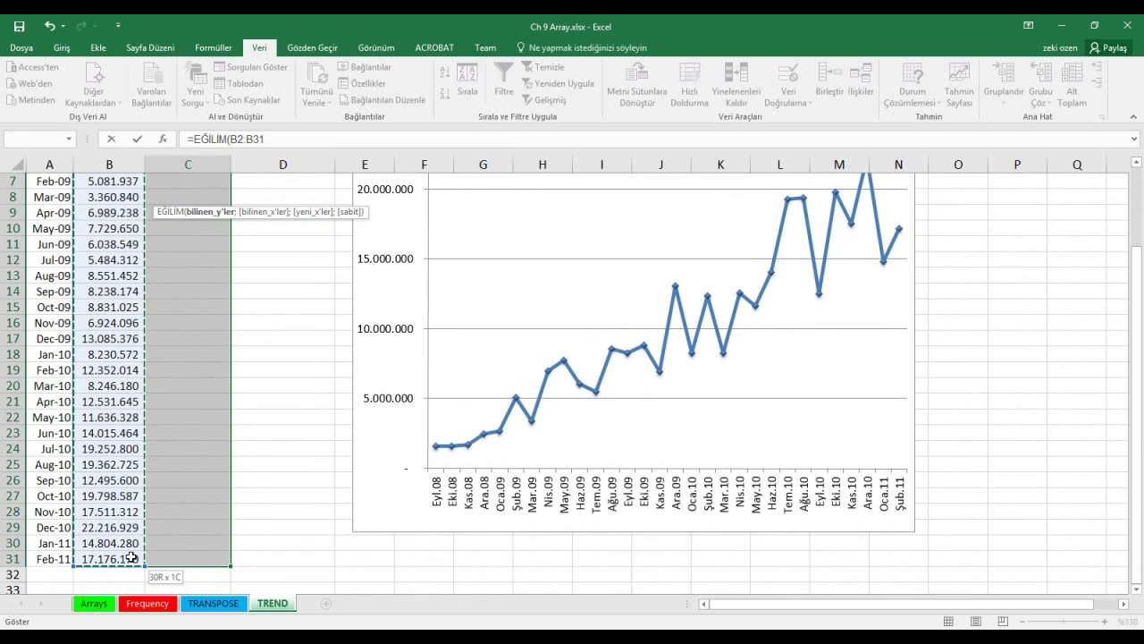
scroll(217, 402, up, 2)
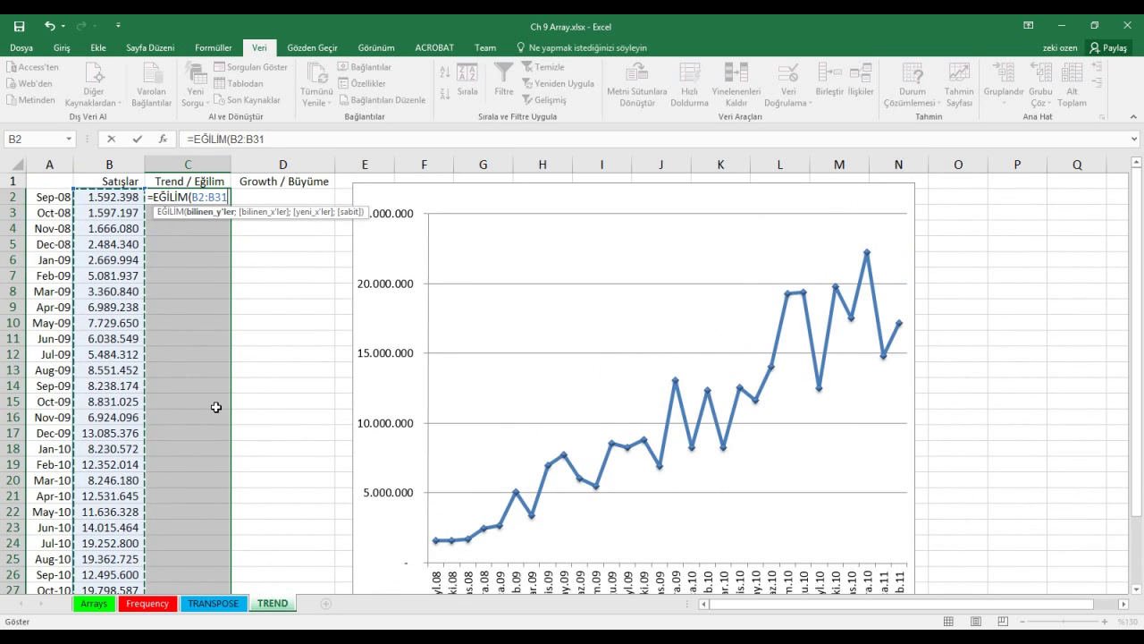
key(ctrl+shift+Return)
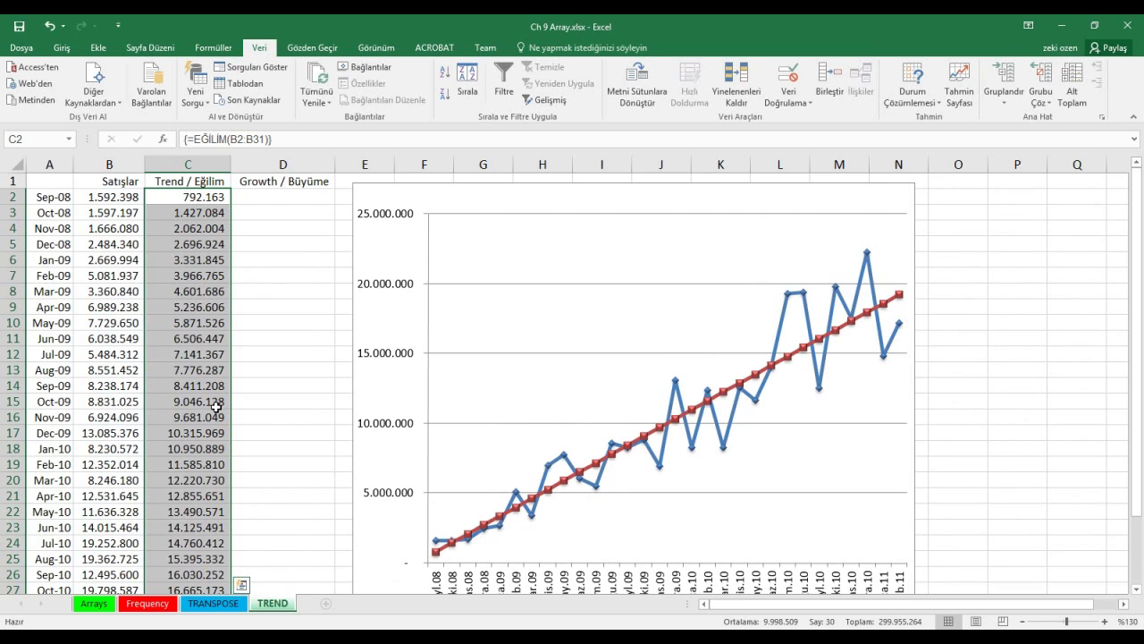
click(197, 194)
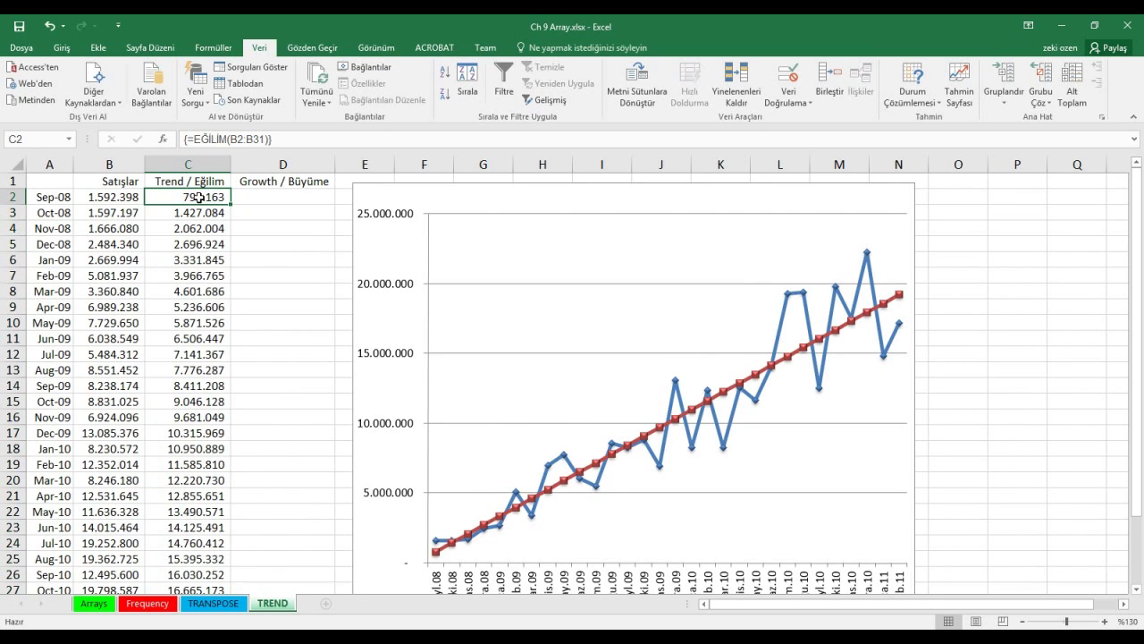
scroll(204, 228, down, 3)
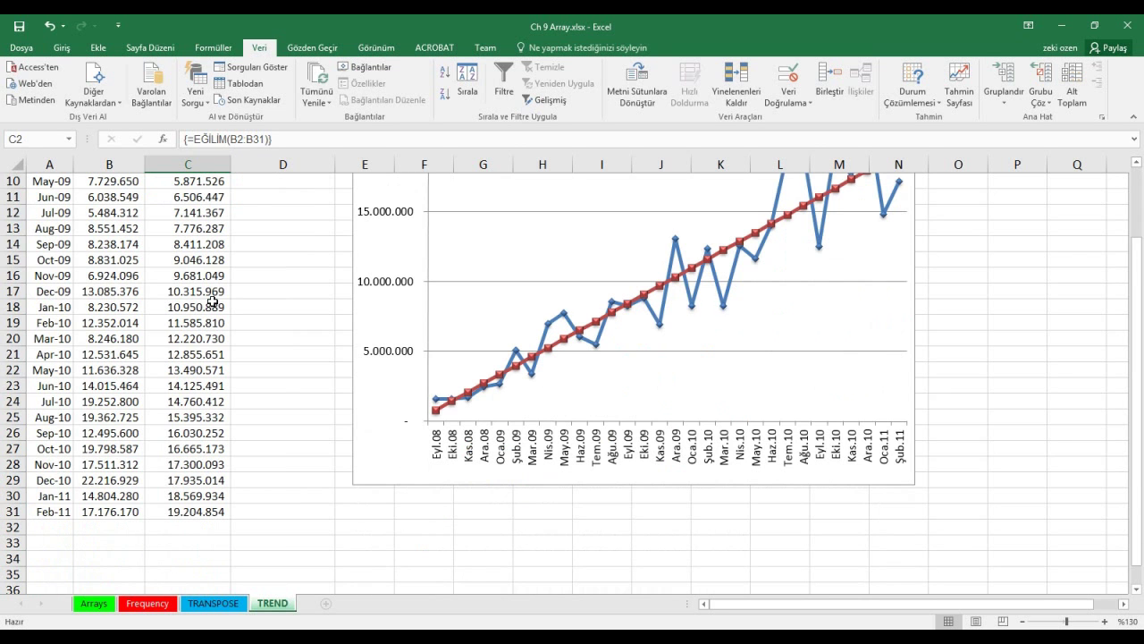
scroll(180, 512, up, 1)
scroll(180, 512, up, 3)
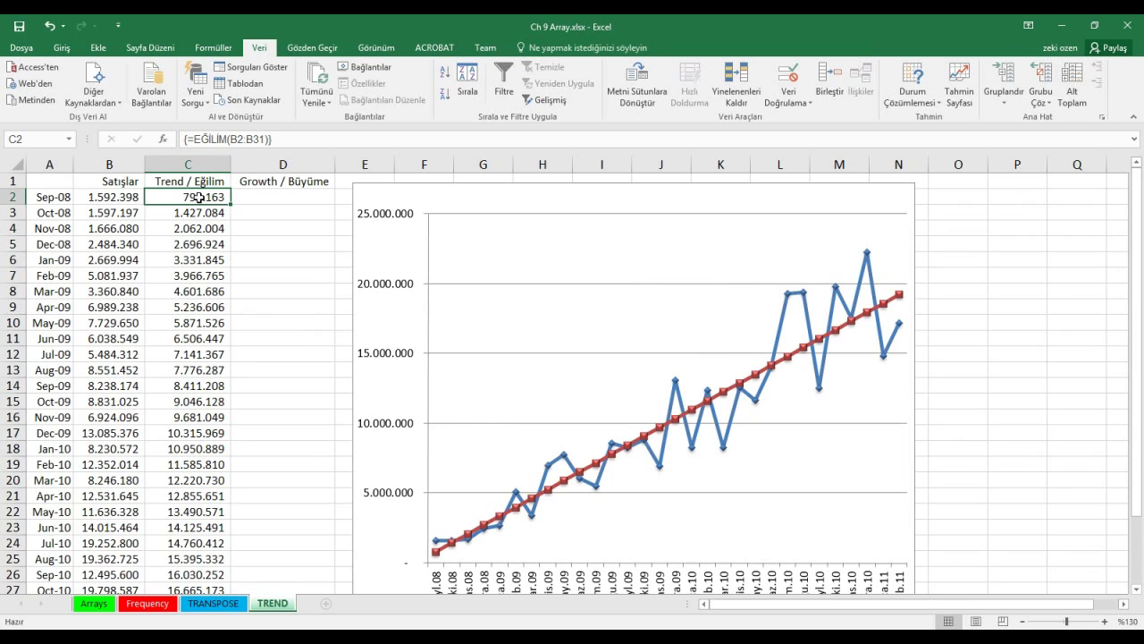
click(269, 193)
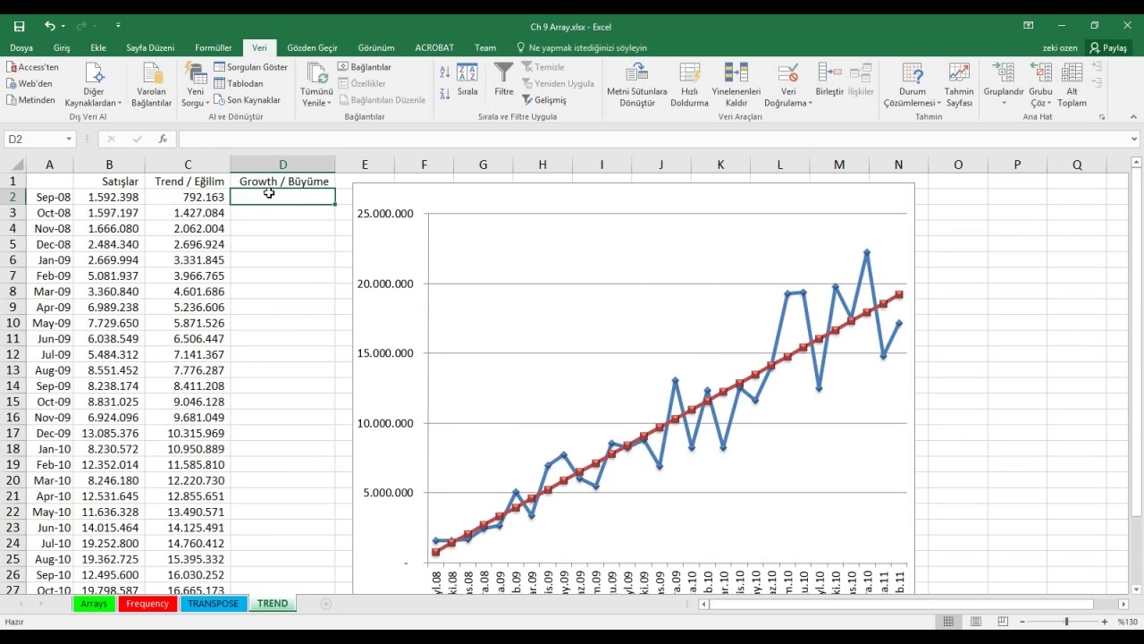
- Cancel the unfinished entry started in D2
scroll(269, 206, down, 2)
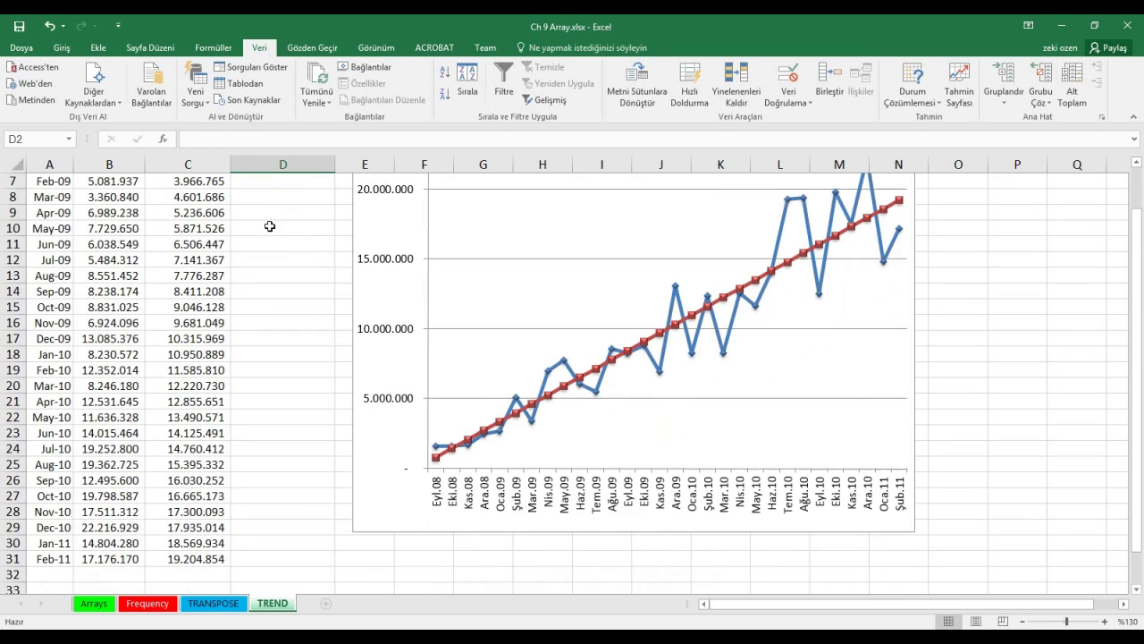
scroll(261, 255, up, 2)
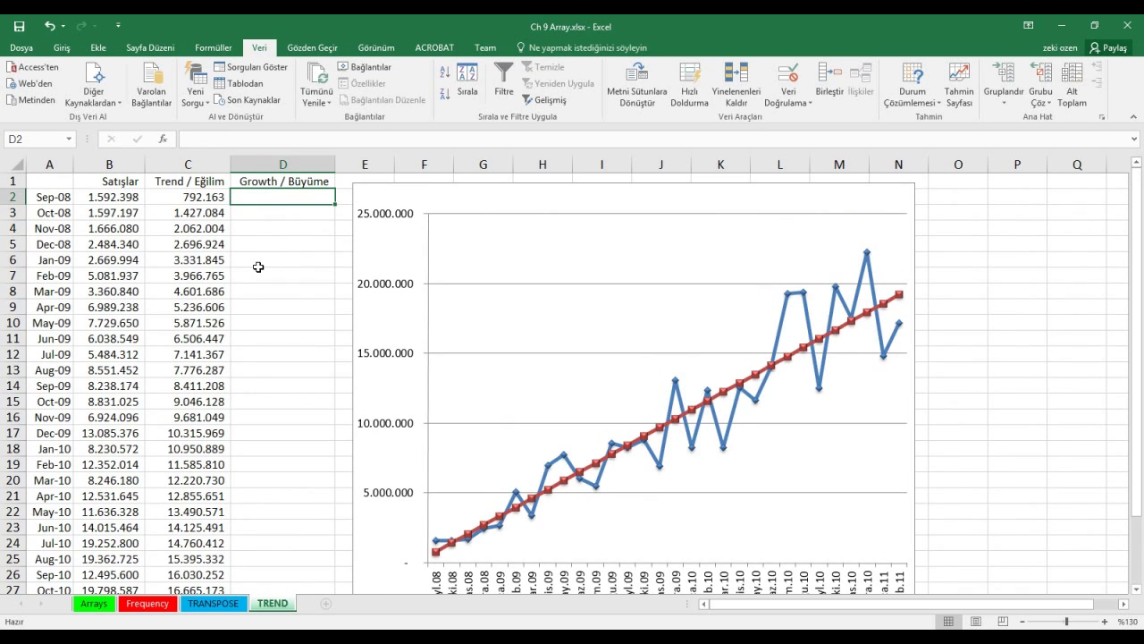
text(=)
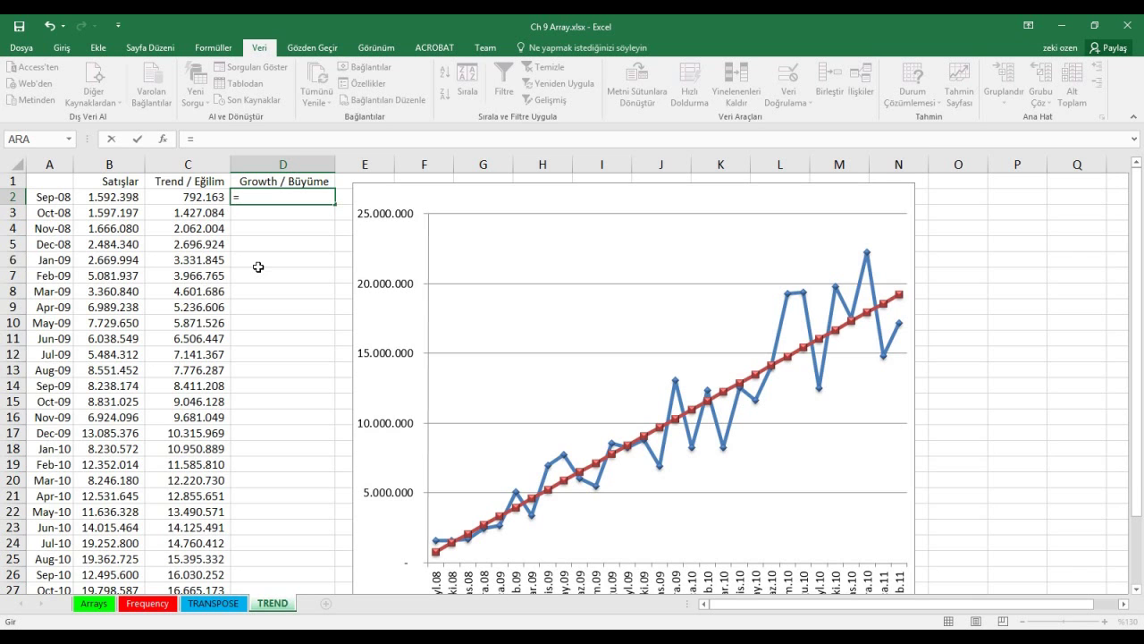
key(Escape)
- Enter =BÜYÜME(B2:B31) as an array formula across D2:D31
drag(257, 191, 291, 559)
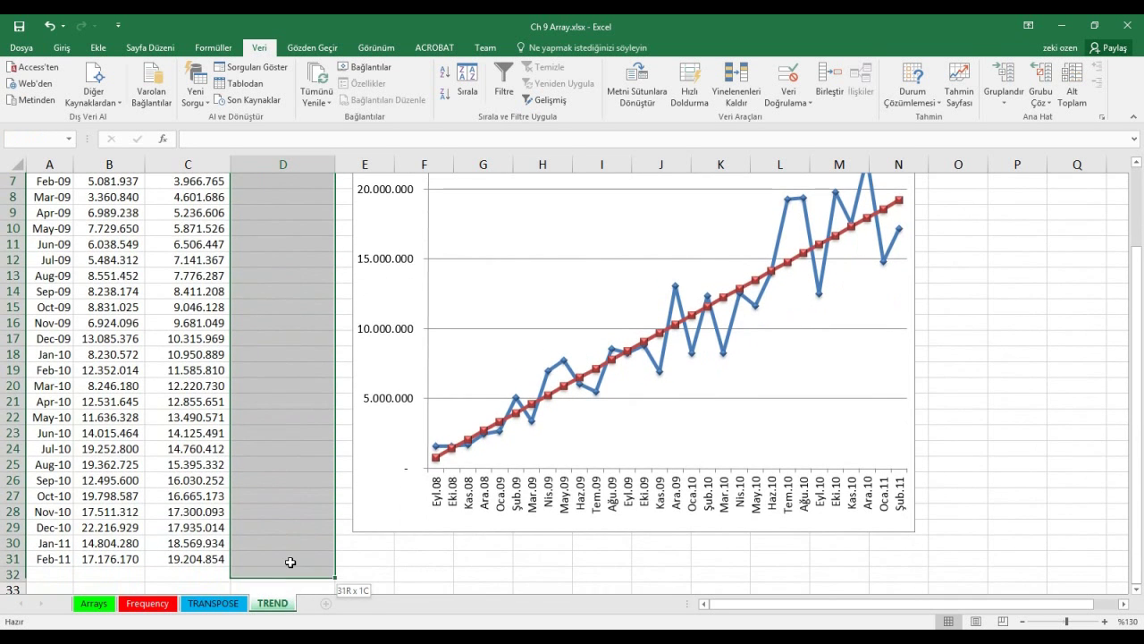
scroll(286, 337, up, 2)
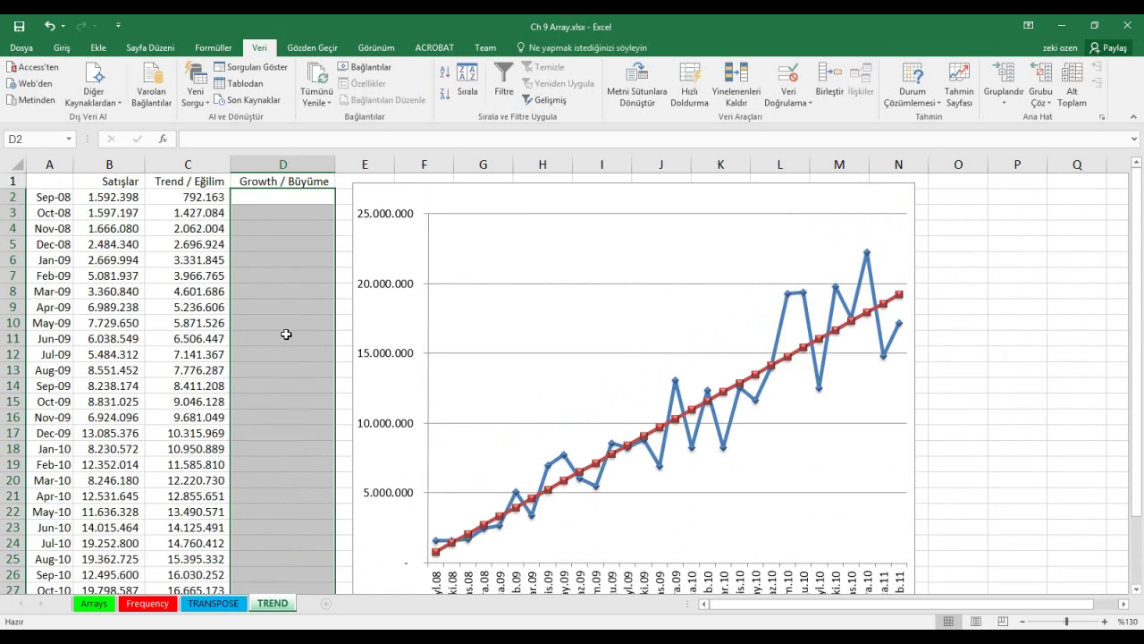
scroll(121, 338, down, 3)
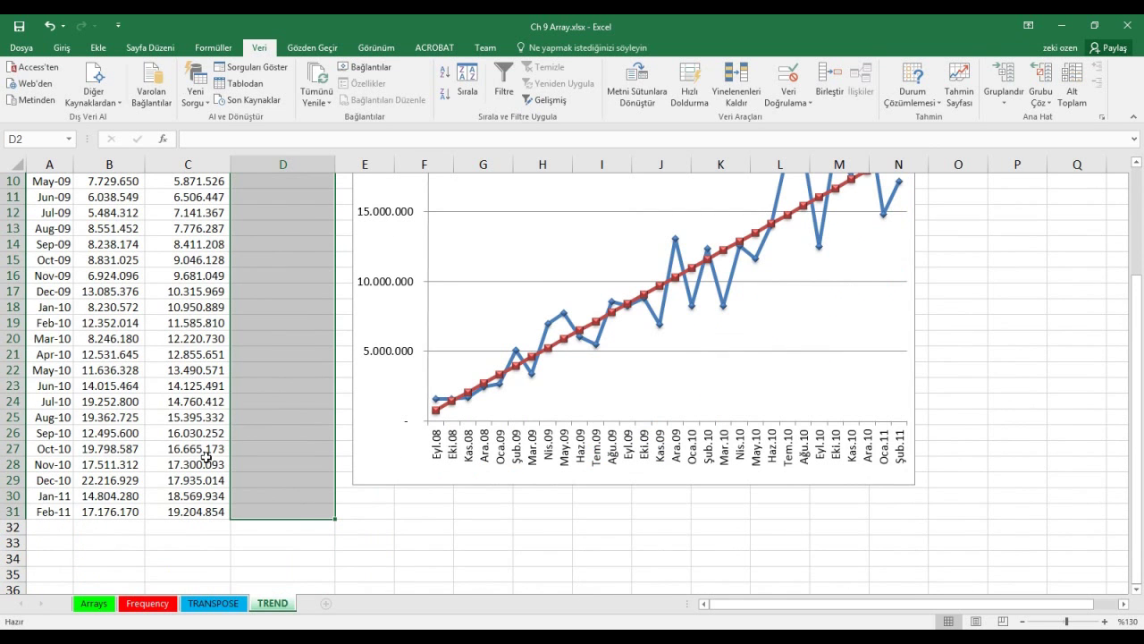
scroll(298, 408, up, 3)
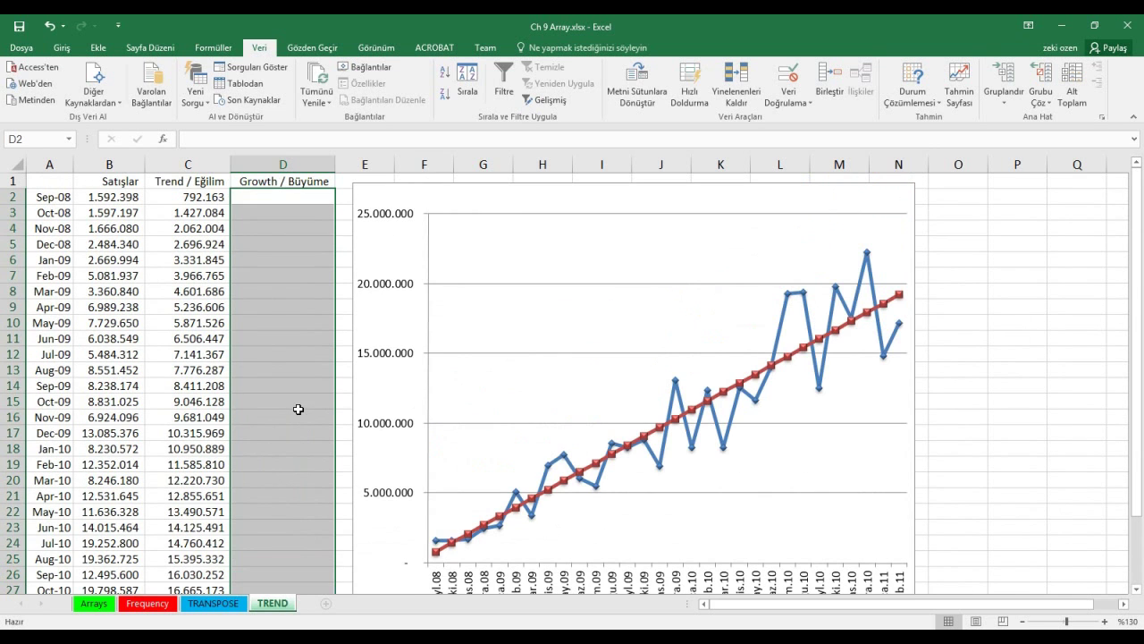
text(=büyü)
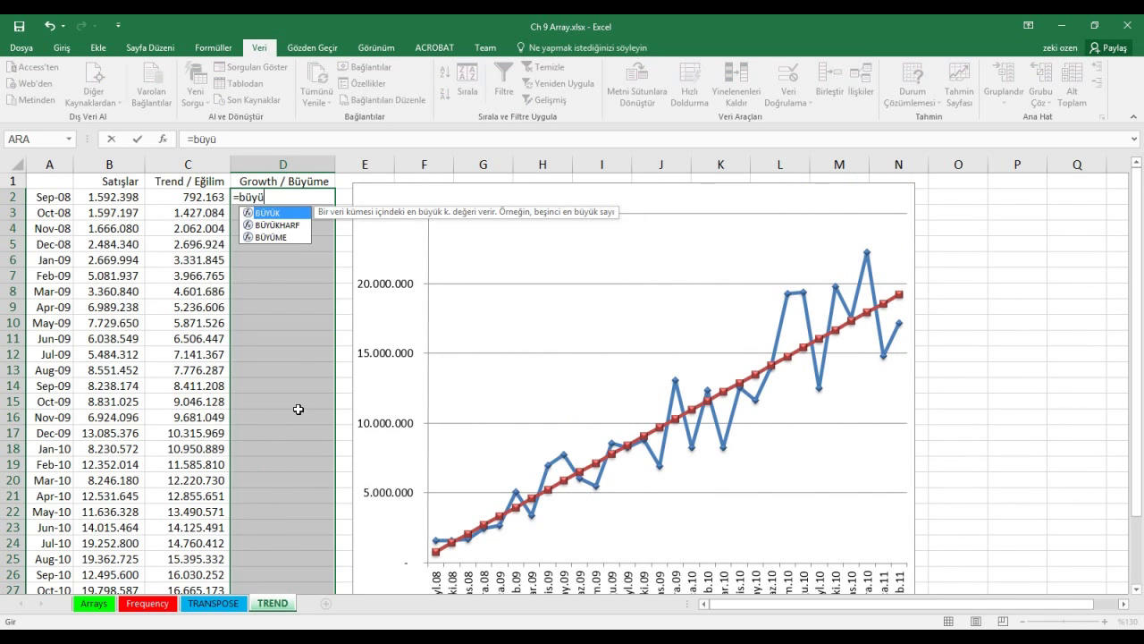
key(Down)
key(Down)
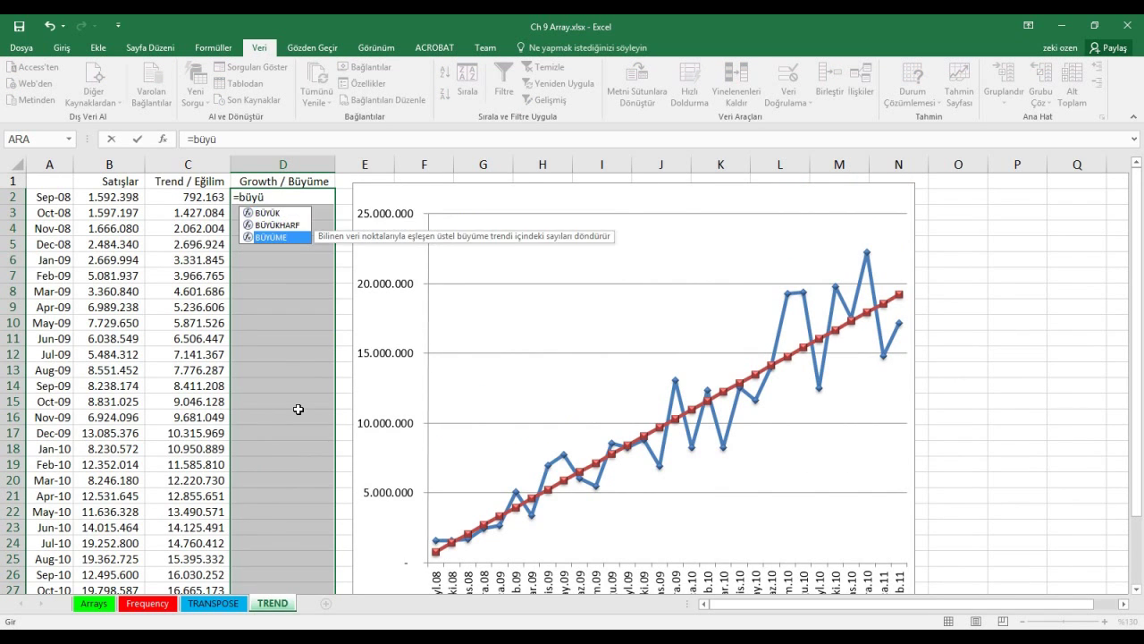
key(Tab)
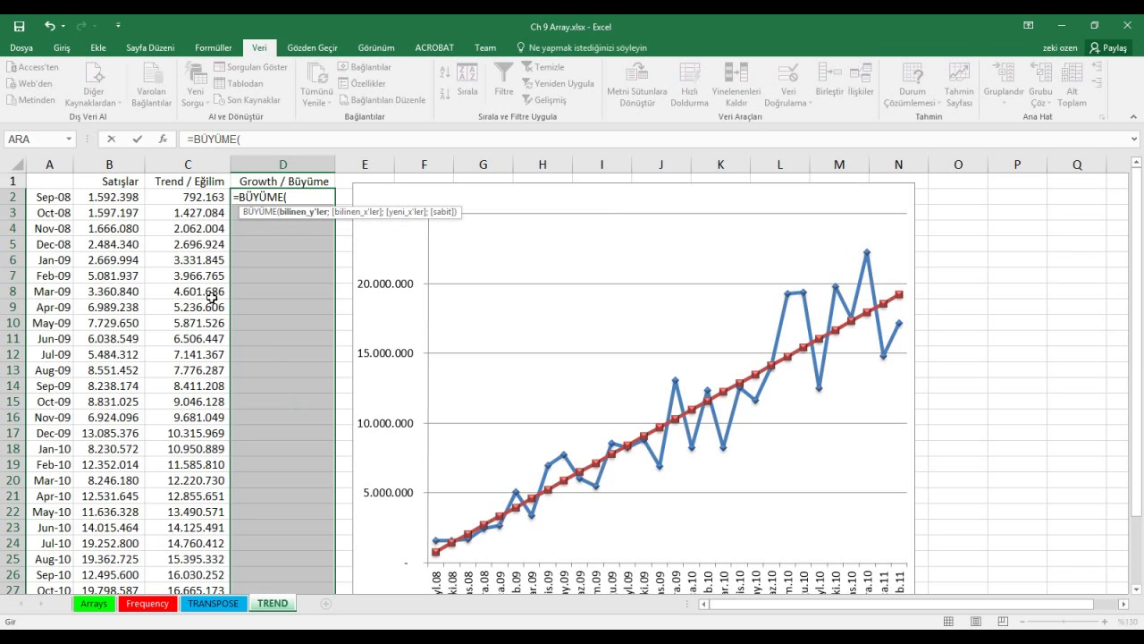
mouse_move(121, 197)
mouse_down()
mouse_move(106, 573)
mouse_move(105, 558)
mouse_up()
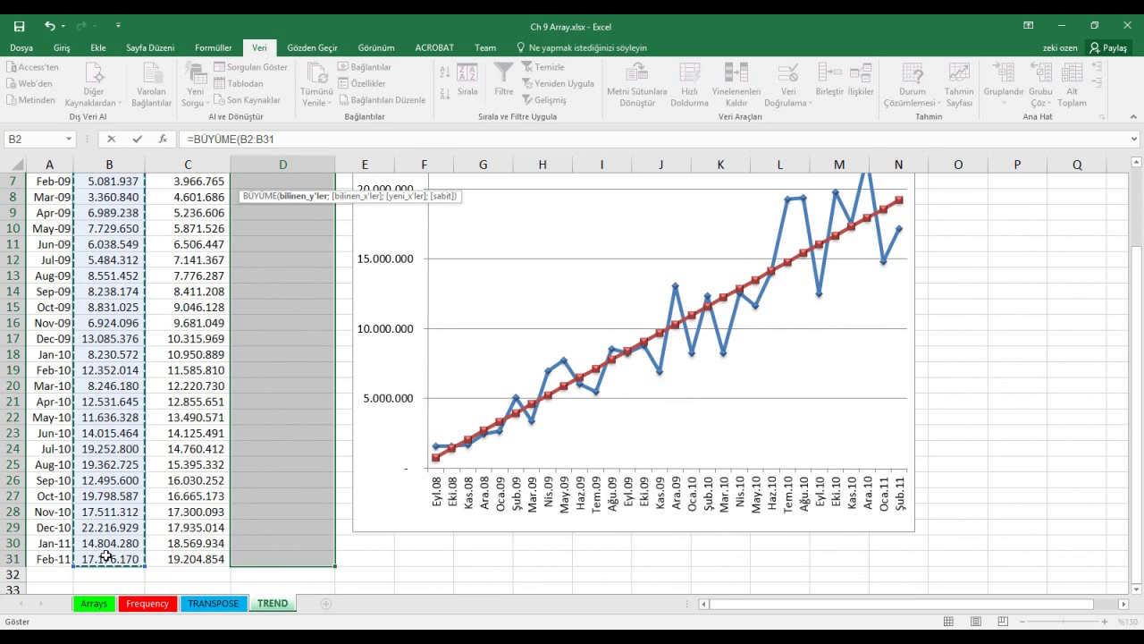
key(ctrl+shift+Return)
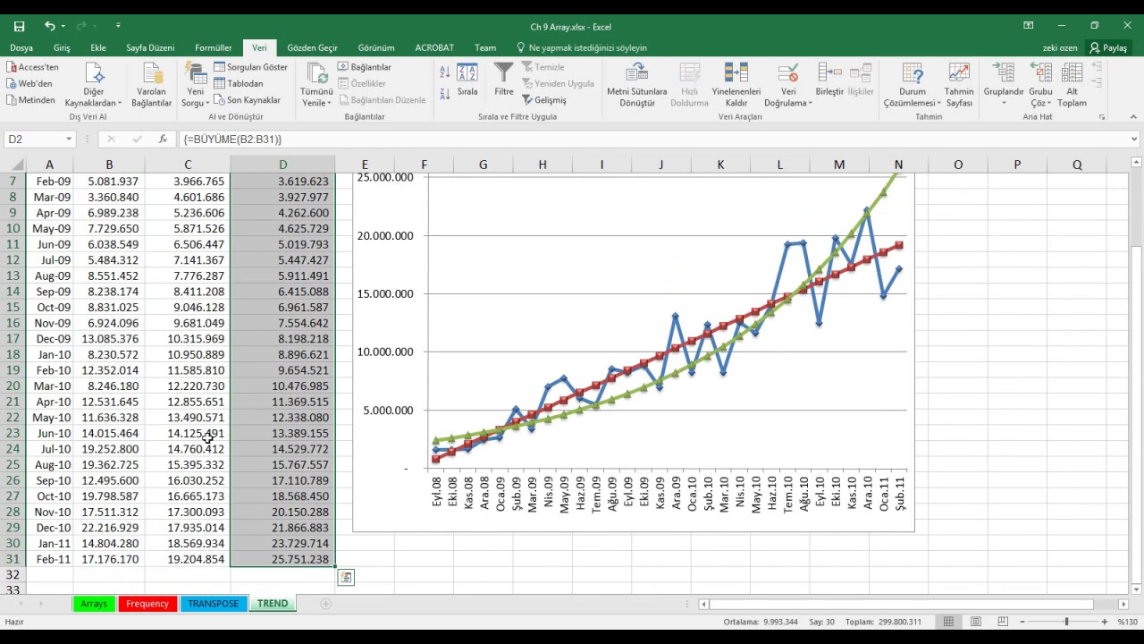
scroll(236, 412, up, 2)
click(276, 260)
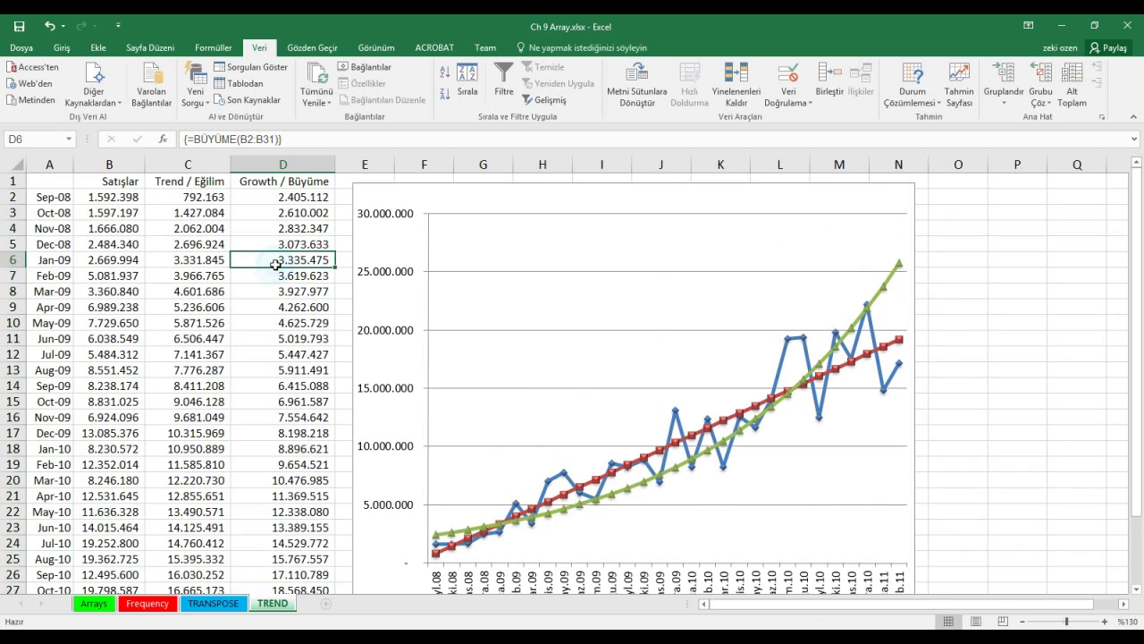
click(276, 212)
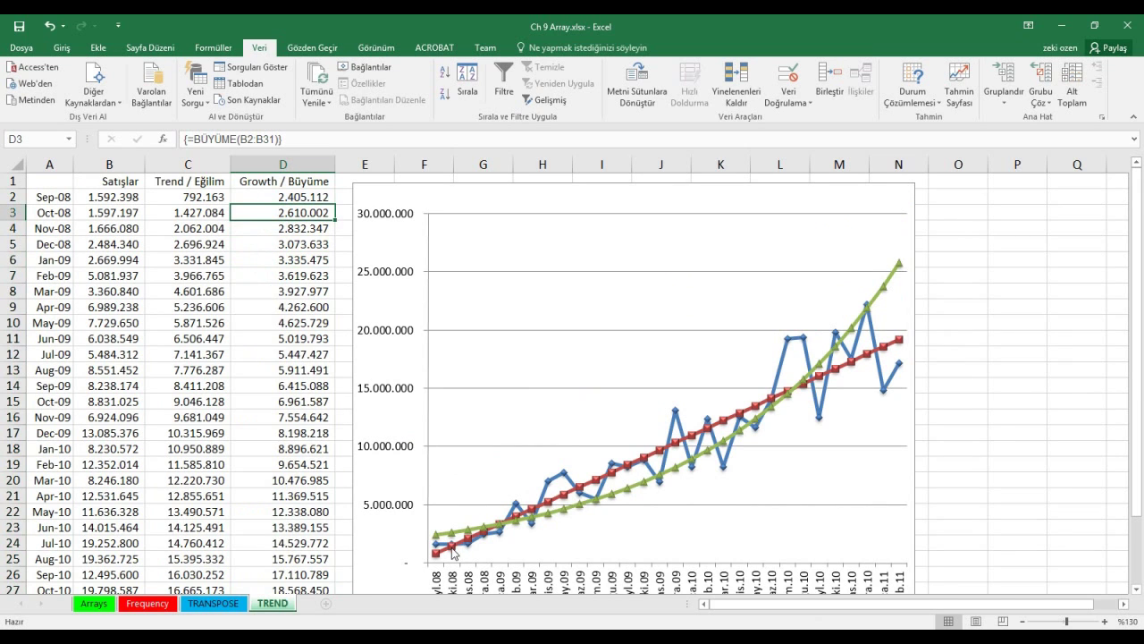
mouse_move(435, 555)
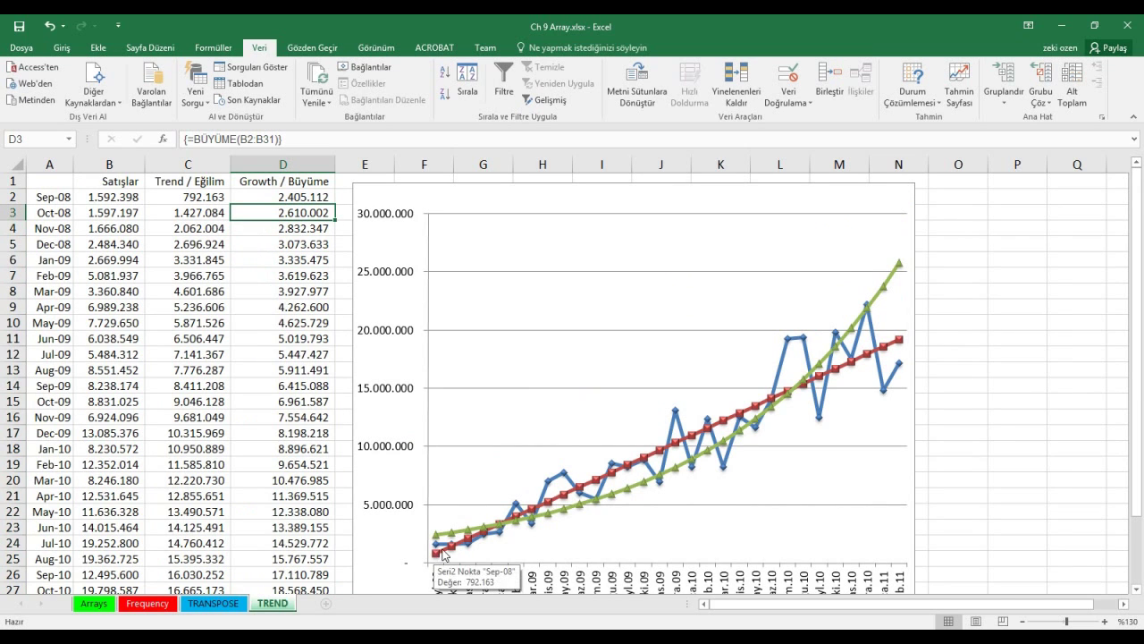